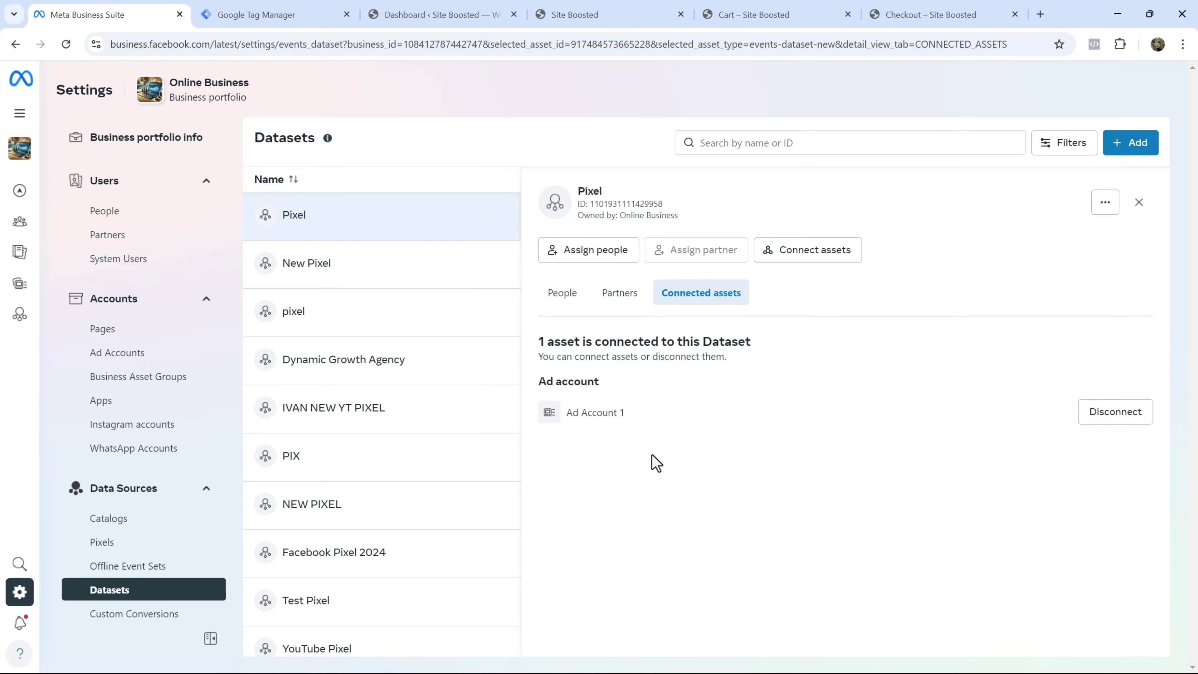
Step: Create a new dataset named "Simplest FB Pixel" in the business portfolio
{"action": "mouse_move", "coordinate": [56, 596]}
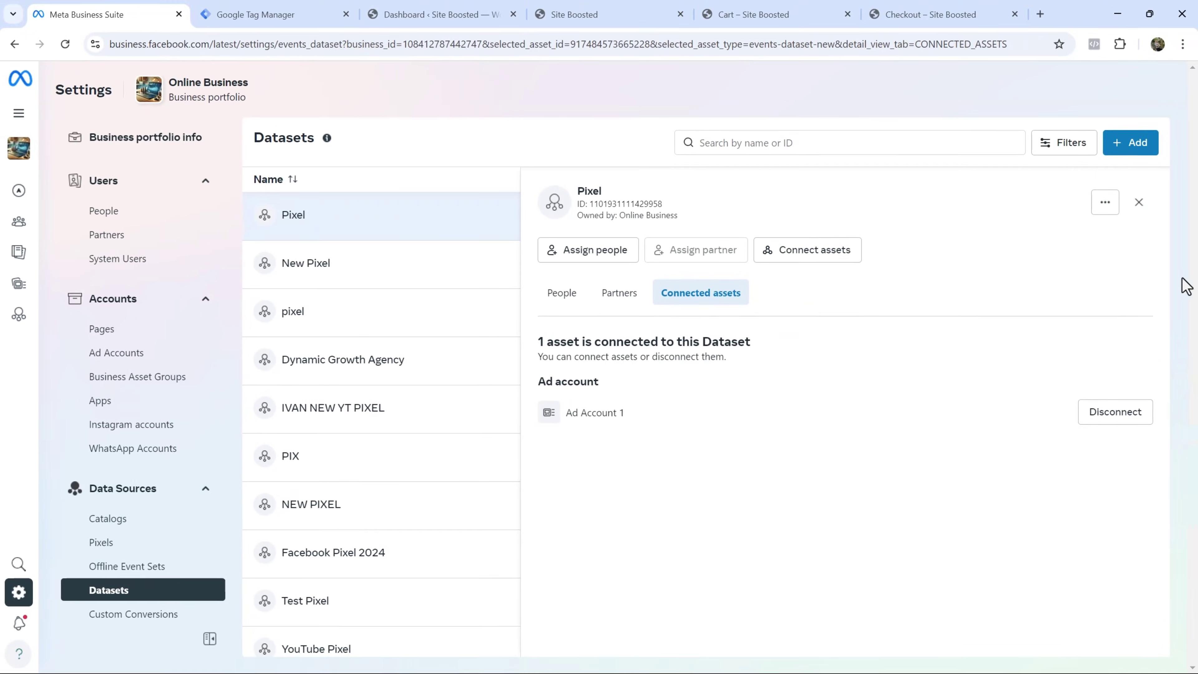
{"action": "left_click", "coordinate": [1131, 144]}
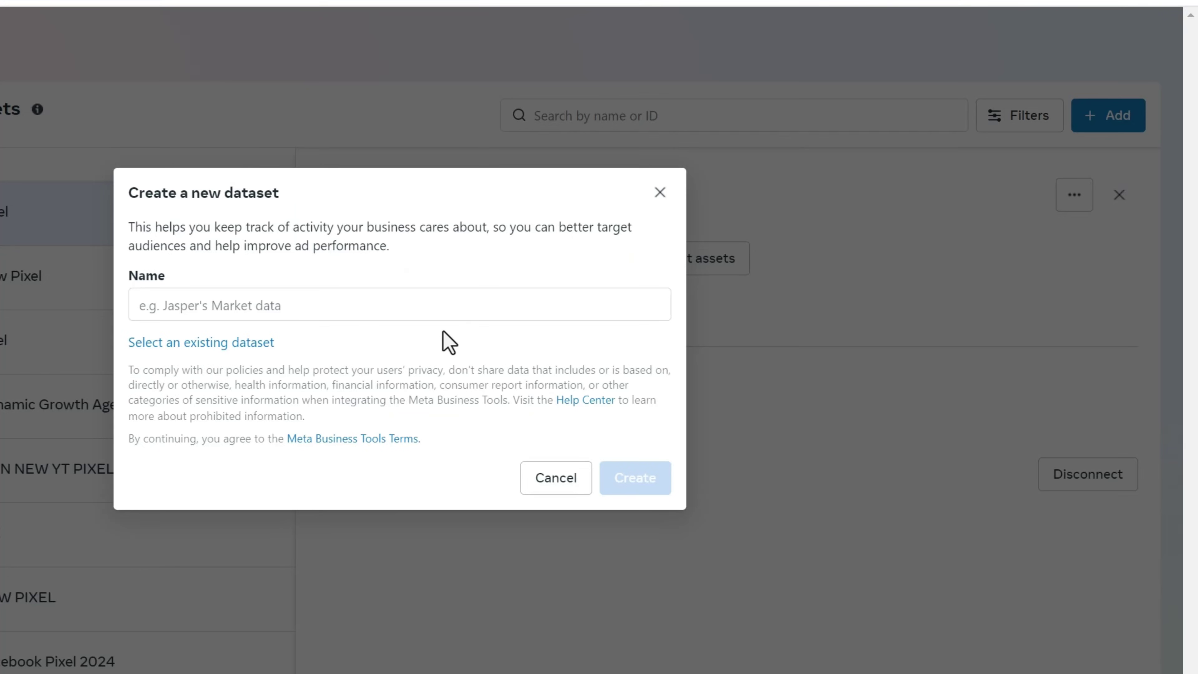
{"action": "left_click", "coordinate": [298, 304]}
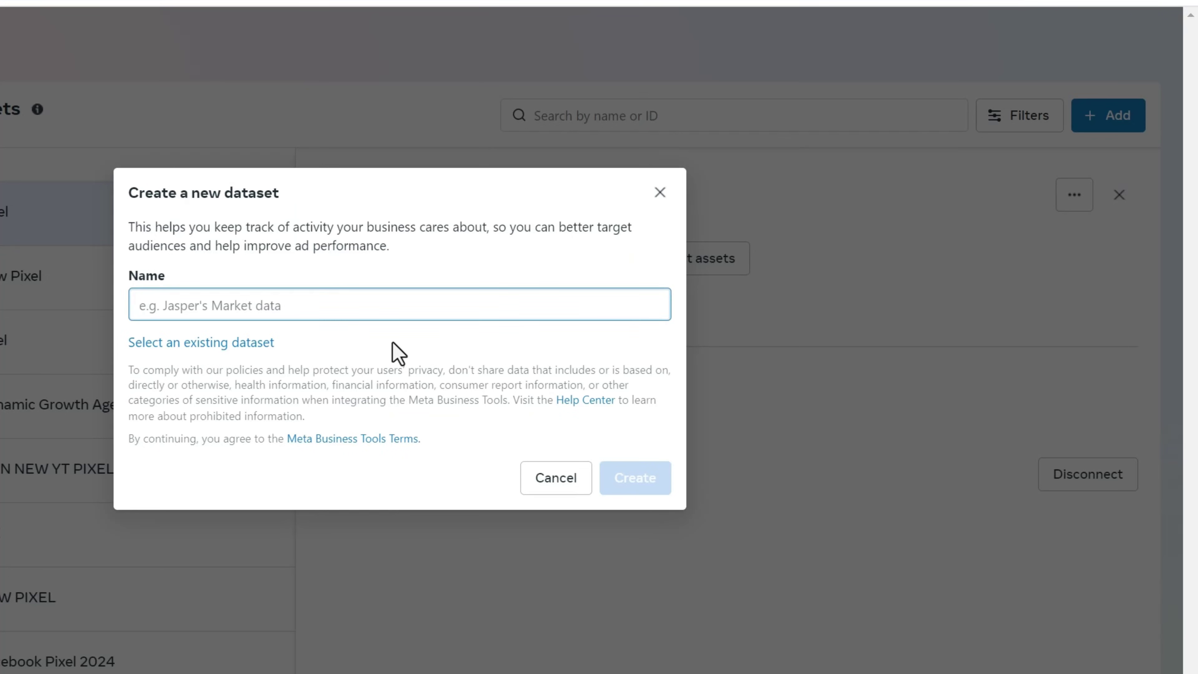
{"action": "type", "text": "Sip"}
{"action": "key", "text": "BackSpace"}
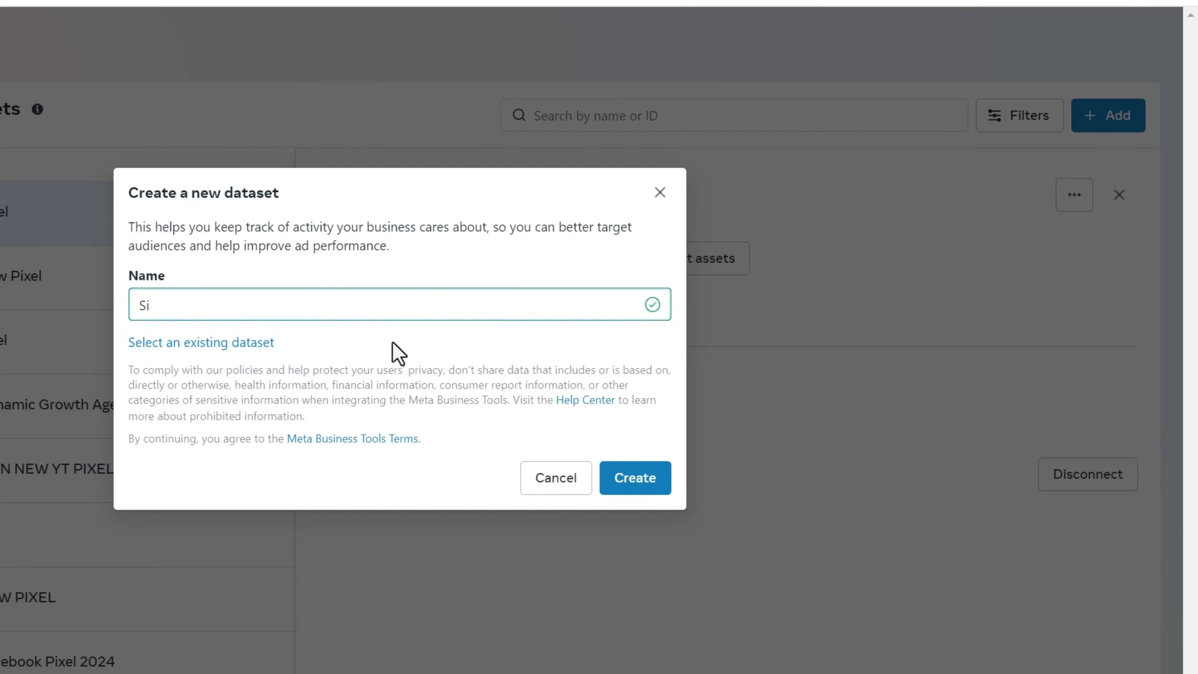
{"action": "type", "text": "mplest FB Pixel"}
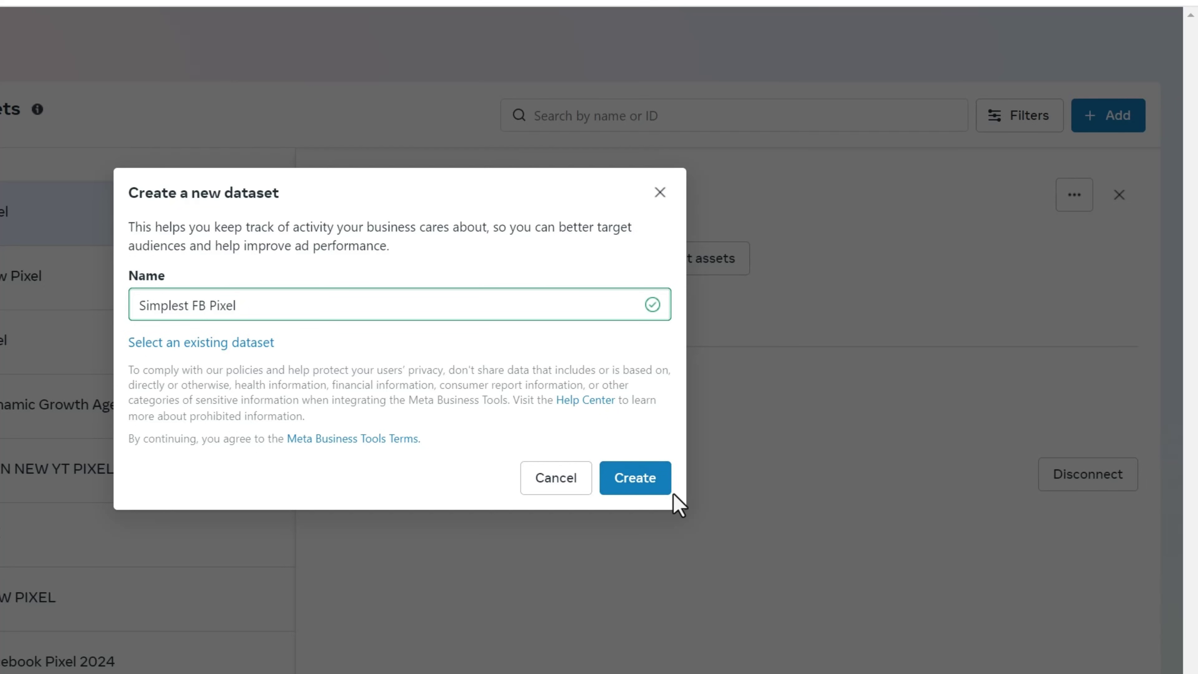
{"action": "left_click", "coordinate": [635, 491]}
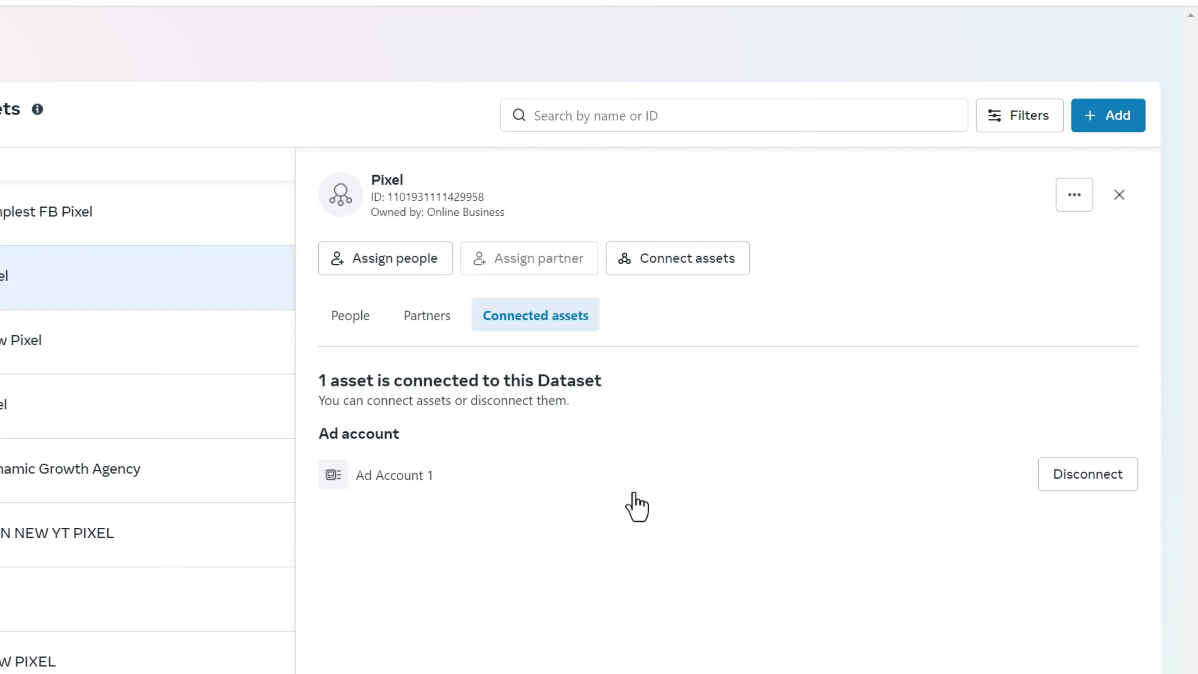
Step: Assign the business owner's own user account to the Simplest FB Pixel dataset with full control to manage the events dataset
{"action": "left_click", "coordinate": [39, 208]}
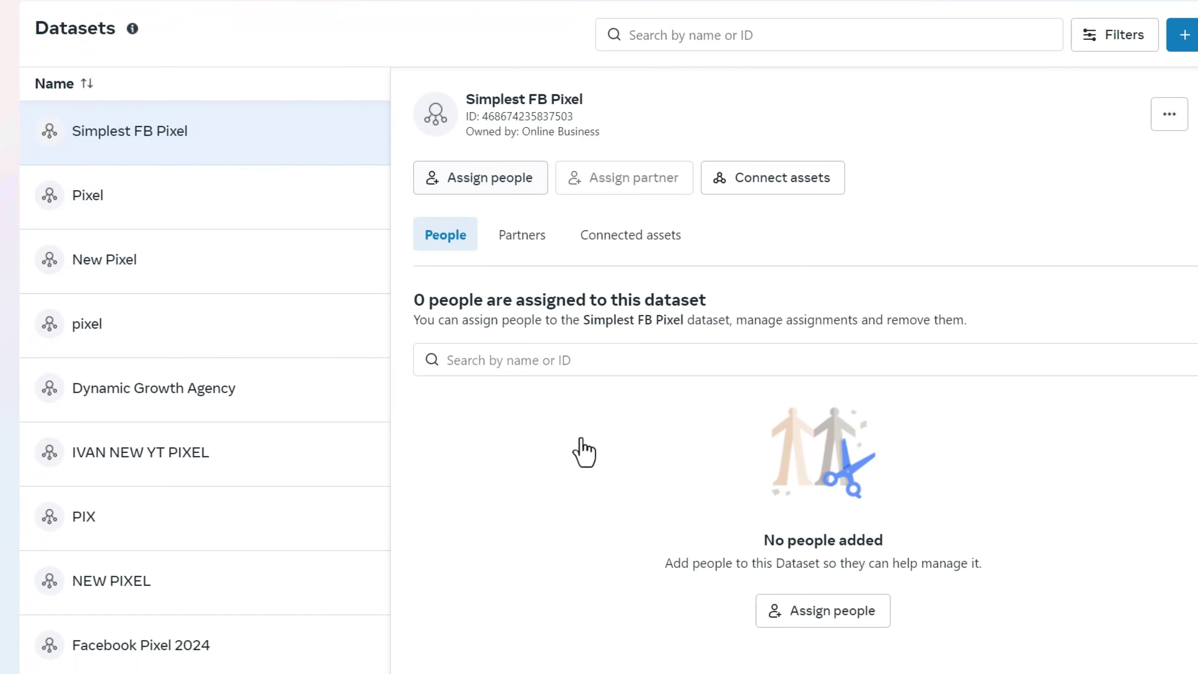
{"action": "left_click", "coordinate": [834, 614]}
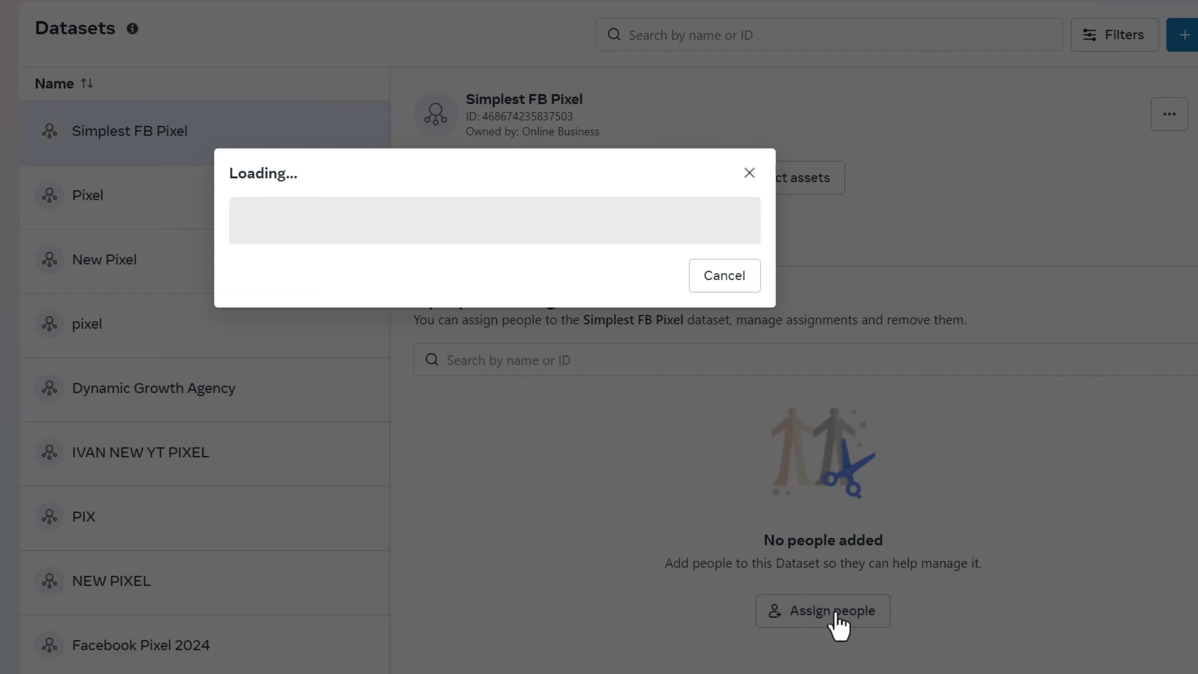
{"action": "left_click", "coordinate": [191, 263]}
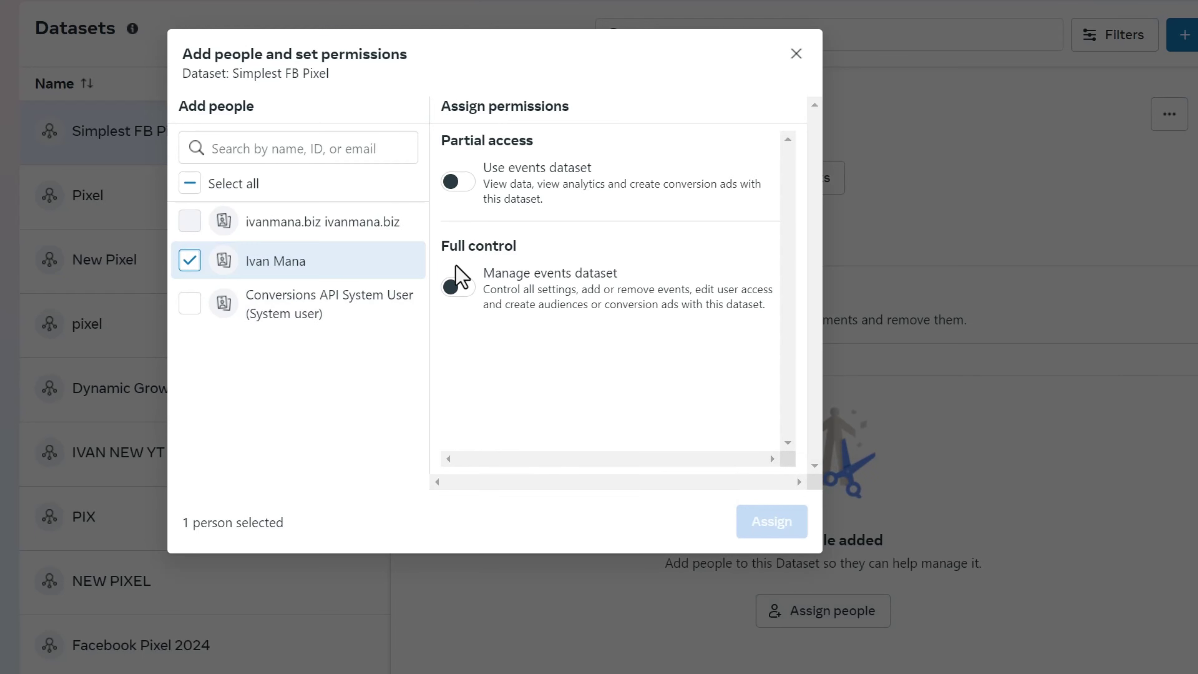
{"action": "left_click", "coordinate": [455, 287]}
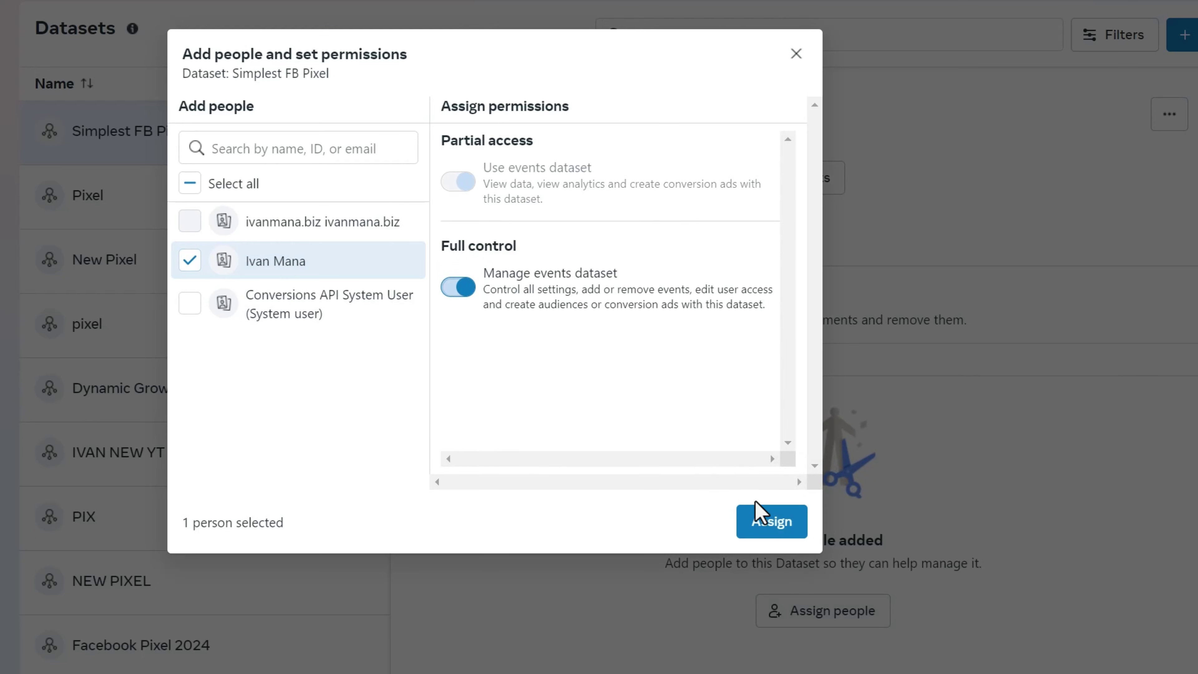
{"action": "left_click", "coordinate": [762, 519]}
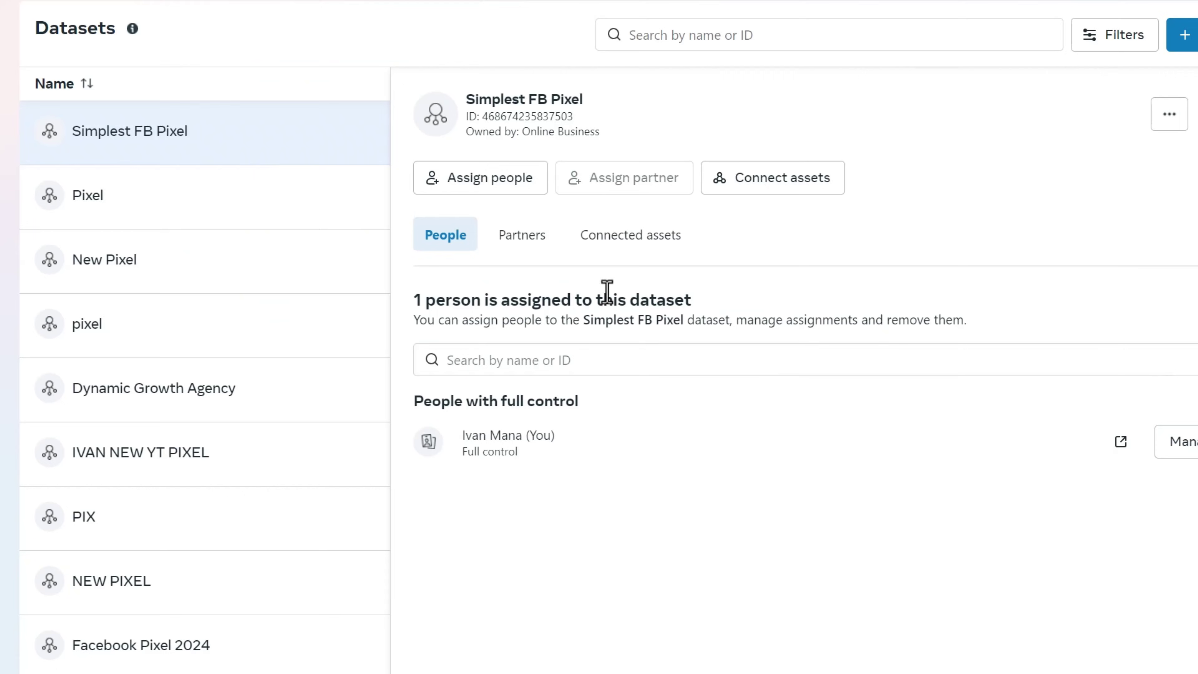
Step: Connect Ad Account 1 to the Simplest FB Pixel dataset and dismiss the assignment notice
{"action": "left_click", "coordinate": [612, 239]}
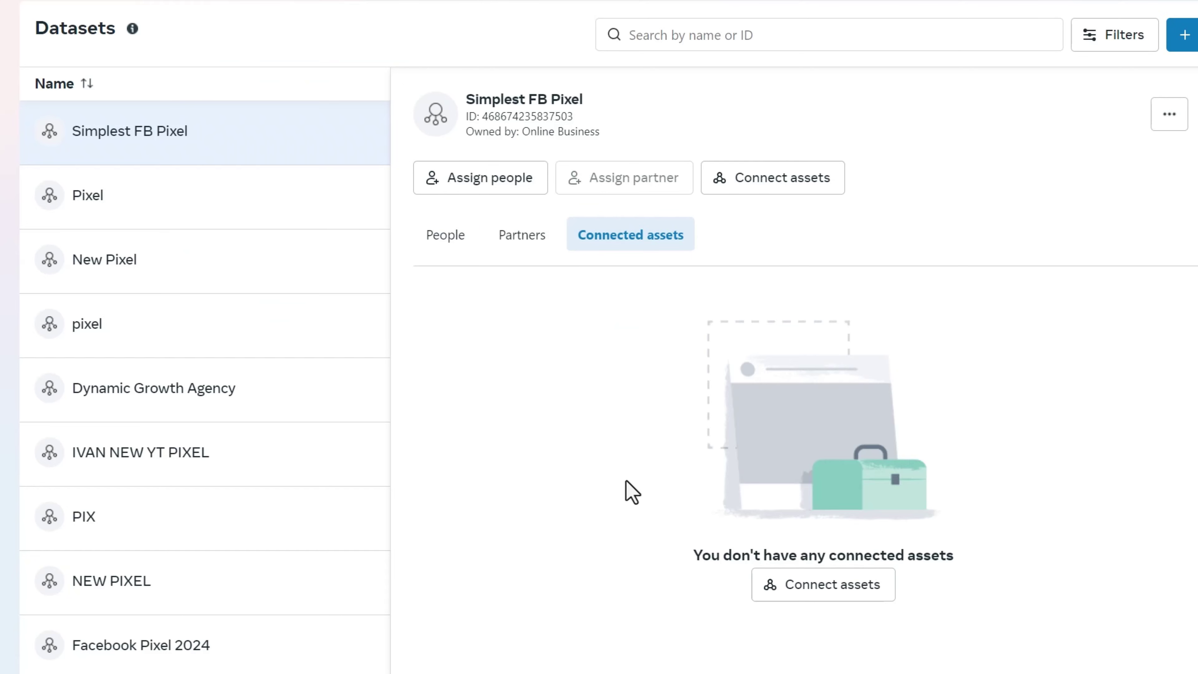
{"action": "left_click", "coordinate": [796, 588]}
{"action": "left_click", "coordinate": [372, 242]}
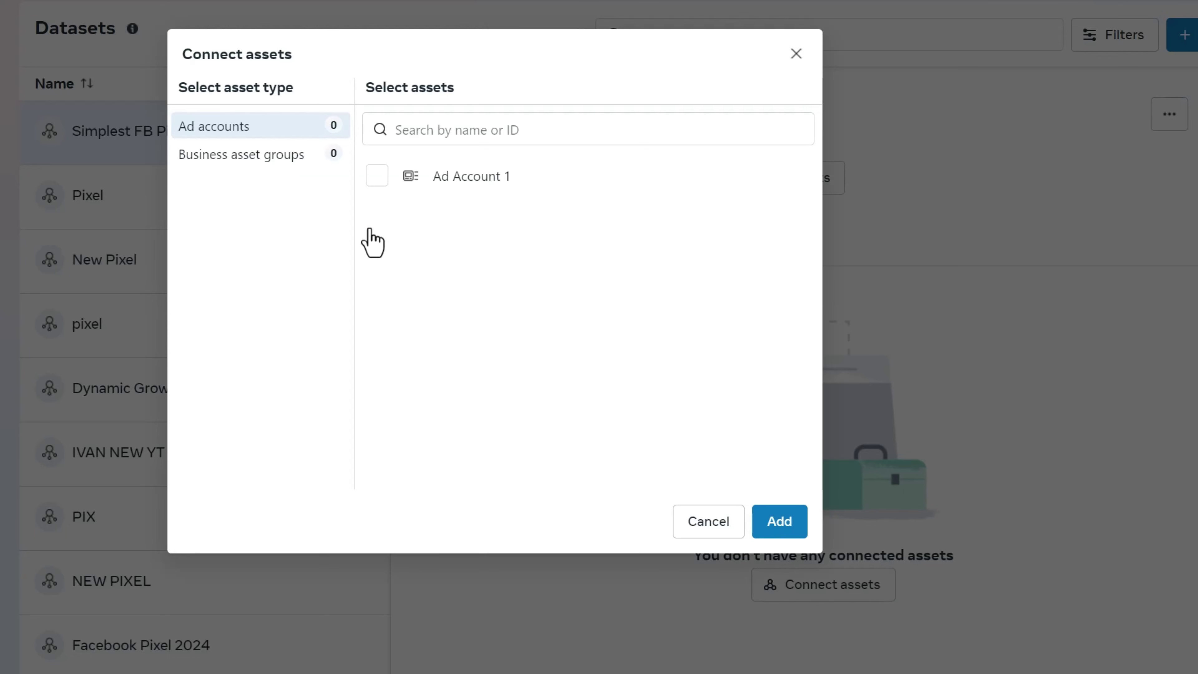
{"action": "left_click", "coordinate": [376, 177]}
{"action": "left_click", "coordinate": [762, 522]}
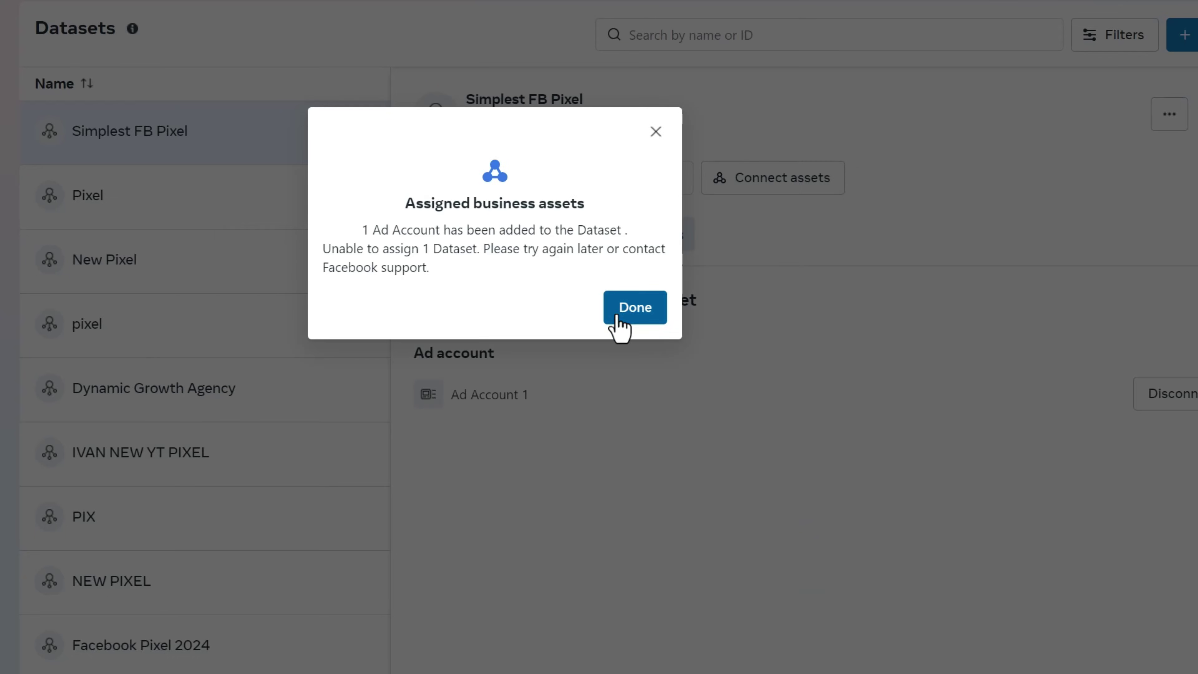
{"action": "left_click", "coordinate": [619, 326]}
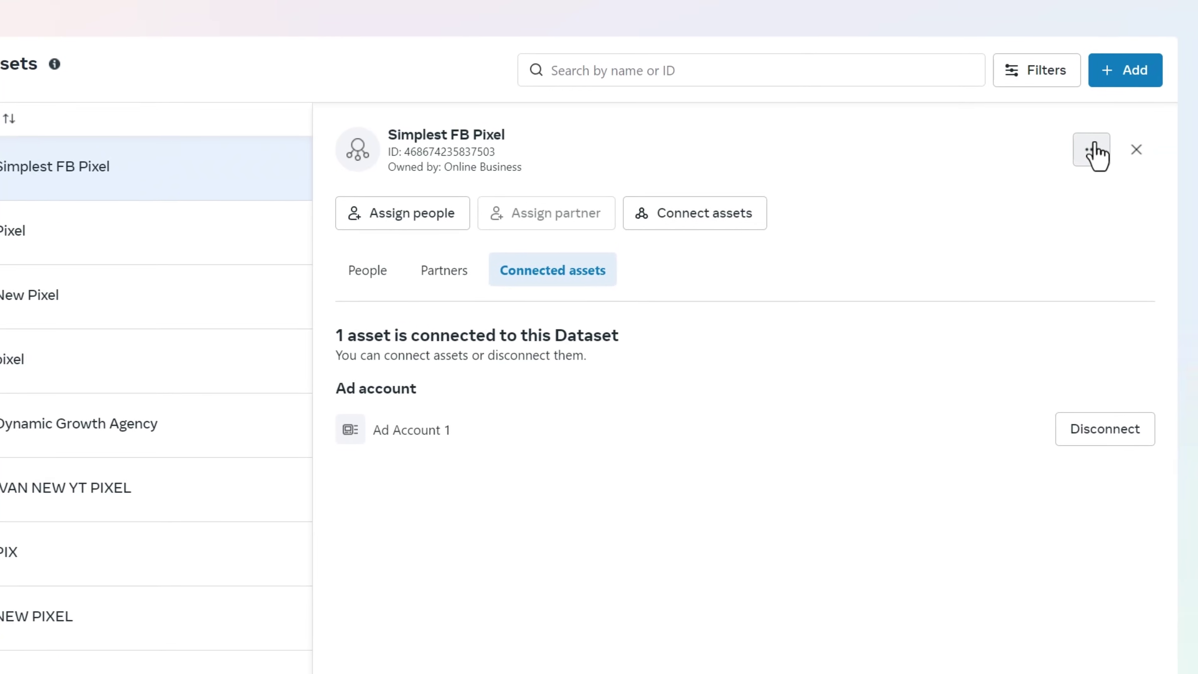
Step: Open the Simplest FB Pixel dataset in Events Manager and view its settings with the dataset ID
{"action": "left_click", "coordinate": [1170, 115]}
{"action": "left_click", "coordinate": [1054, 206]}
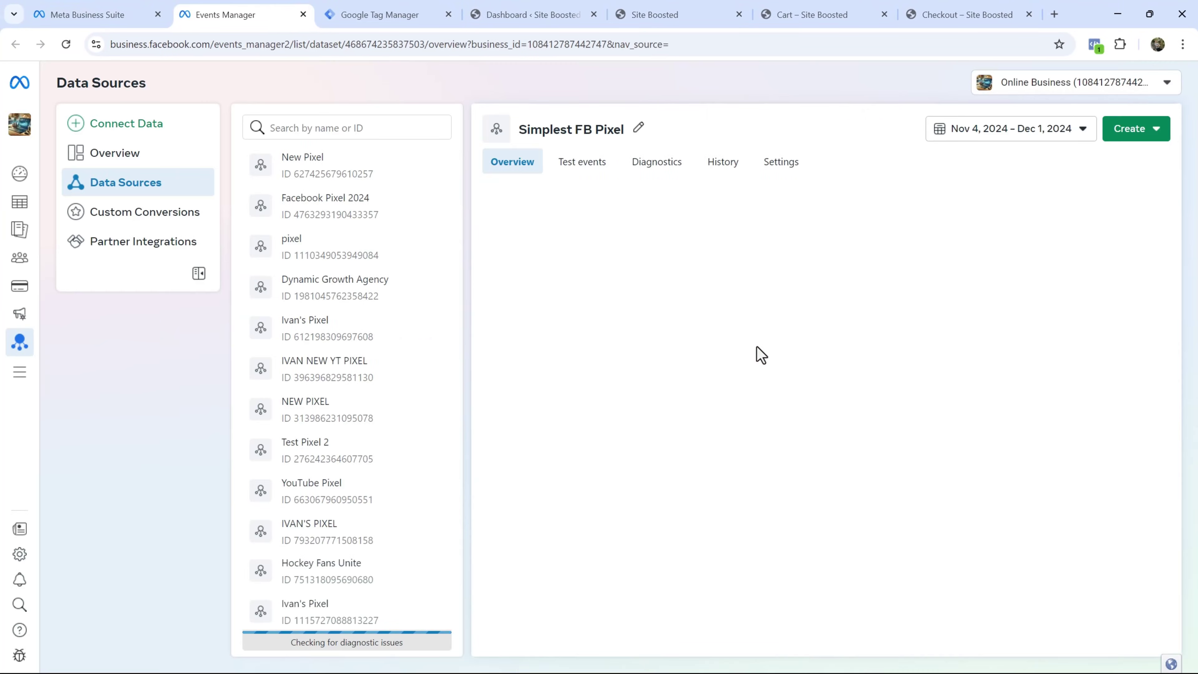
{"action": "scroll", "coordinate": [369, 449], "scroll_direction": "down", "scroll_amount": 5}
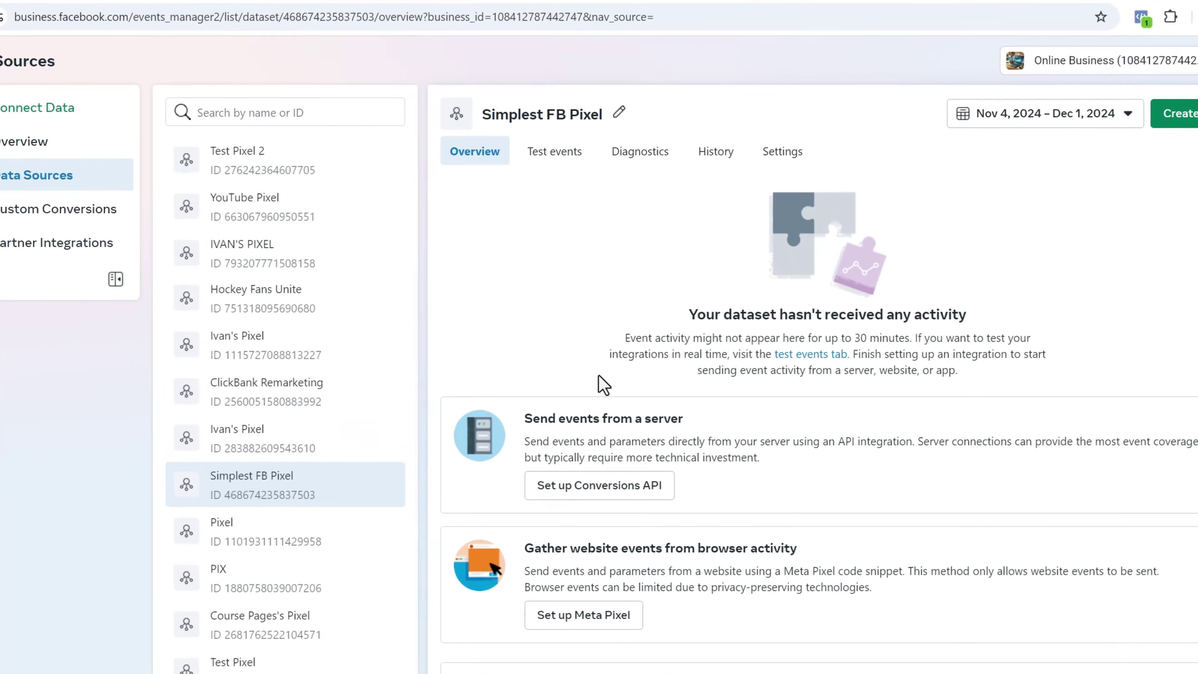
{"action": "left_click", "coordinate": [782, 151]}
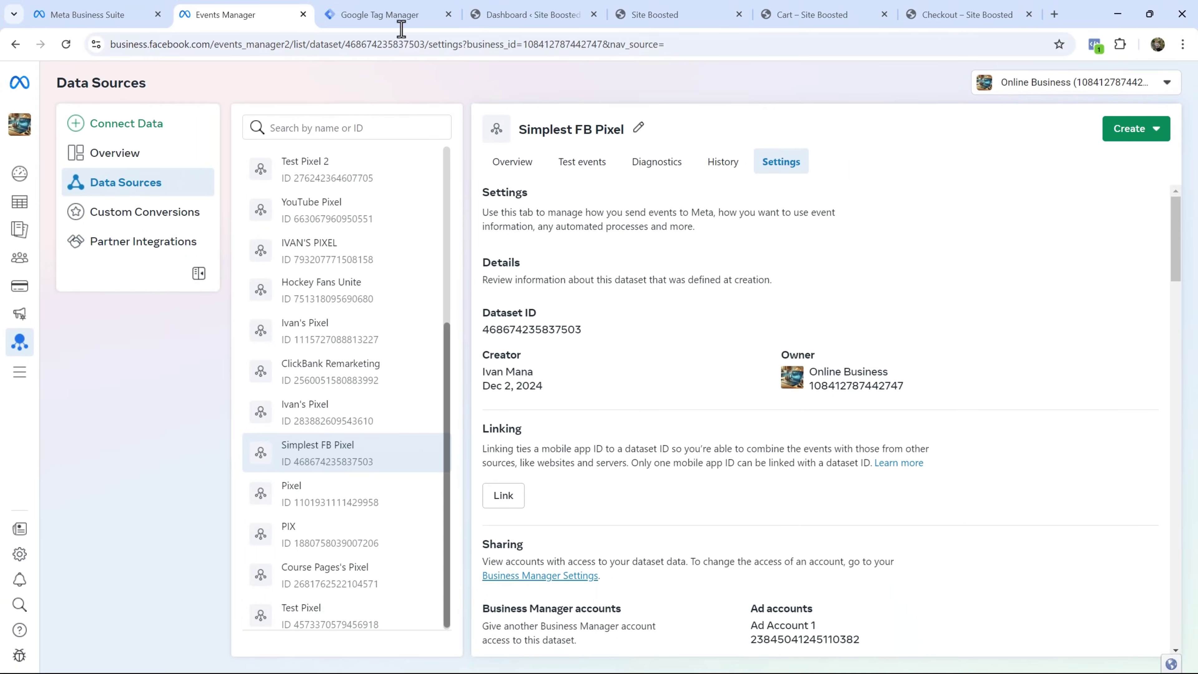
Step: Switch to Google Tag Manager and examine its web address and the account and container setup form
{"action": "left_click", "coordinate": [397, 14]}
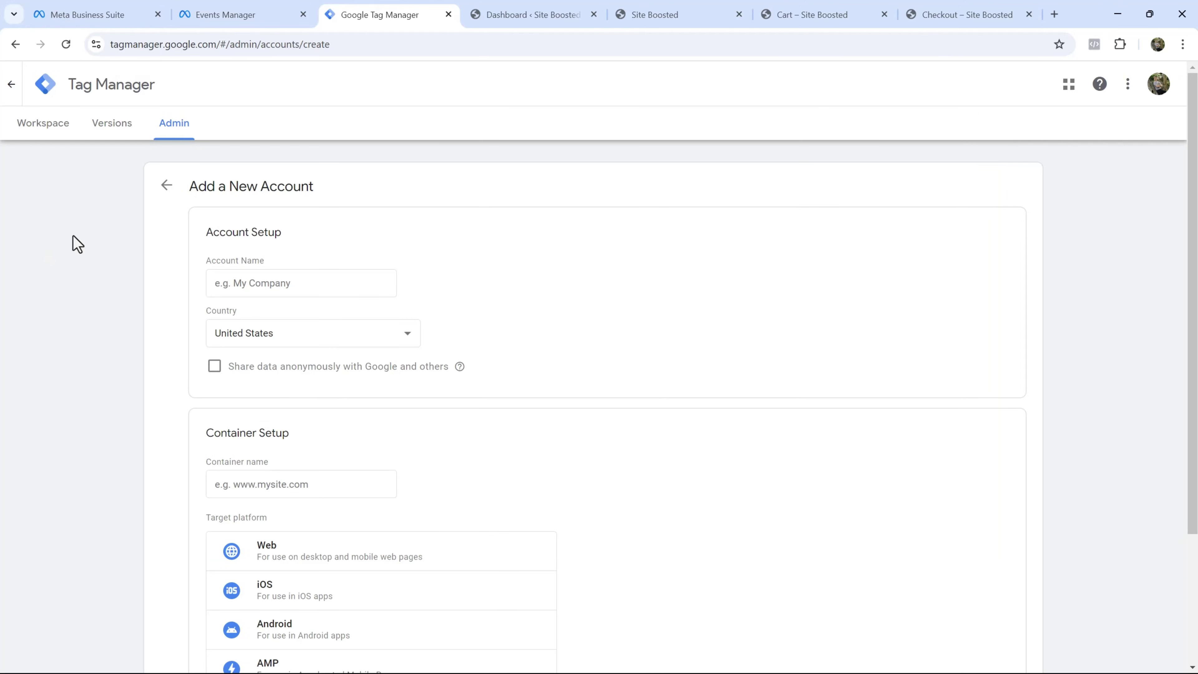
{"action": "left_click_drag", "start_coordinate": [217, 44], "coordinate": [103, 41]}
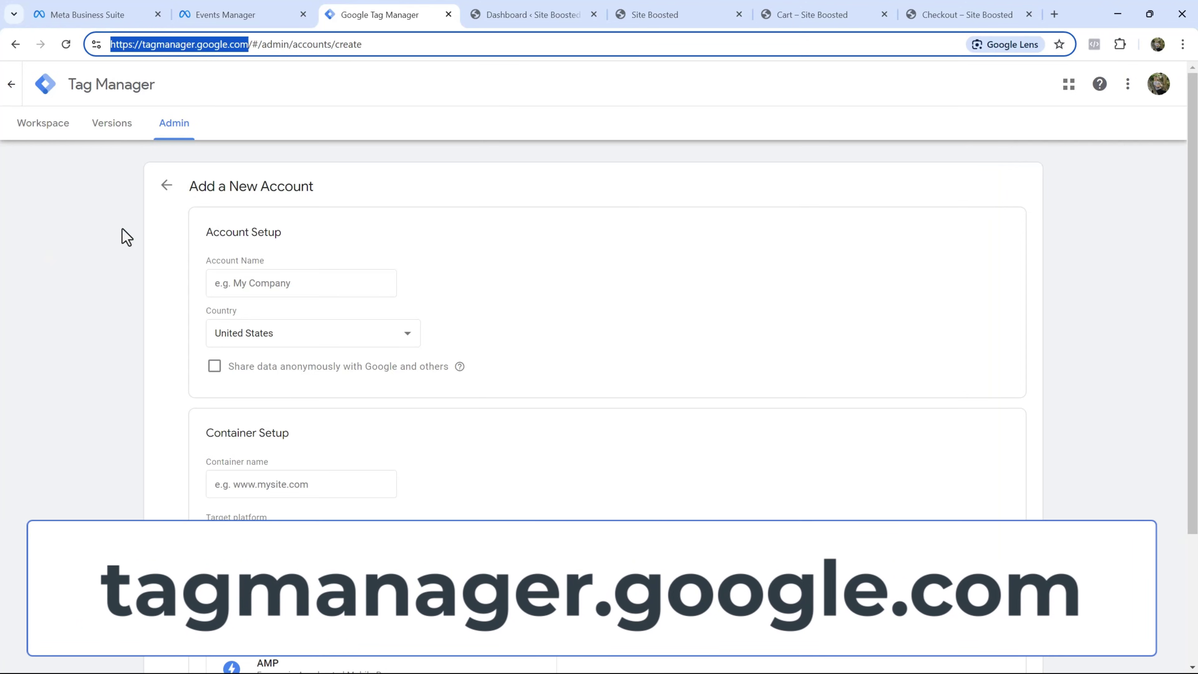
{"action": "left_click", "coordinate": [89, 316]}
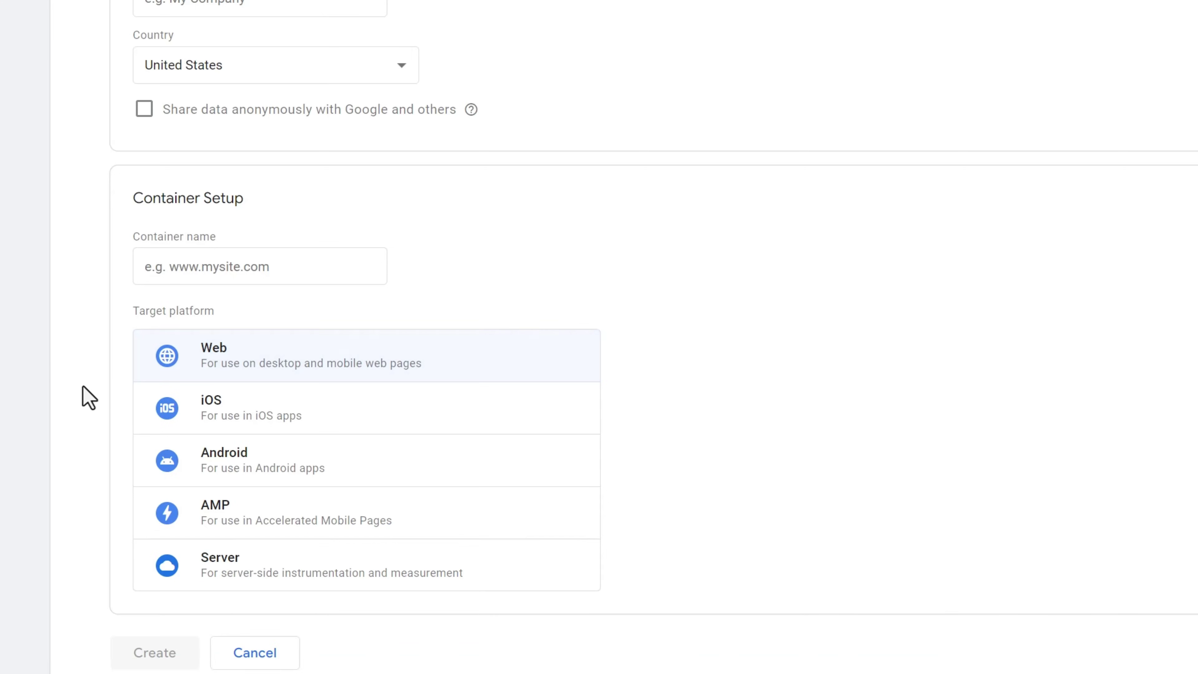
{"action": "scroll", "coordinate": [80, 394], "scroll_direction": "up", "scroll_amount": 4}
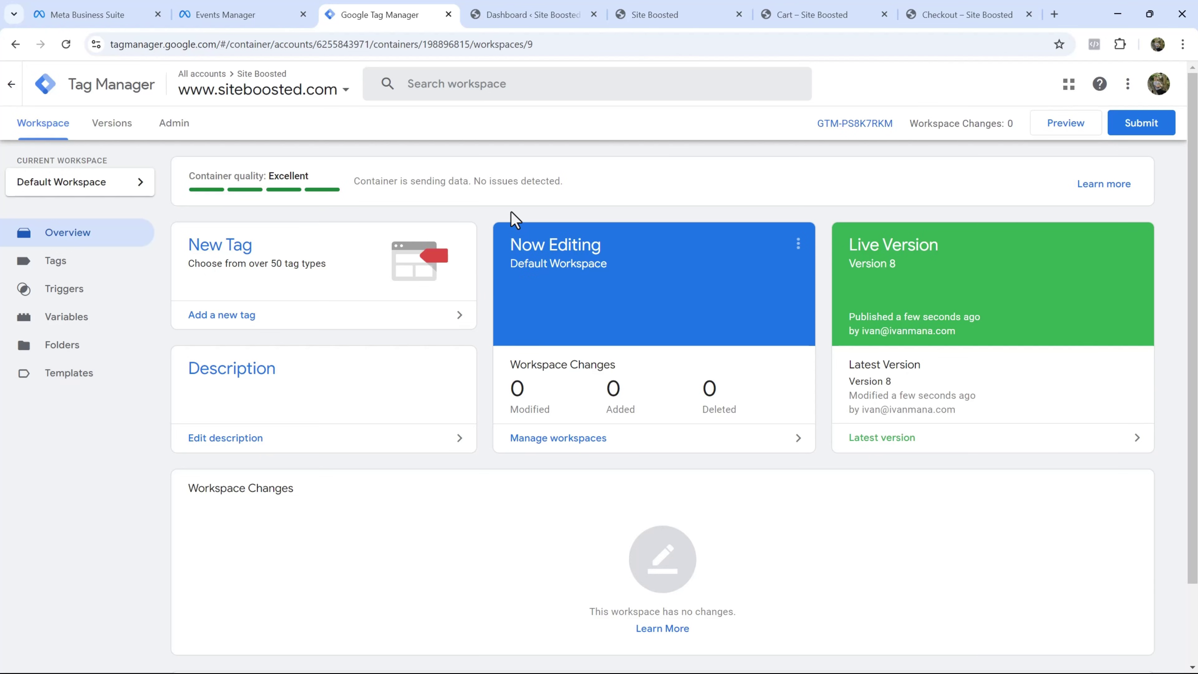
Step: Look over the WordPress dashboard, the store's home page products, the cart page and the order-received page
{"action": "left_click", "coordinate": [552, 13]}
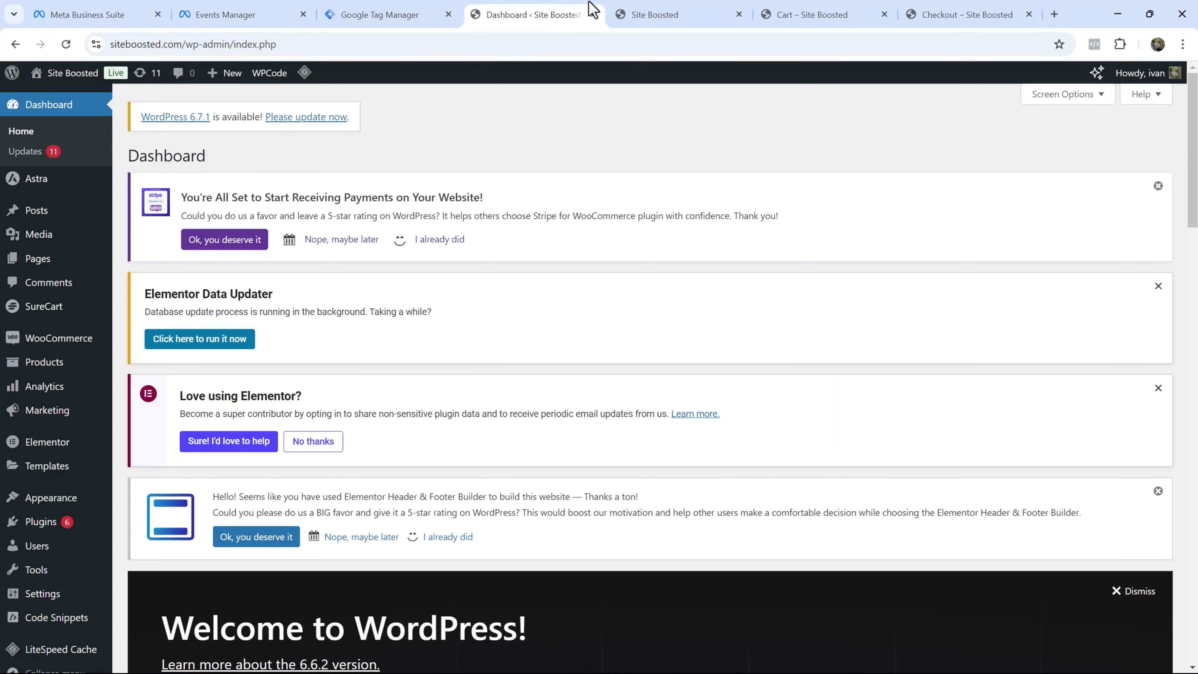
{"action": "left_click", "coordinate": [661, 10]}
{"action": "scroll", "coordinate": [784, 423], "scroll_direction": "down", "scroll_amount": 10}
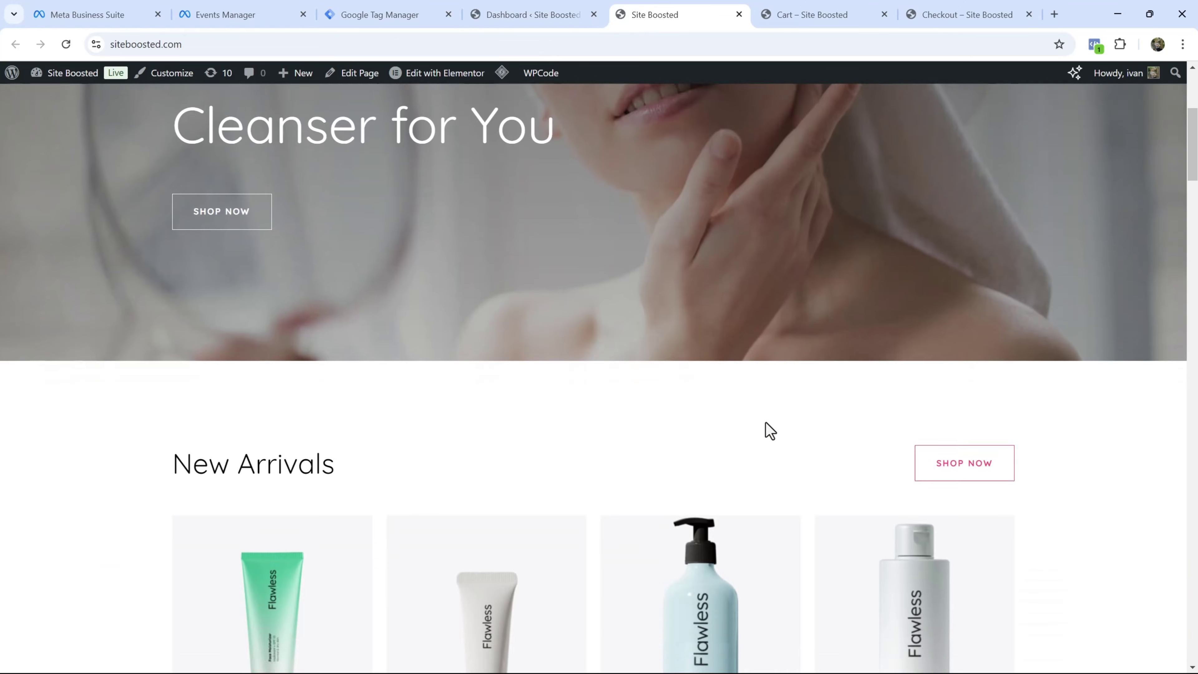
{"action": "scroll", "coordinate": [746, 434], "scroll_direction": "down", "scroll_amount": 4}
{"action": "scroll", "coordinate": [883, 562], "scroll_direction": "down", "scroll_amount": 4}
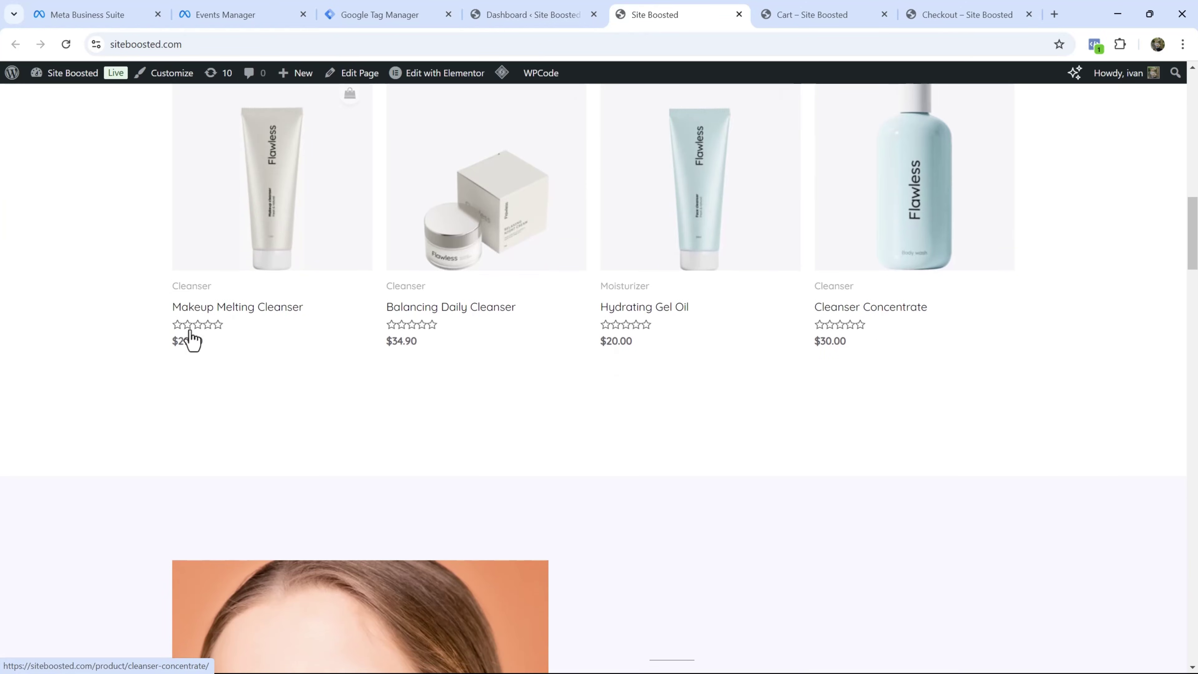
{"action": "scroll", "coordinate": [797, 435], "scroll_direction": "up", "scroll_amount": 8}
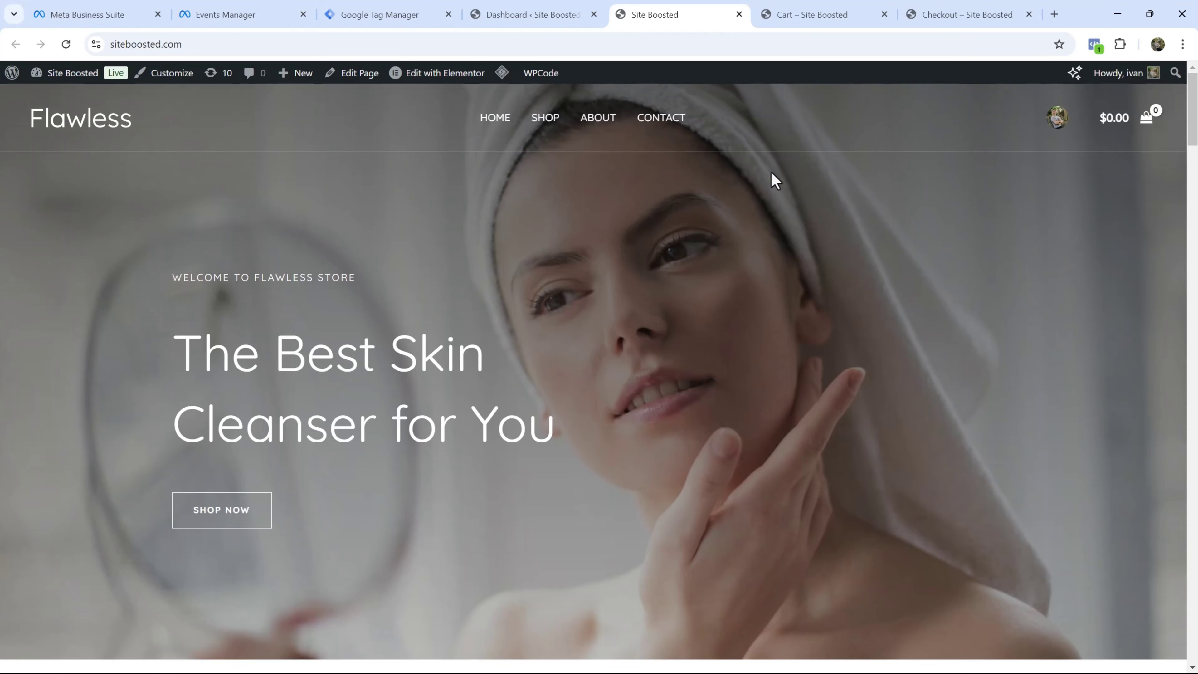
{"action": "left_click", "coordinate": [811, 13]}
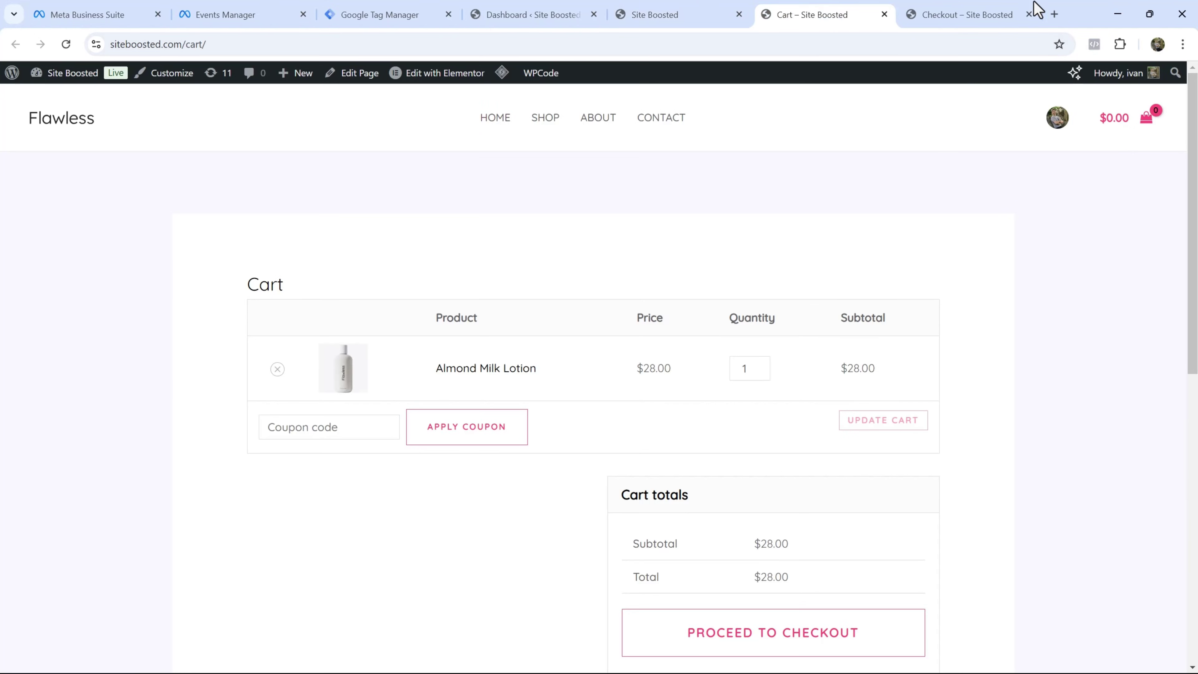
{"action": "left_click", "coordinate": [960, 14]}
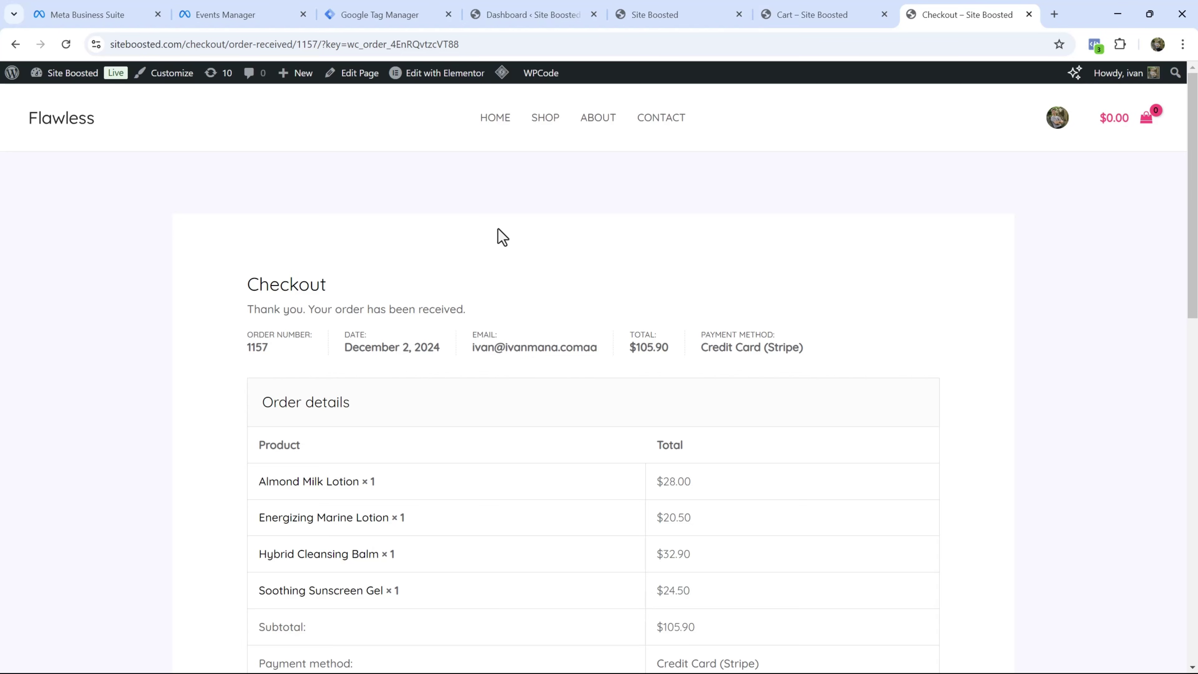
{"action": "left_click", "coordinate": [376, 15]}
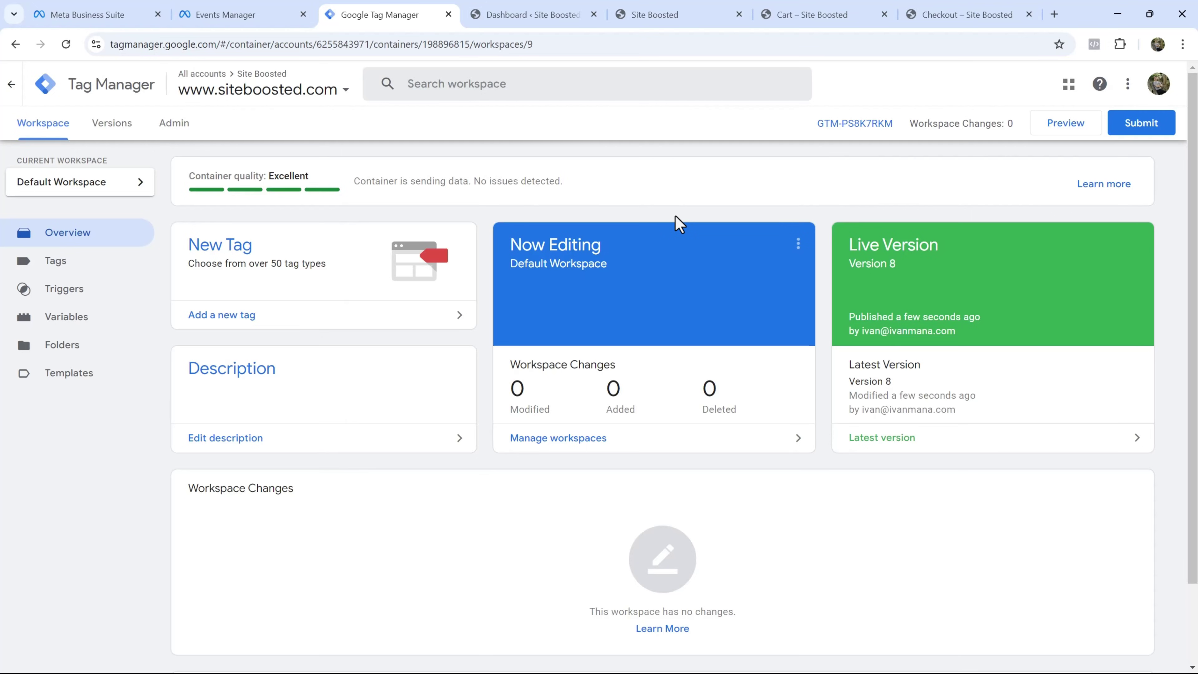
{"action": "left_click", "coordinate": [832, 125]}
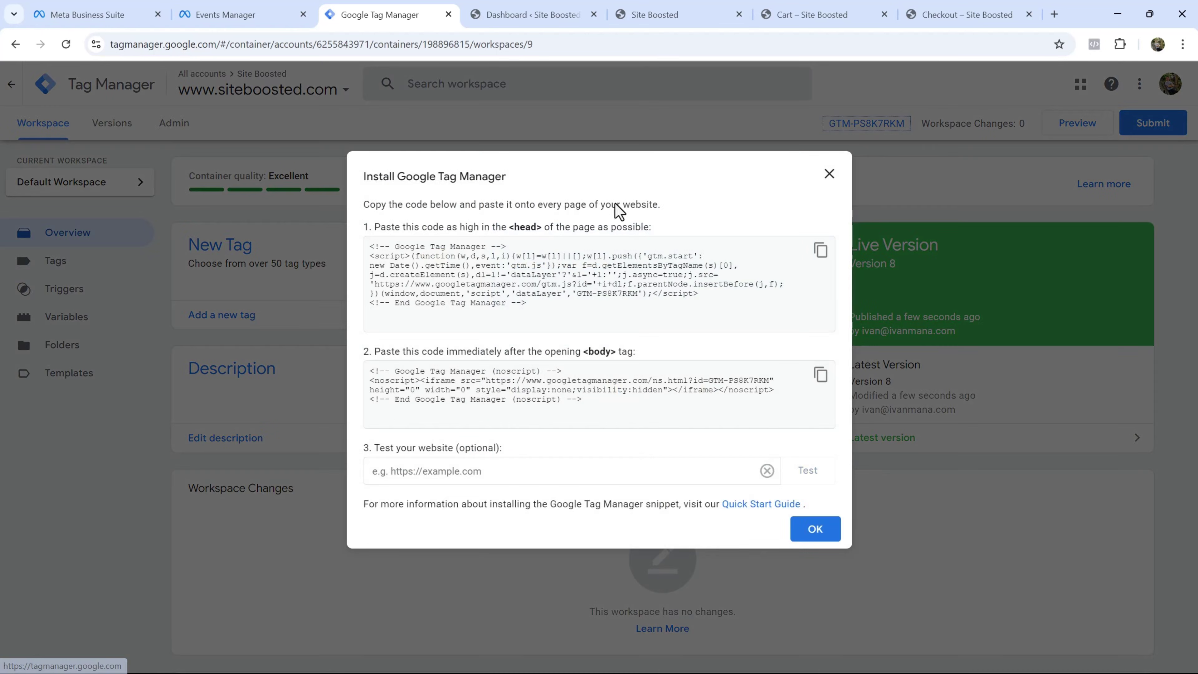
{"action": "left_click", "coordinate": [830, 174]}
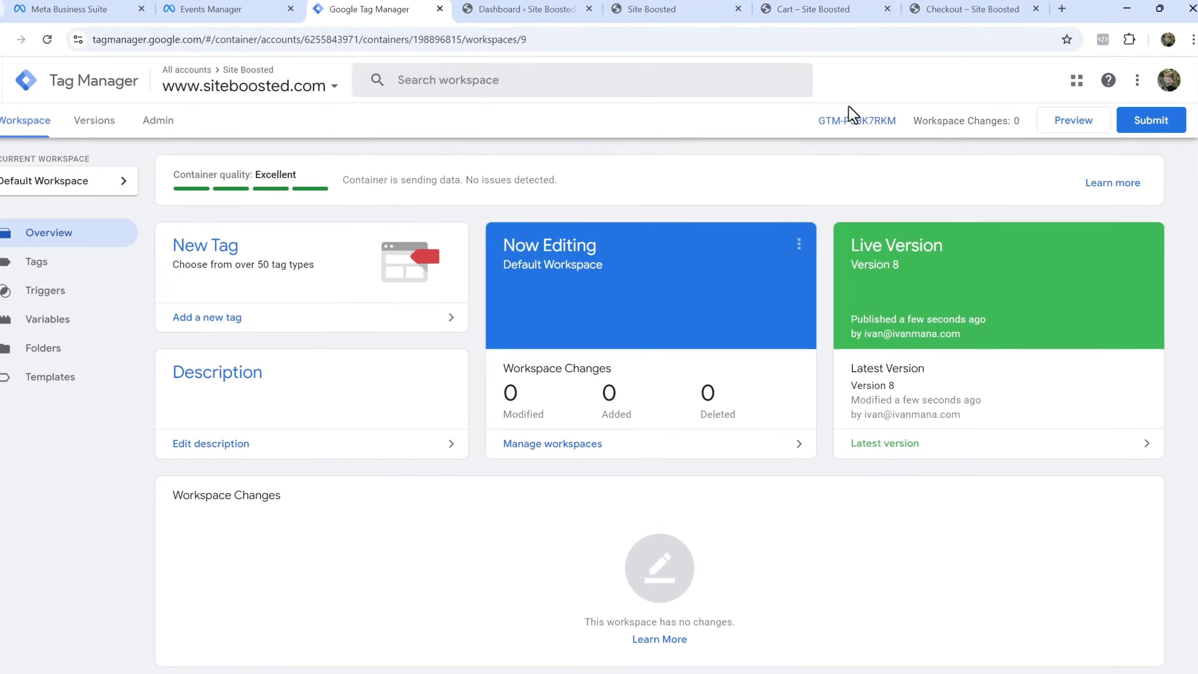
{"action": "left_click", "coordinate": [830, 121]}
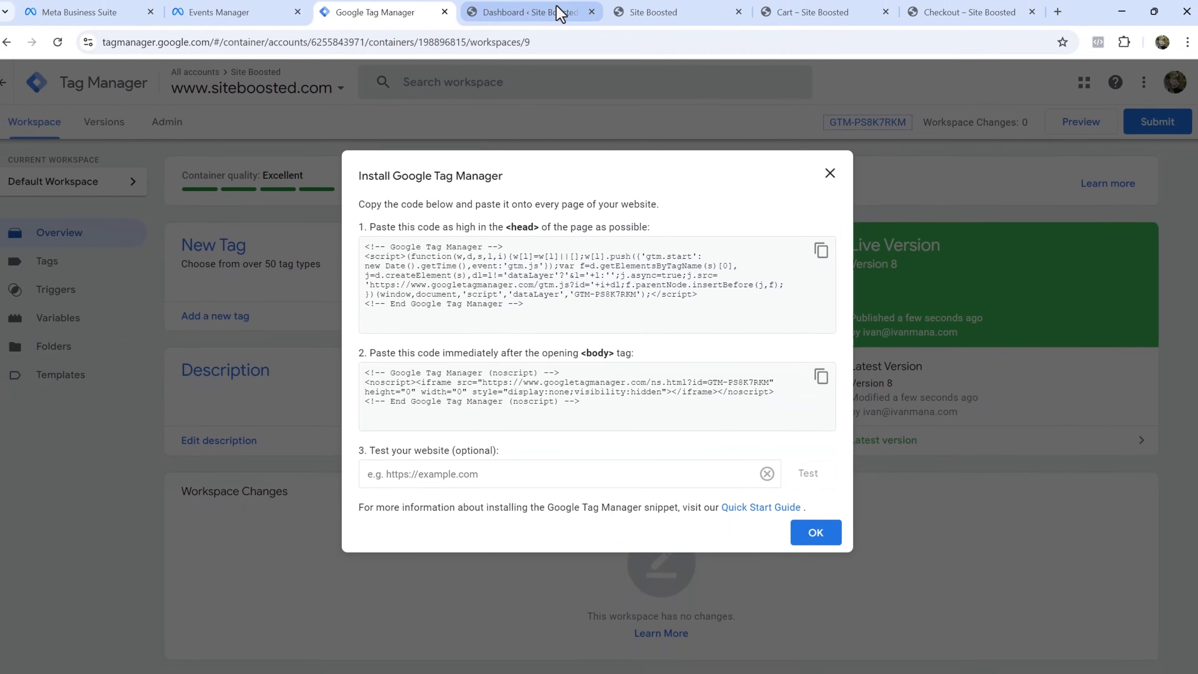
Step: Switch to the WordPress dashboard and search the new plugins for wpcode
{"action": "left_click", "coordinate": [560, 14]}
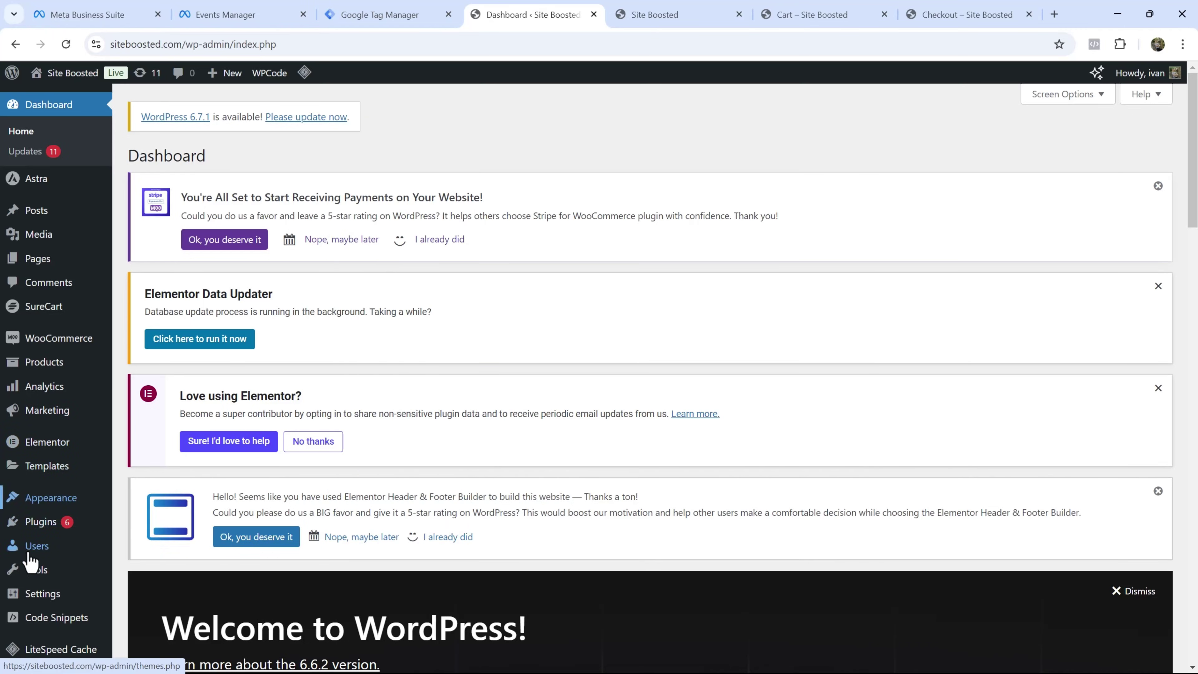
{"action": "mouse_move", "coordinate": [35, 527]}
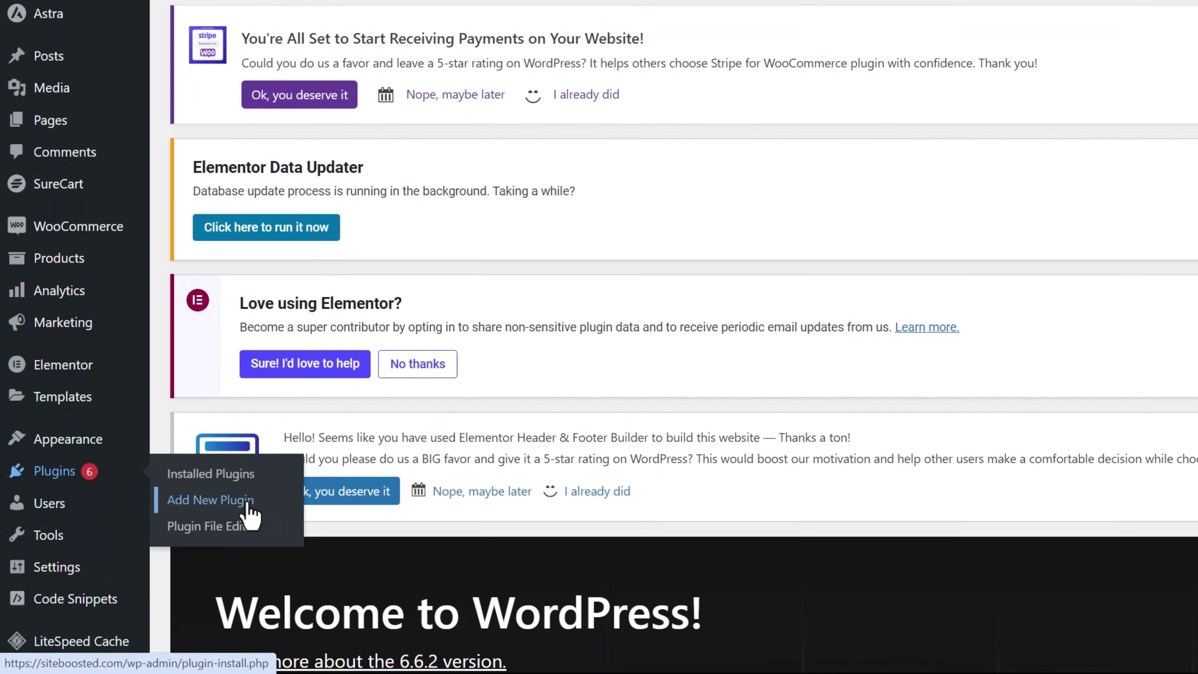
{"action": "left_click", "coordinate": [210, 500]}
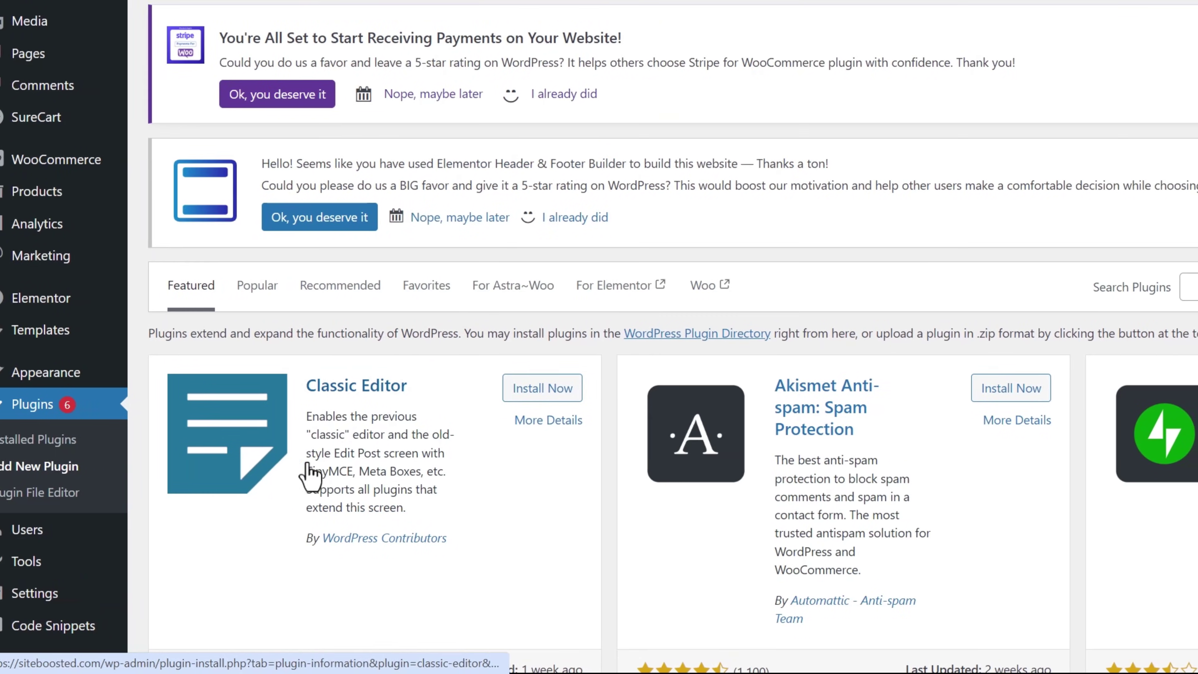
{"action": "left_click", "coordinate": [1110, 289]}
{"action": "type", "text": "wpcode"}
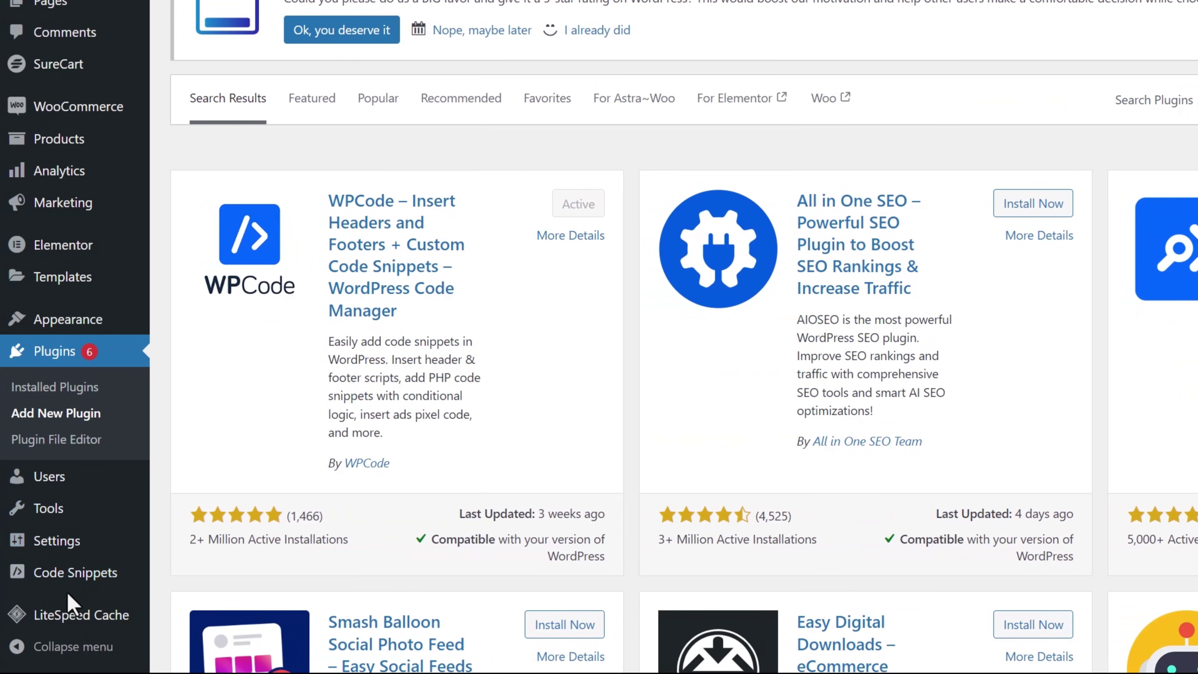
Step: Open WPCode's Header & Footer page and compare its header code with the head snippet in Tag Manager
{"action": "mouse_move", "coordinate": [57, 585]}
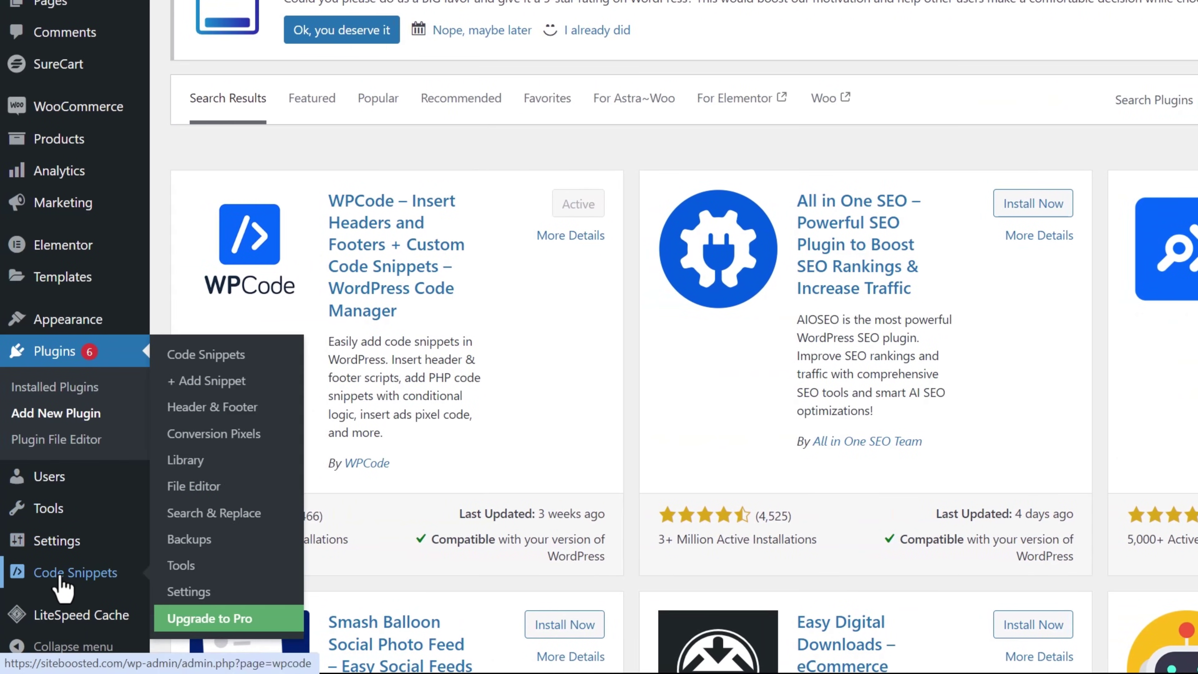
{"action": "left_click", "coordinate": [205, 415]}
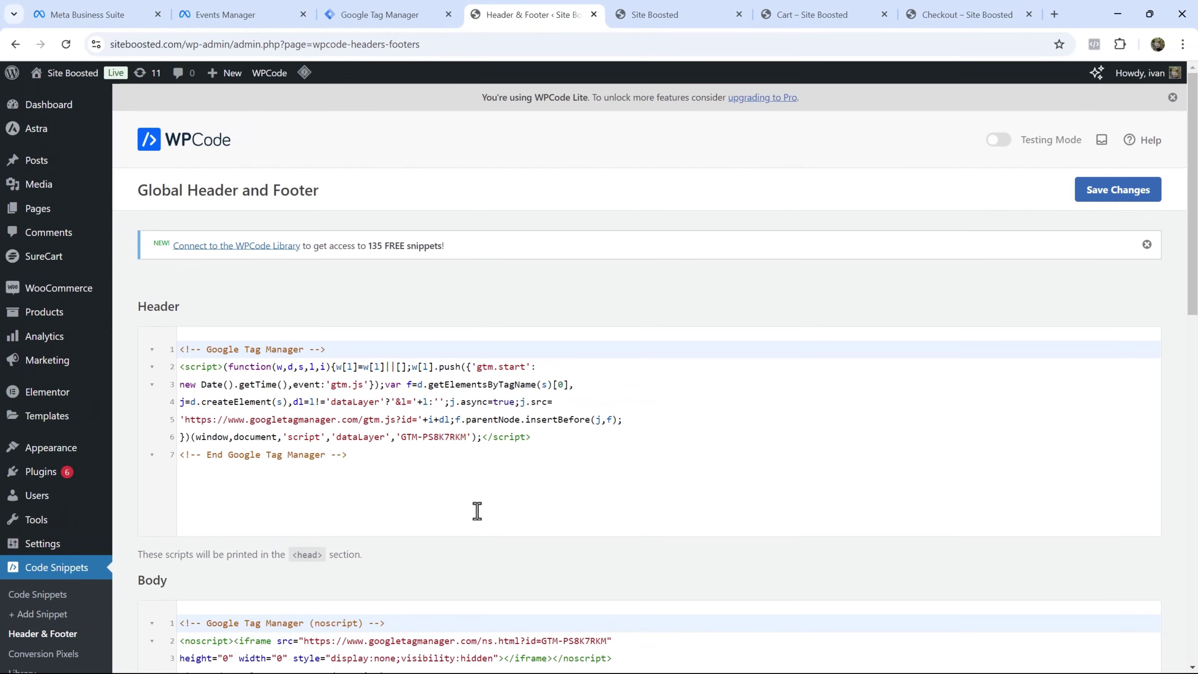
{"action": "key", "text": "ctrl+shift+Tab"}
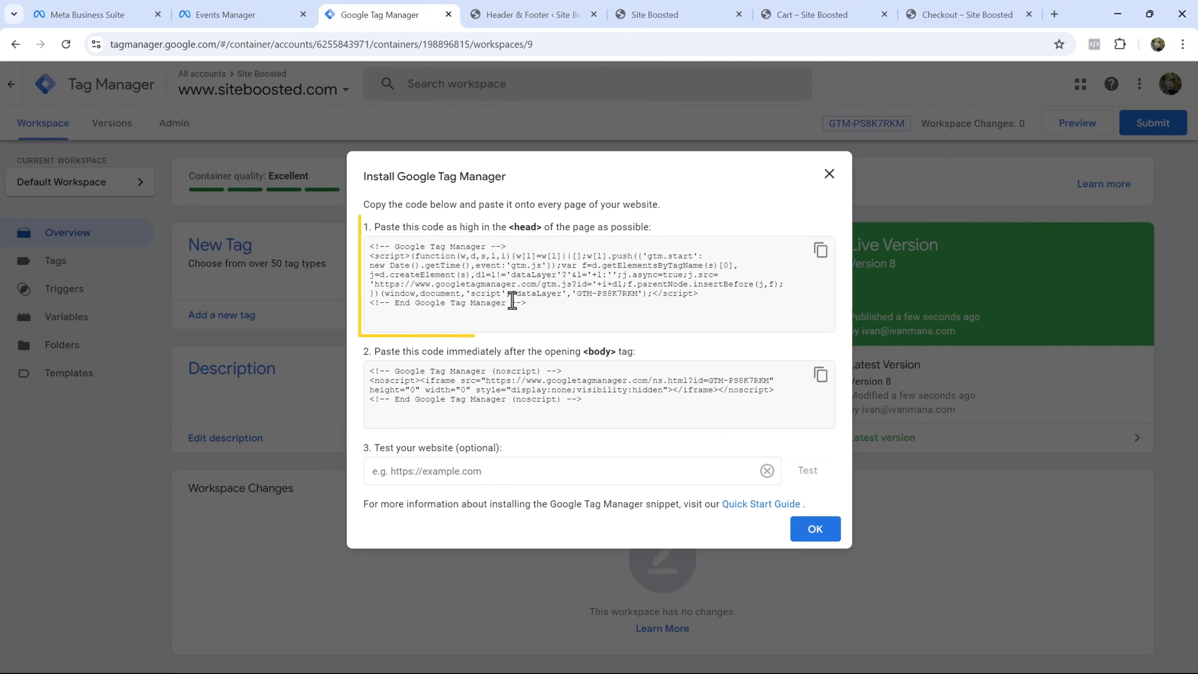
{"action": "left_click", "coordinate": [549, 10]}
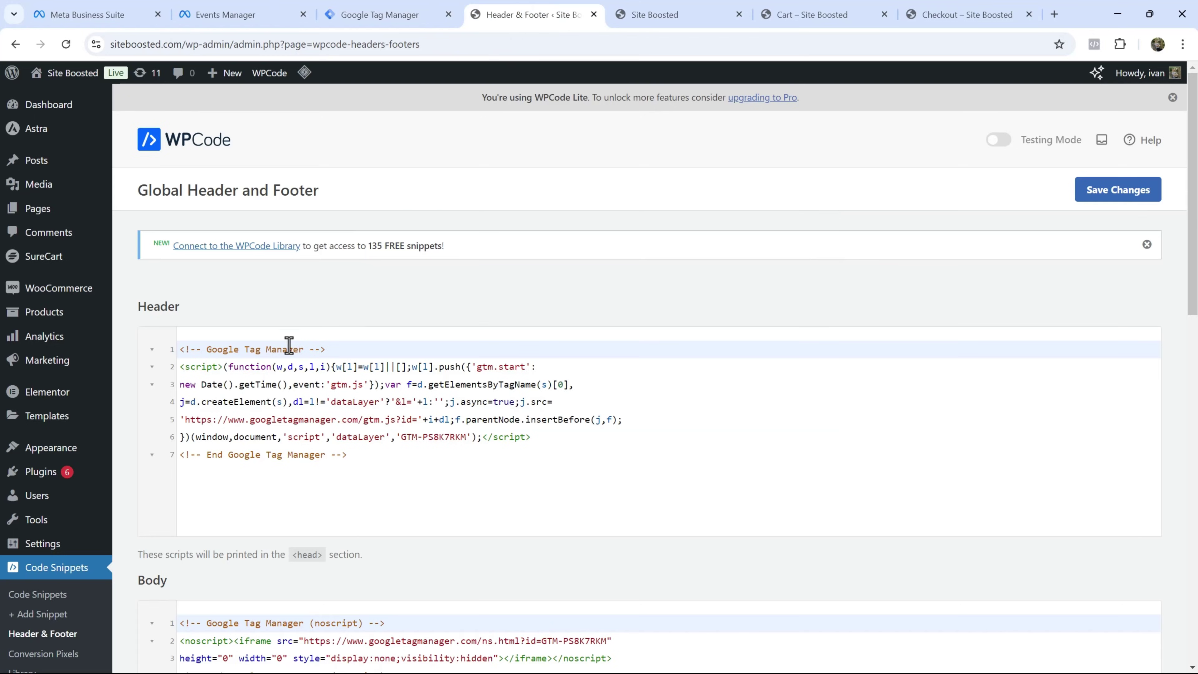
Step: Copy the noscript body snippet from Tag Manager, return to WPCode's Header & Footer page and save its changes
{"action": "key", "text": "ctrl+shift+Tab"}
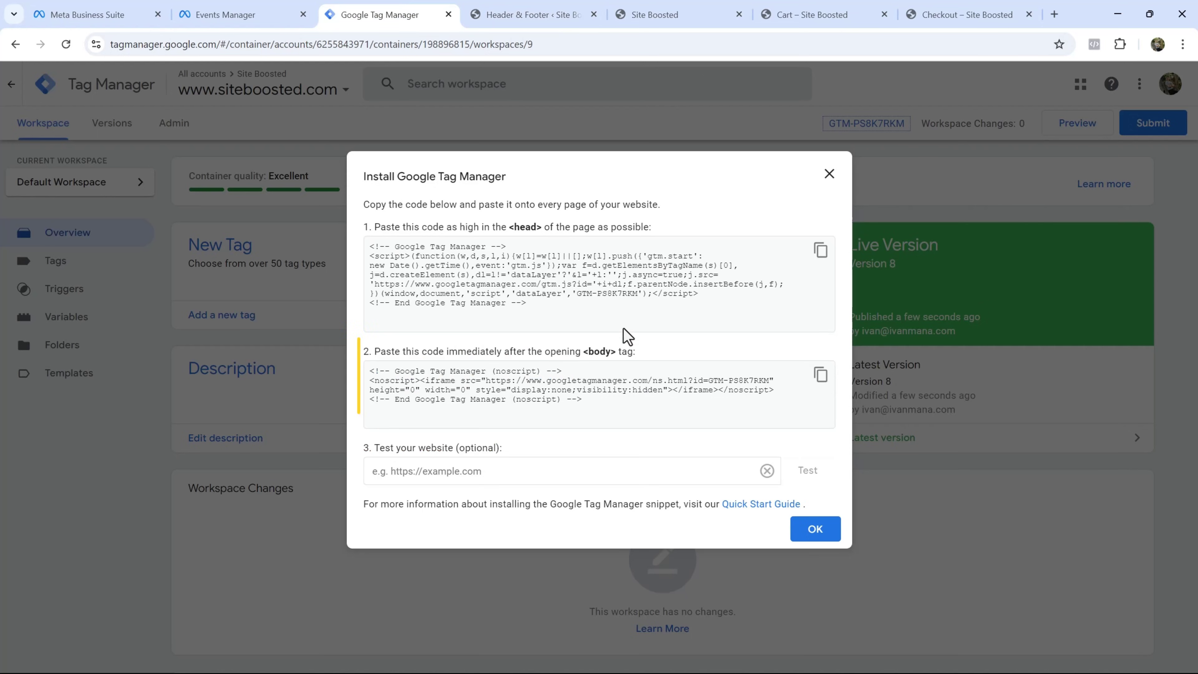
{"action": "left_click", "coordinate": [821, 374]}
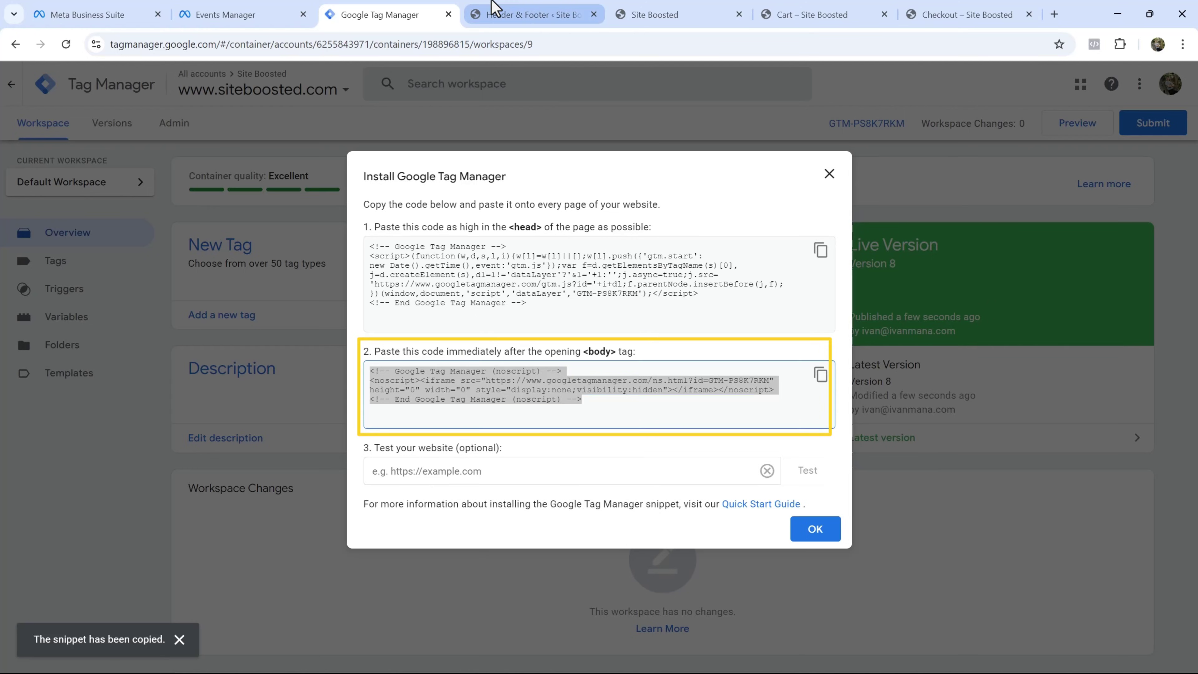
{"action": "left_click", "coordinate": [512, 12]}
{"action": "scroll", "coordinate": [385, 509], "scroll_direction": "down", "scroll_amount": 5}
{"action": "scroll", "coordinate": [936, 415], "scroll_direction": "up", "scroll_amount": 5}
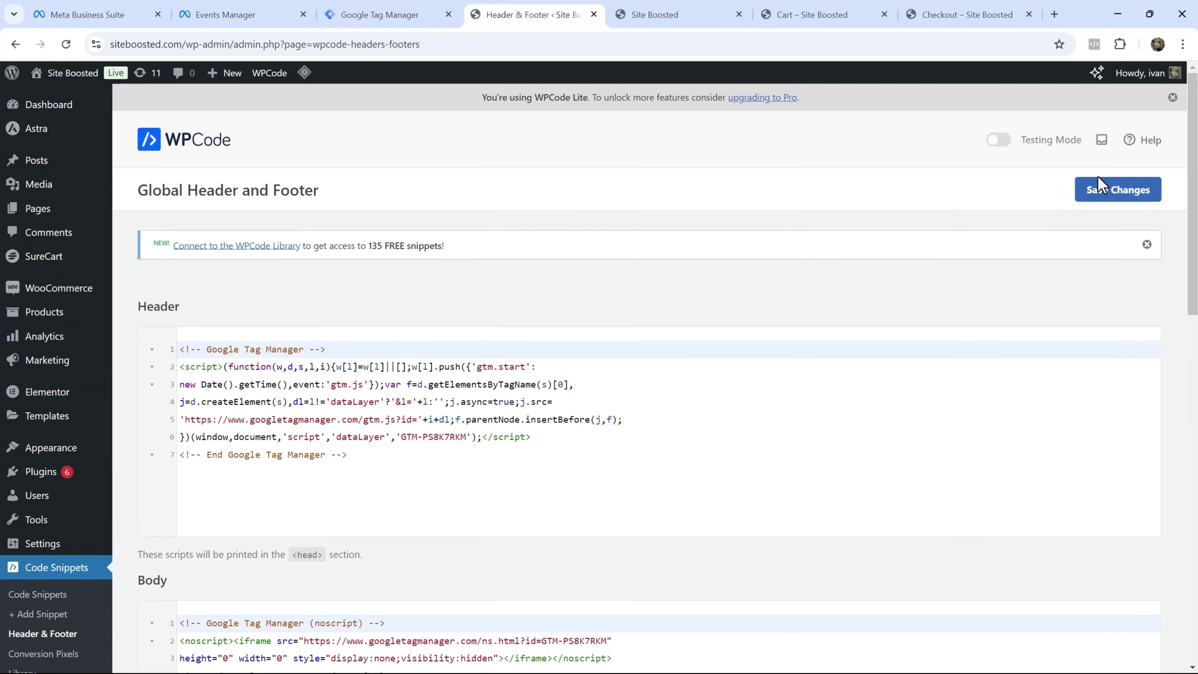
{"action": "left_click", "coordinate": [1093, 191]}
Step: Return to Tag Manager and close the installation code dialog
{"action": "left_click", "coordinate": [401, 14]}
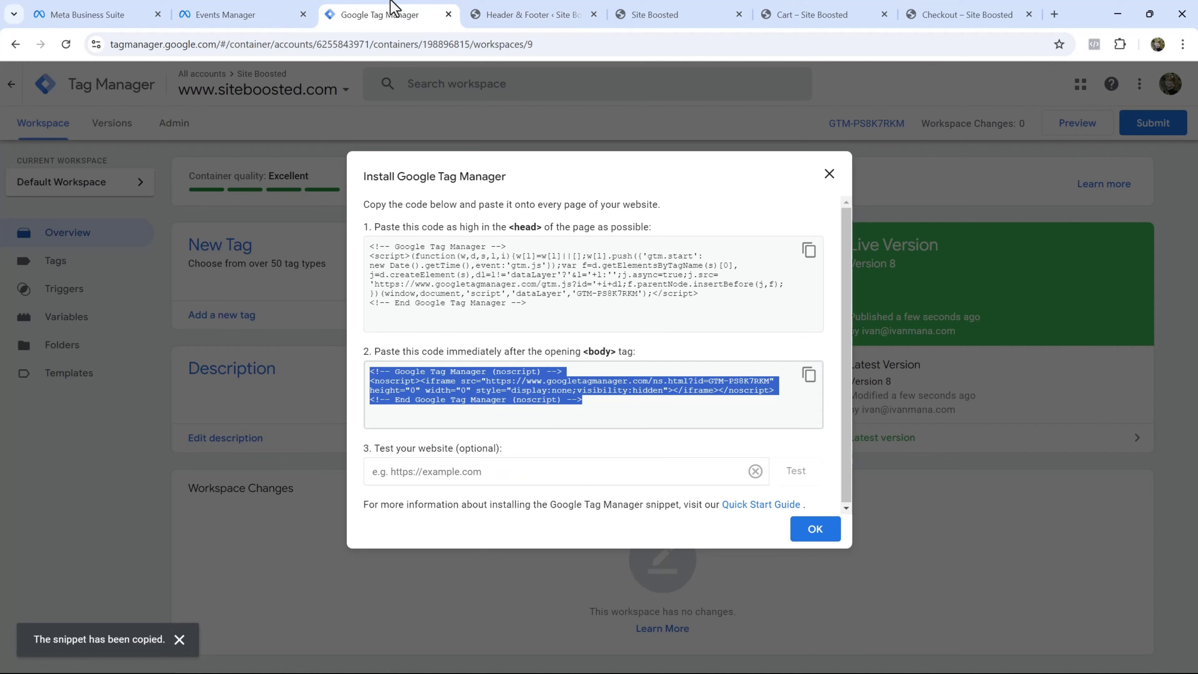
{"action": "left_click", "coordinate": [815, 529]}
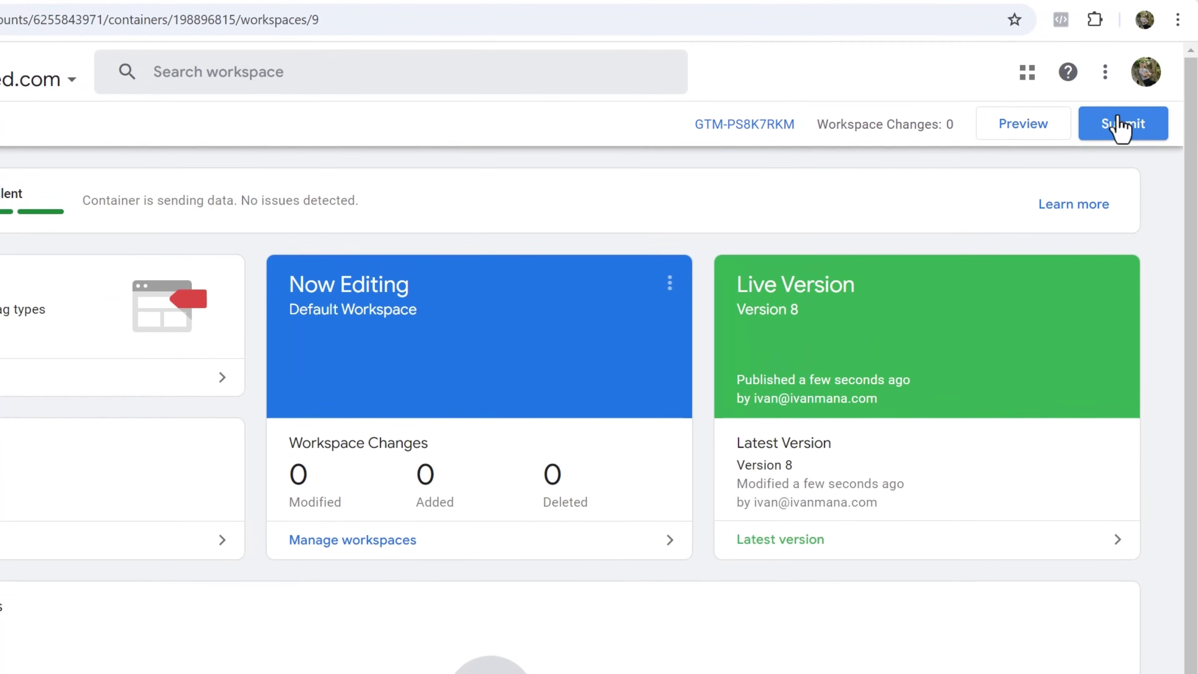
{"action": "left_click", "coordinate": [1153, 122]}
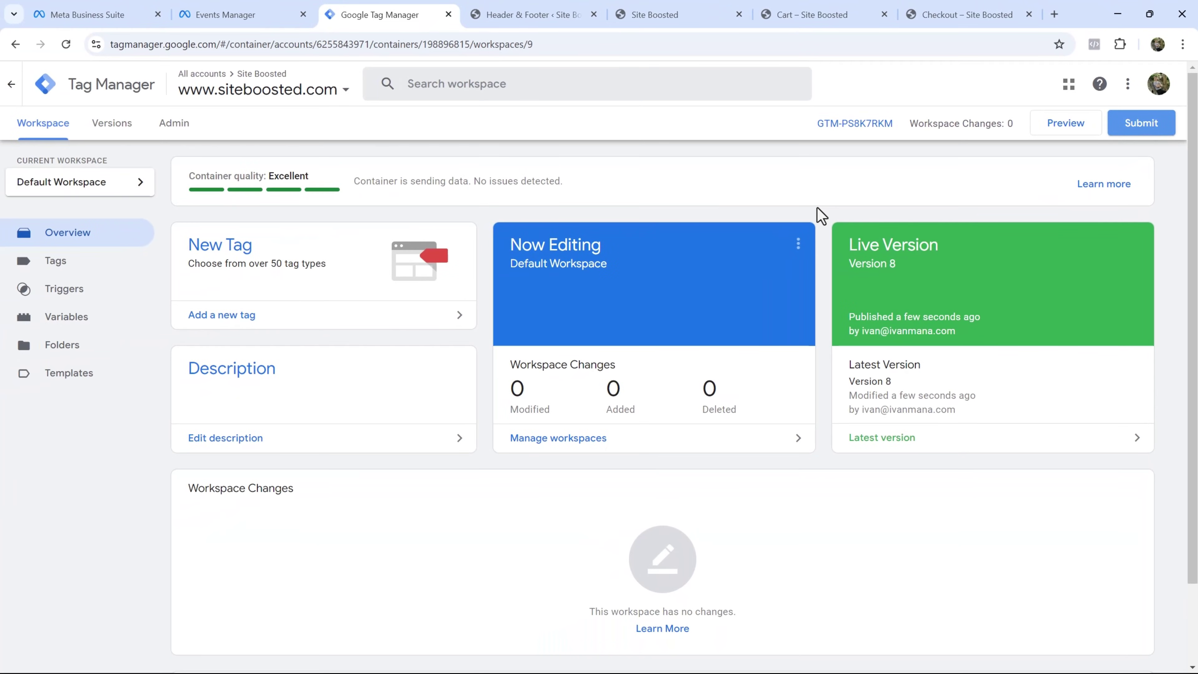
{"action": "left_click", "coordinate": [861, 126]}
{"action": "left_click", "coordinate": [477, 466]}
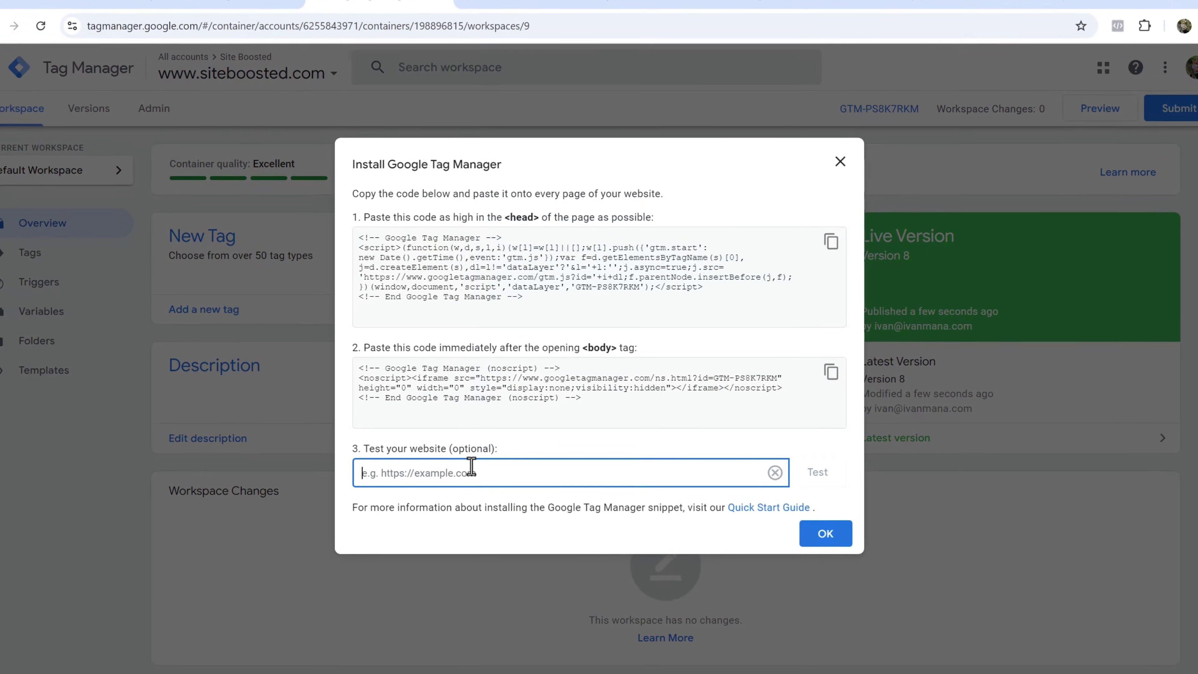
{"action": "type", "text": "https://"}
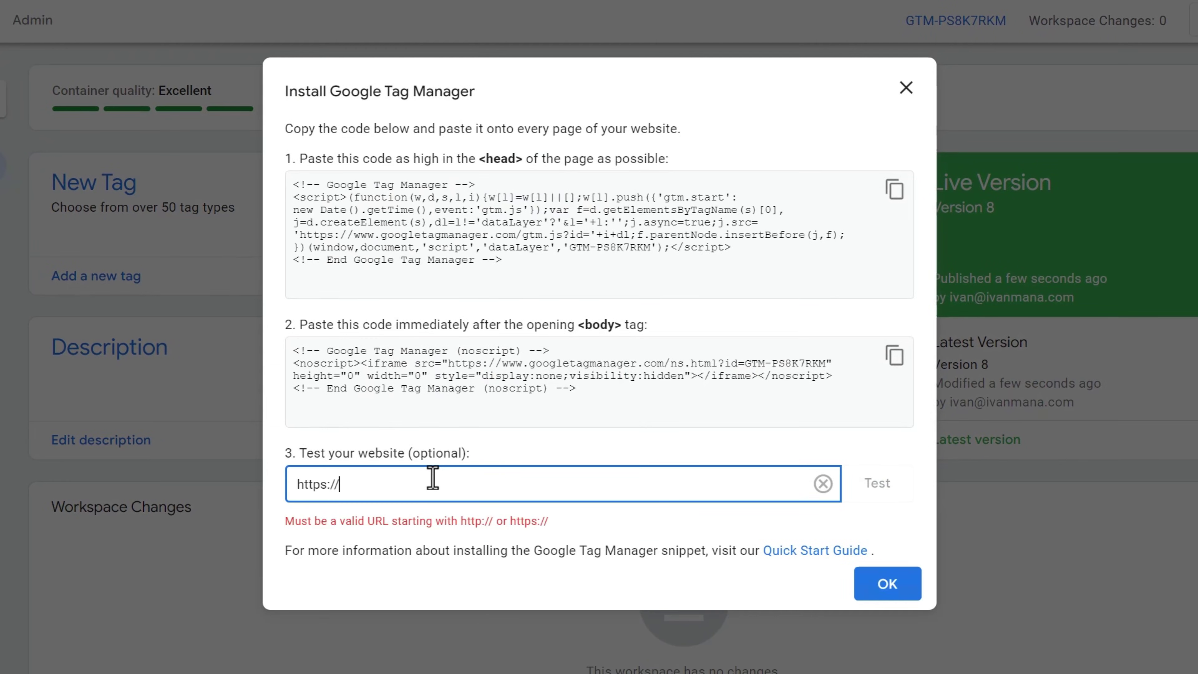
{"action": "type", "text": "siteboosted.com"}
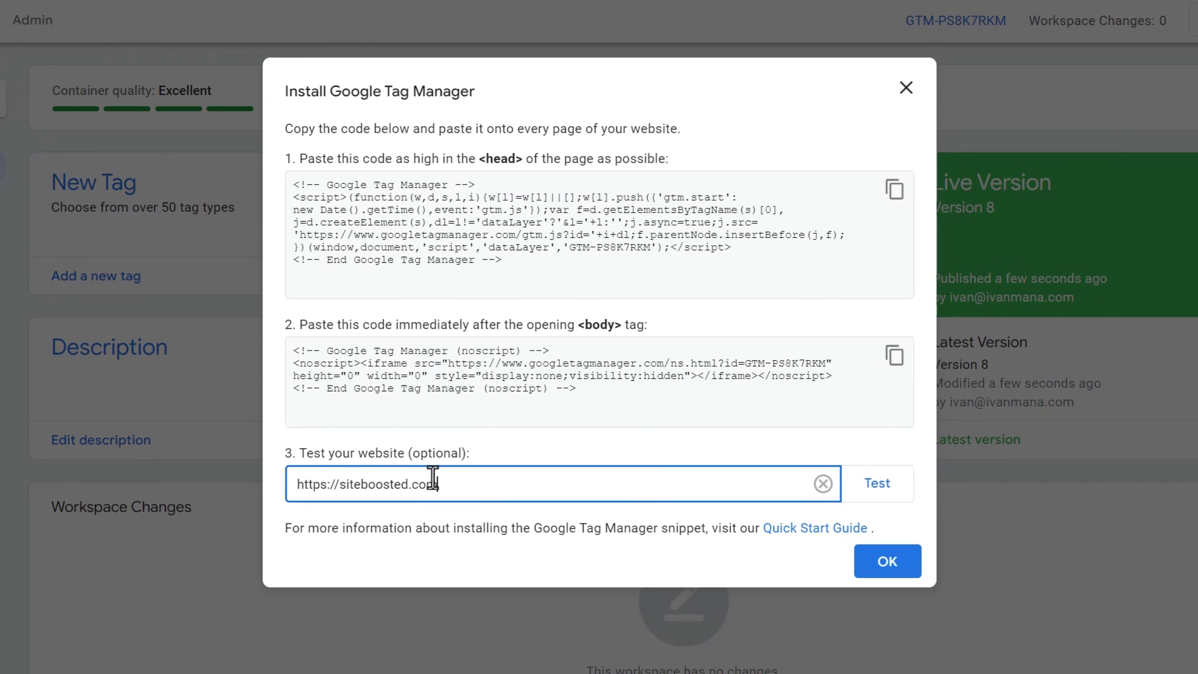
{"action": "key", "text": "Return"}
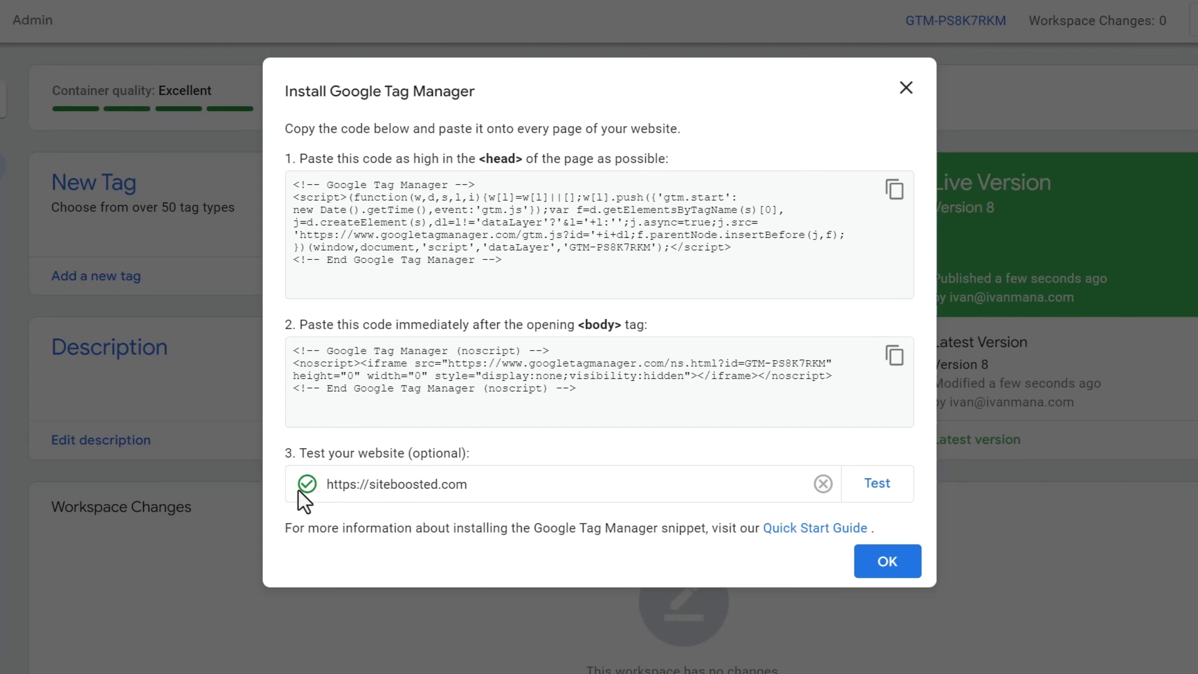
{"action": "left_click", "coordinate": [888, 562]}
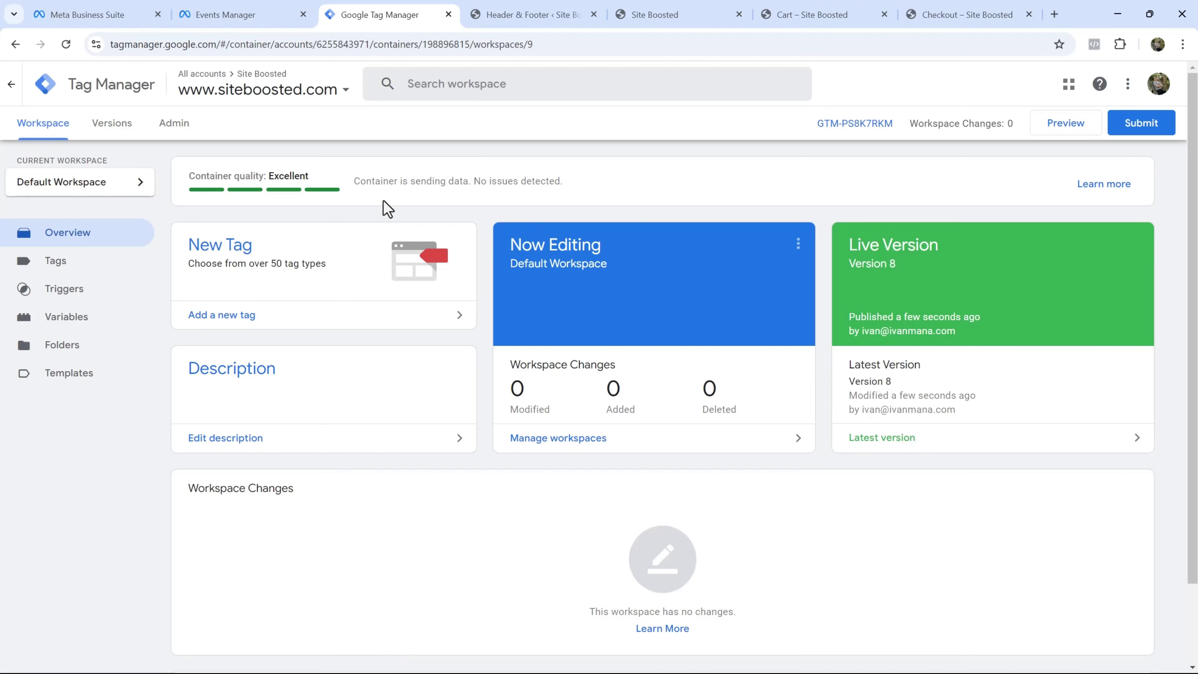
Step: Open the container's tag list, check the Simplest FB Pixel settings in Events Manager and return to Tag Manager
{"action": "left_click", "coordinate": [127, 263]}
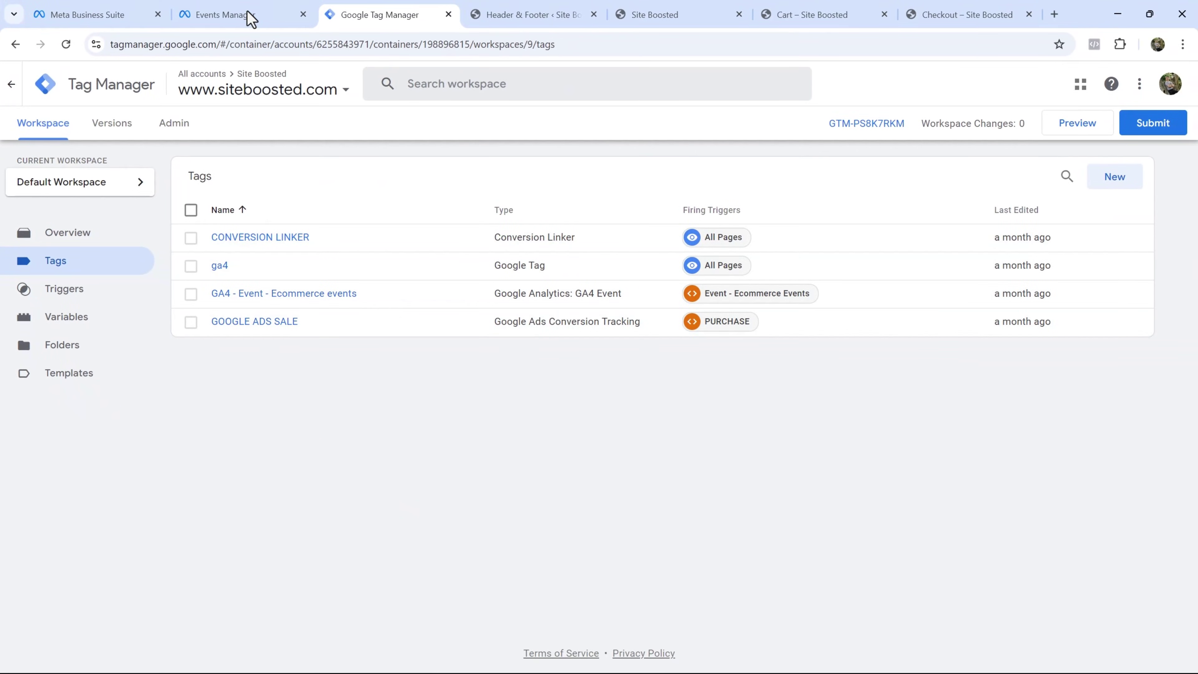
{"action": "left_click", "coordinate": [252, 19]}
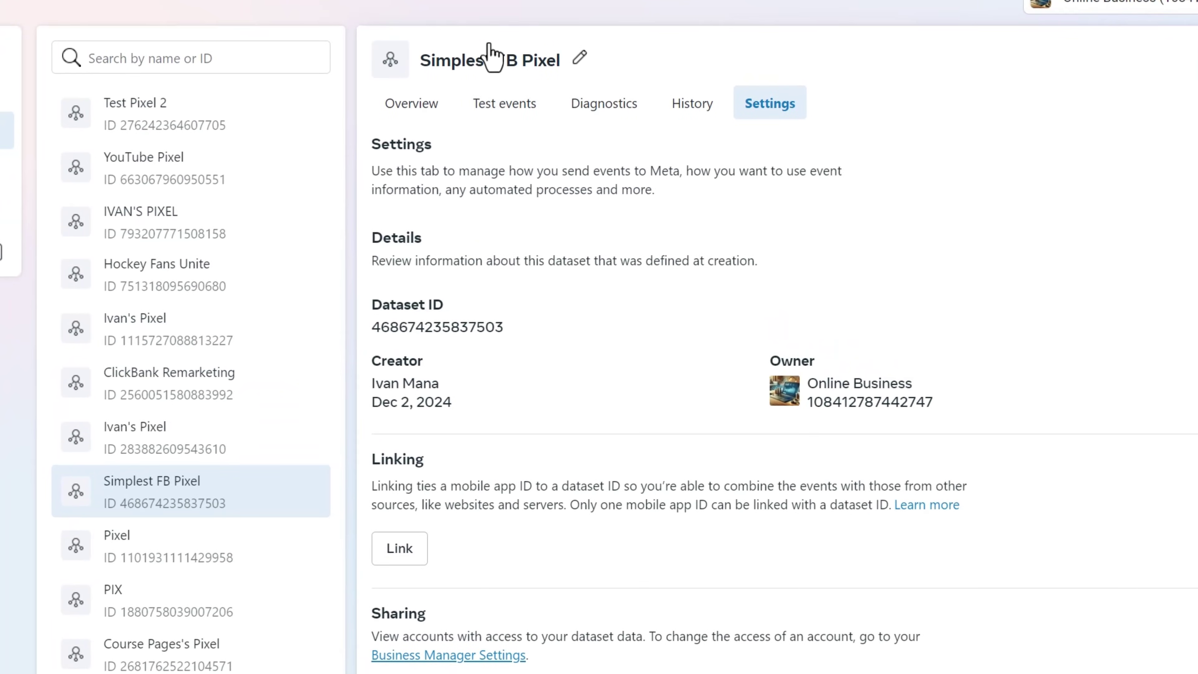
{"action": "left_click", "coordinate": [404, 13]}
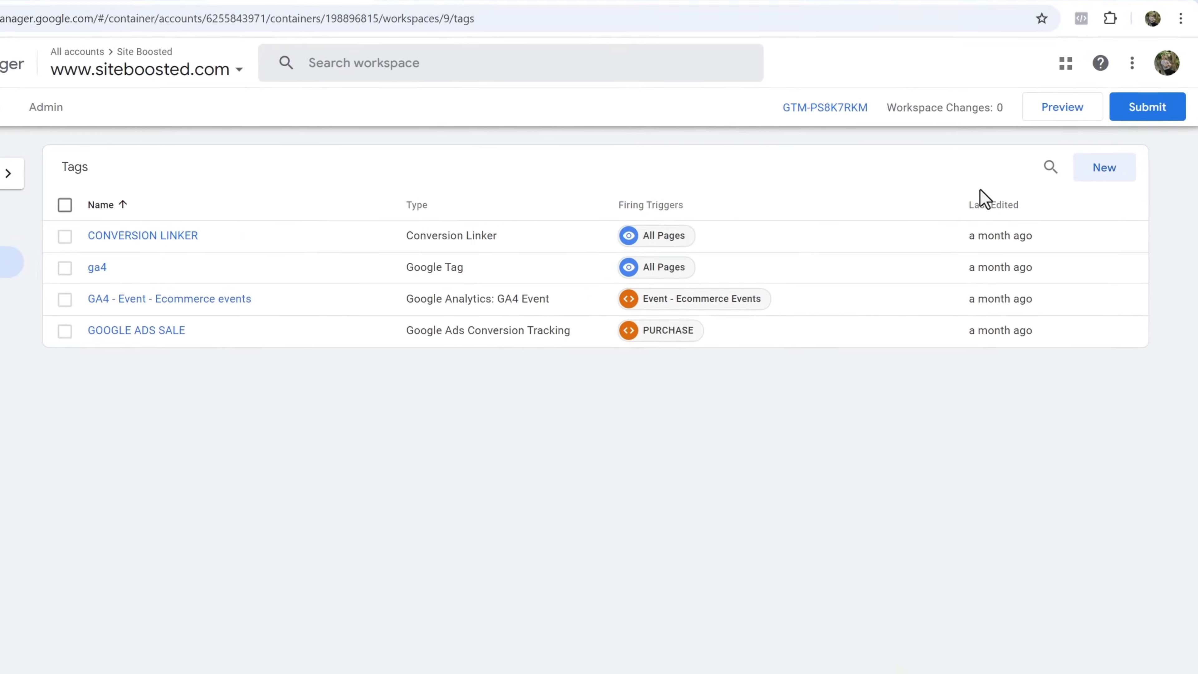
Step: Create a new tag named "Facebook Ads - Base Pixel" with the All Pages firing trigger
{"action": "left_click", "coordinate": [1107, 181]}
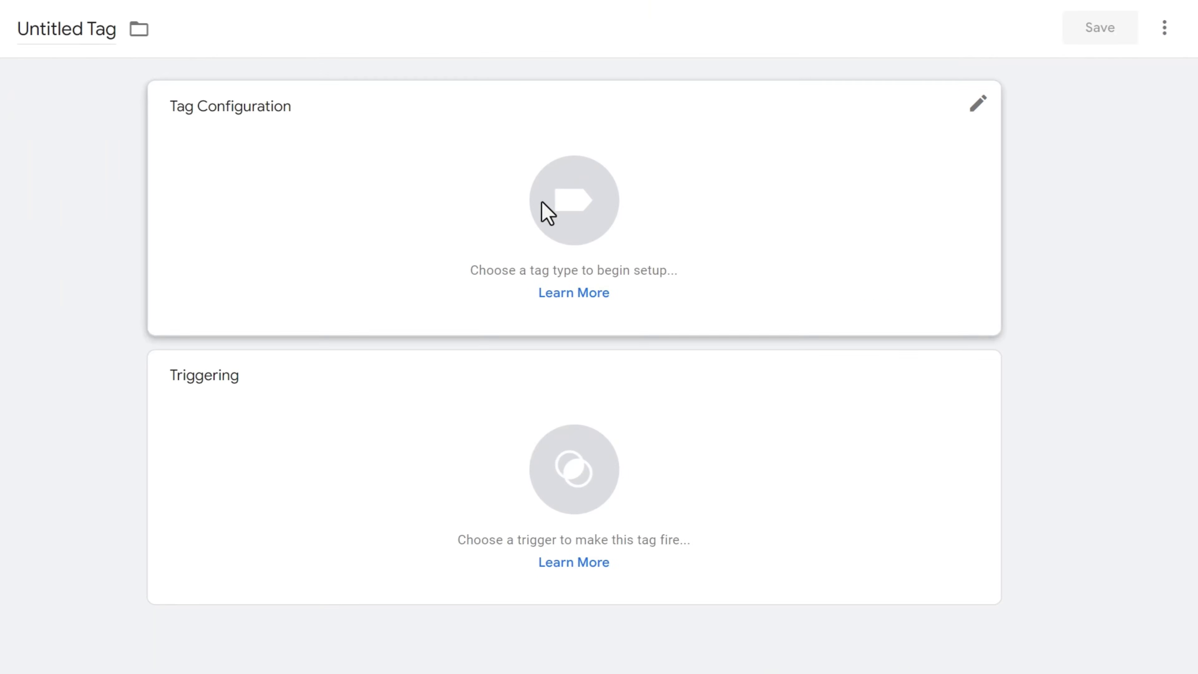
{"action": "left_click", "coordinate": [52, 30]}
{"action": "type", "text": "Faceb"}
{"action": "type", "text": "ook"}
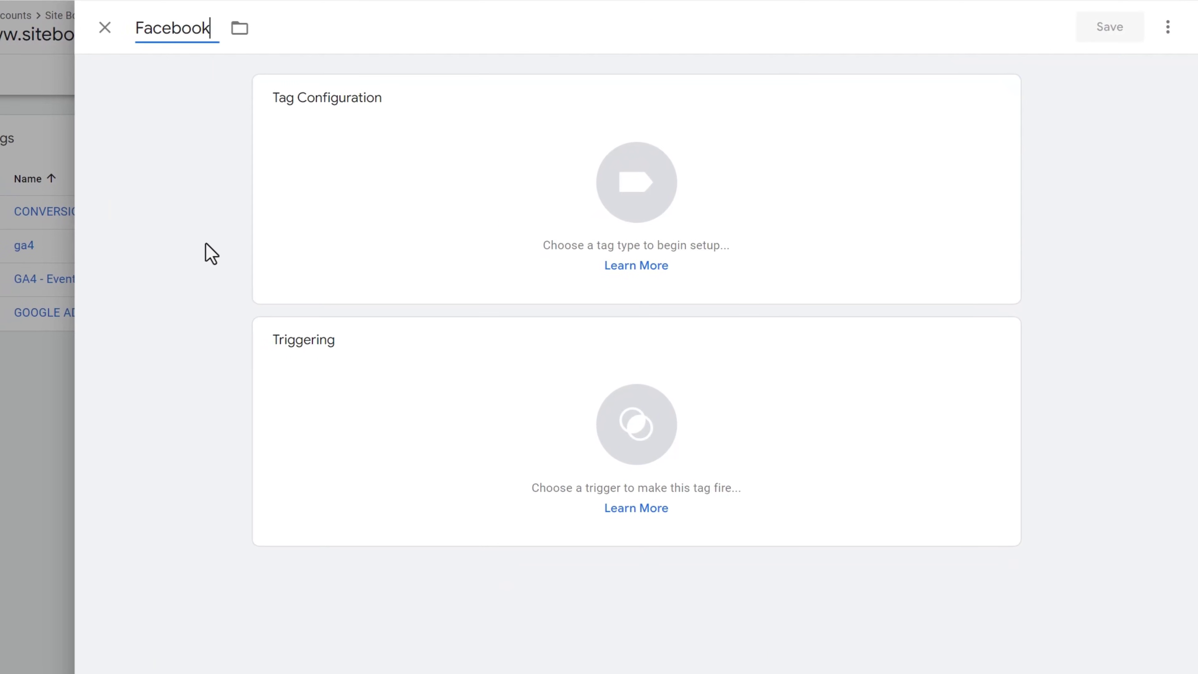
{"action": "type", "text": " Ads - Base Pixel"}
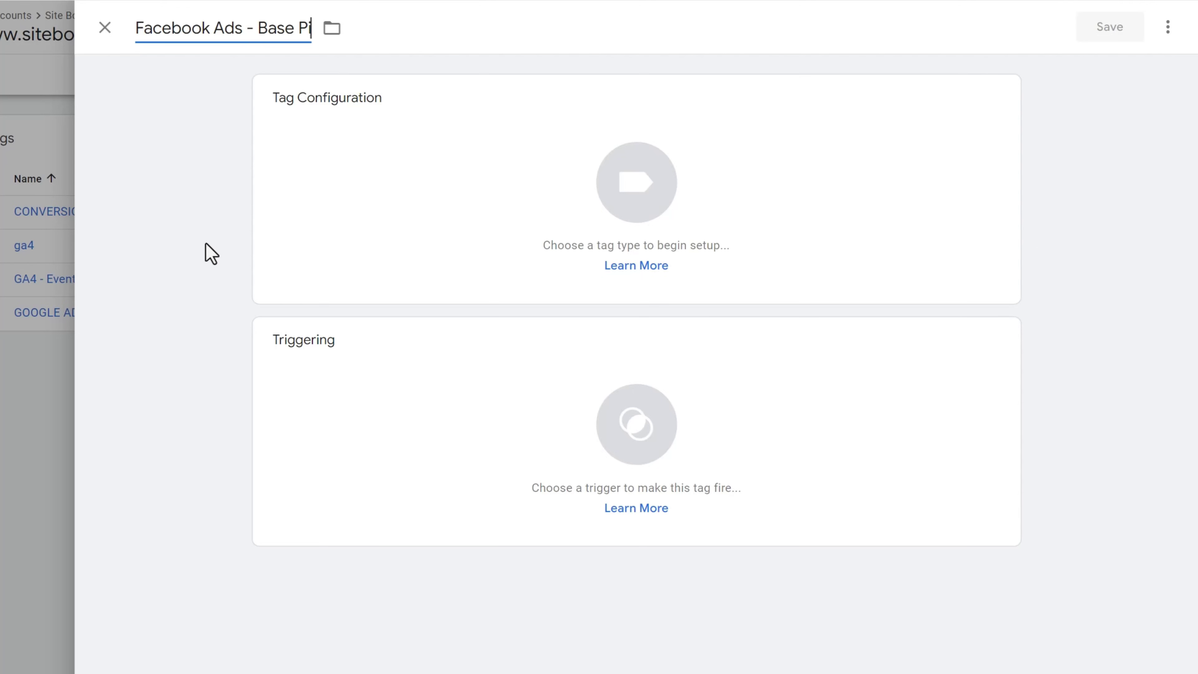
{"action": "left_click", "coordinate": [347, 386]}
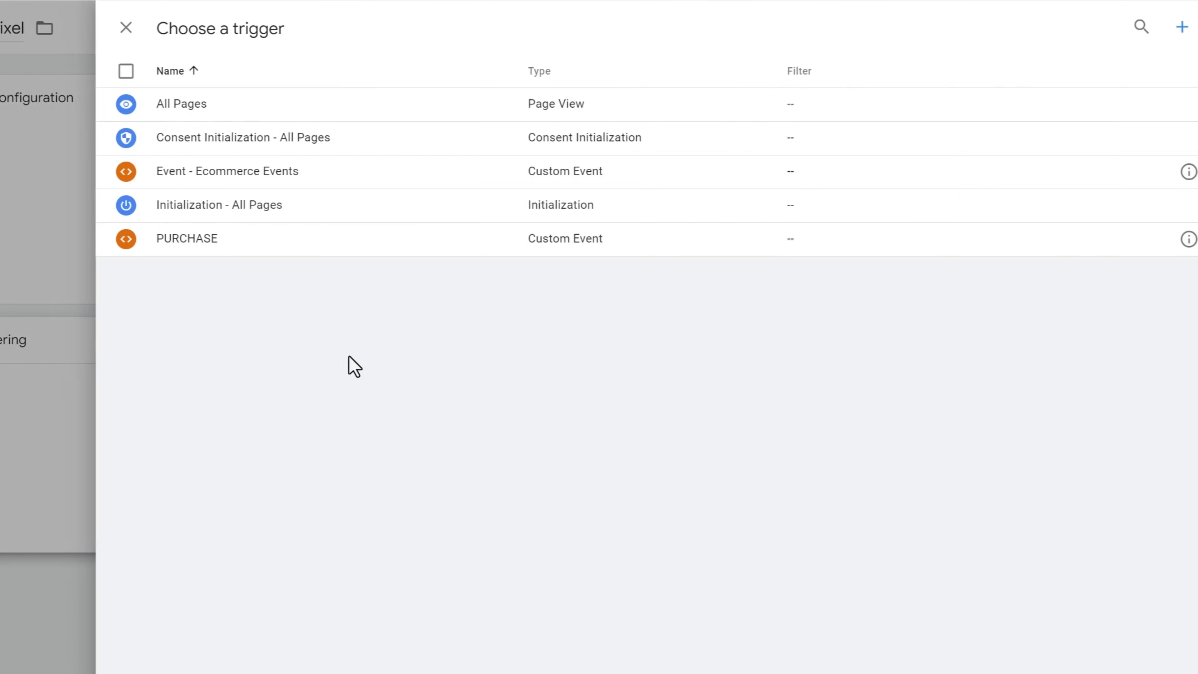
{"action": "left_click", "coordinate": [189, 102]}
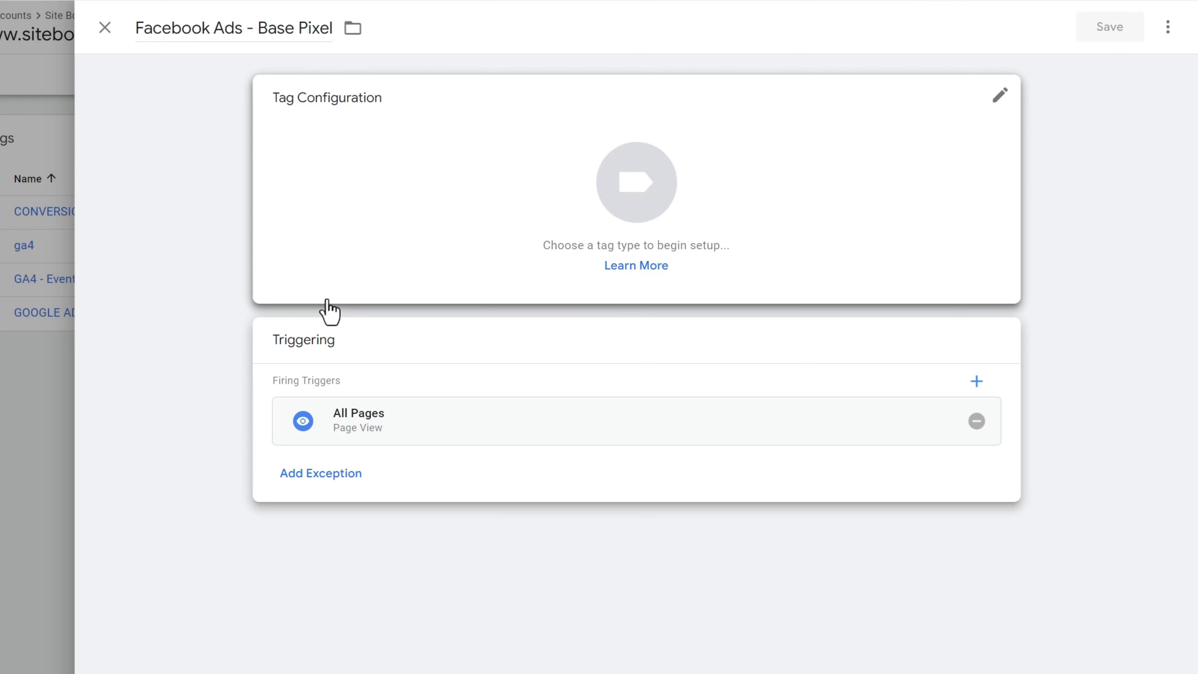
Step: Search the tag types for facebook and set the tag's type to Facebook Pixel by facebookarchive
{"action": "left_click", "coordinate": [348, 193]}
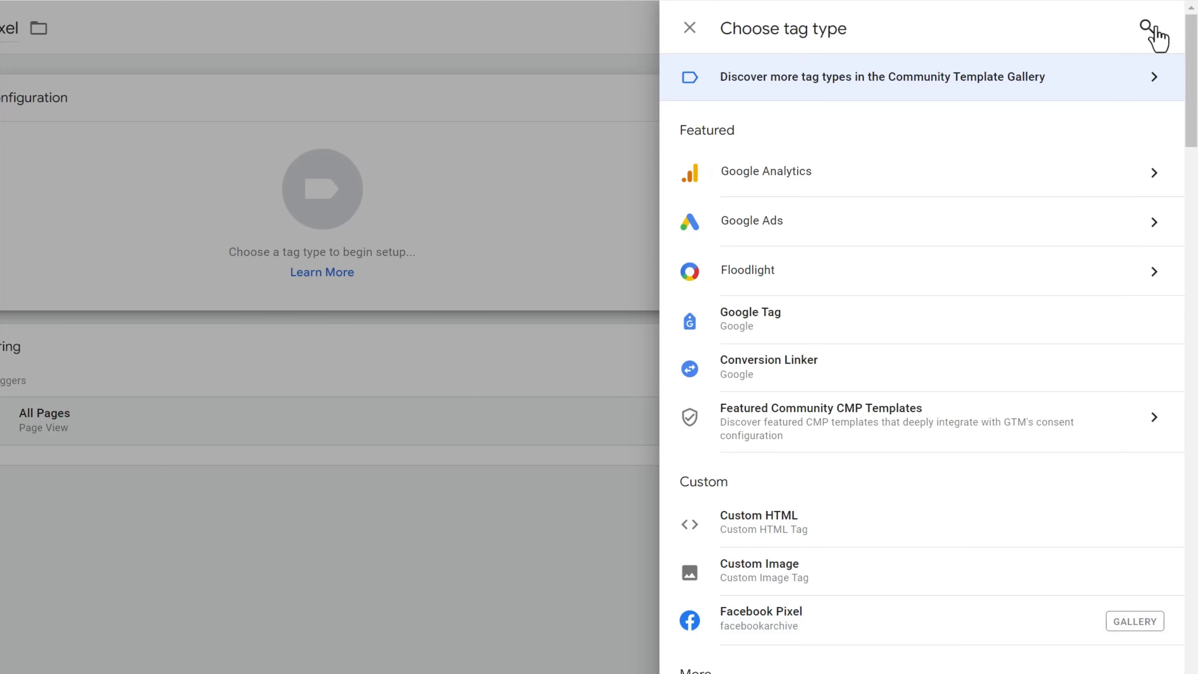
{"action": "left_click", "coordinate": [1148, 27]}
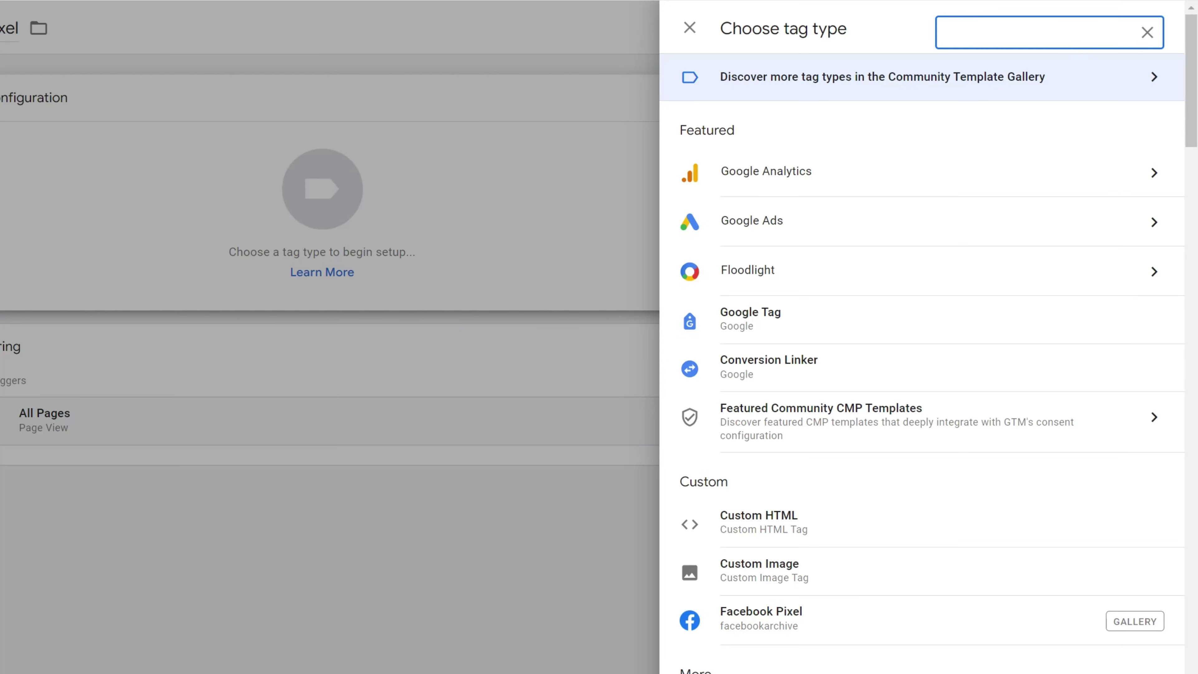
{"action": "type", "text": "facebook"}
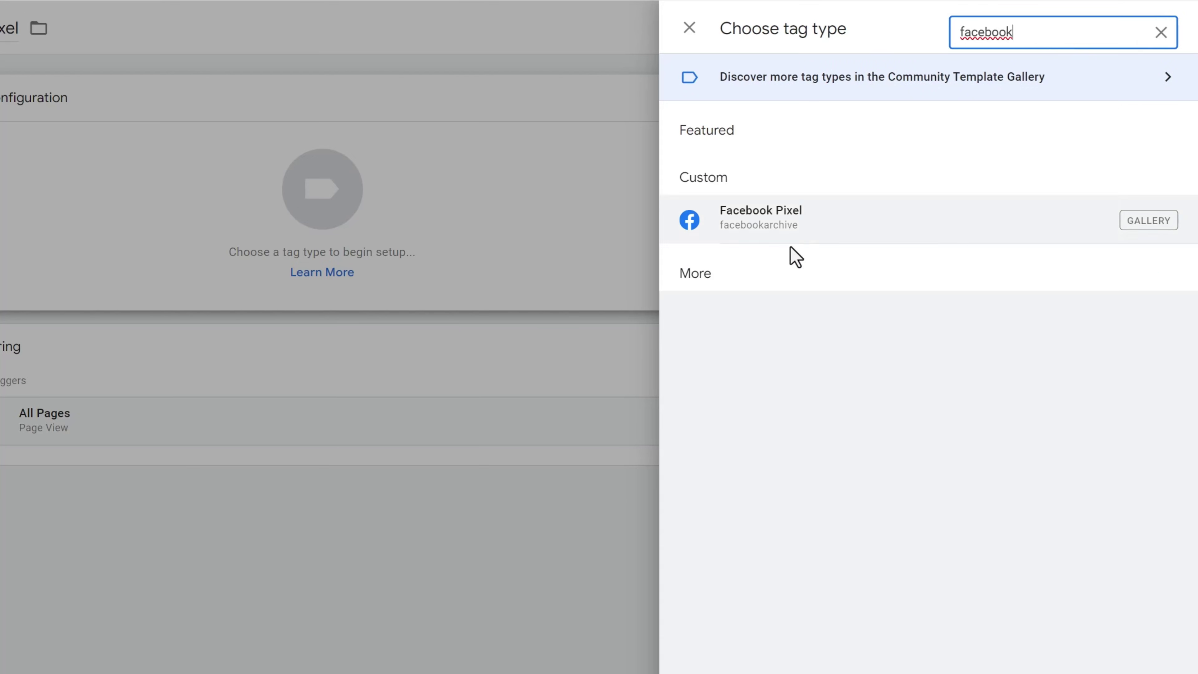
{"action": "left_click", "coordinate": [787, 231]}
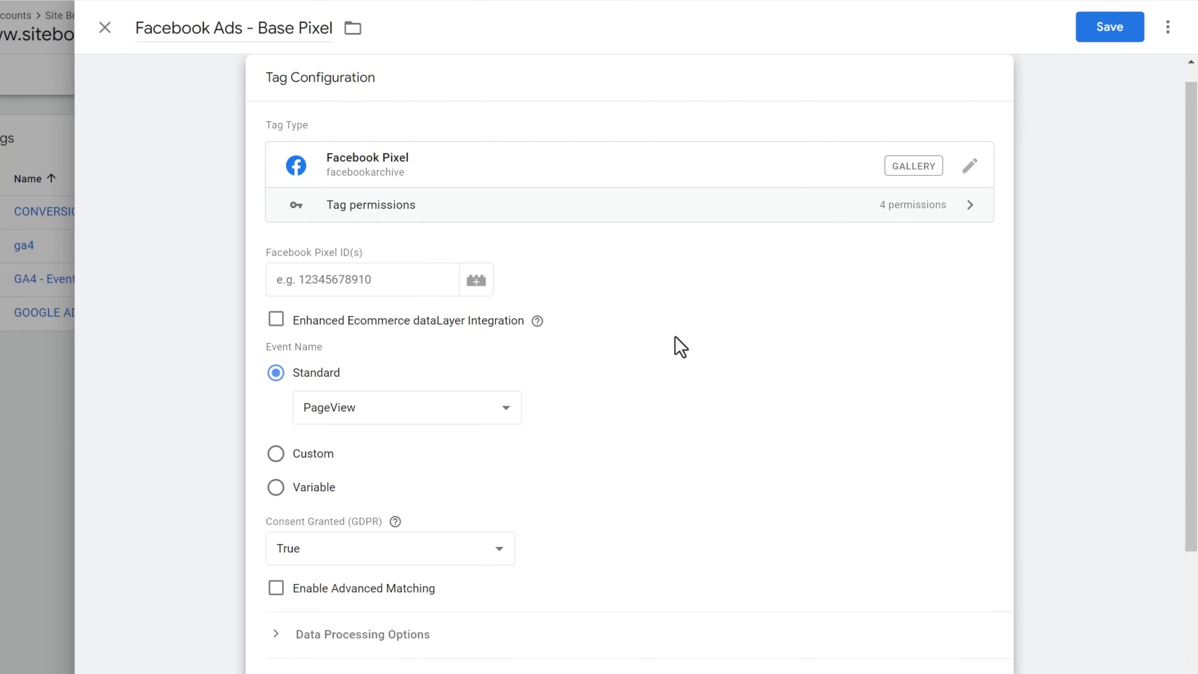
Step: Reopen the tag type selection and search the Community Template Gallery for facebook
{"action": "left_click", "coordinate": [692, 180]}
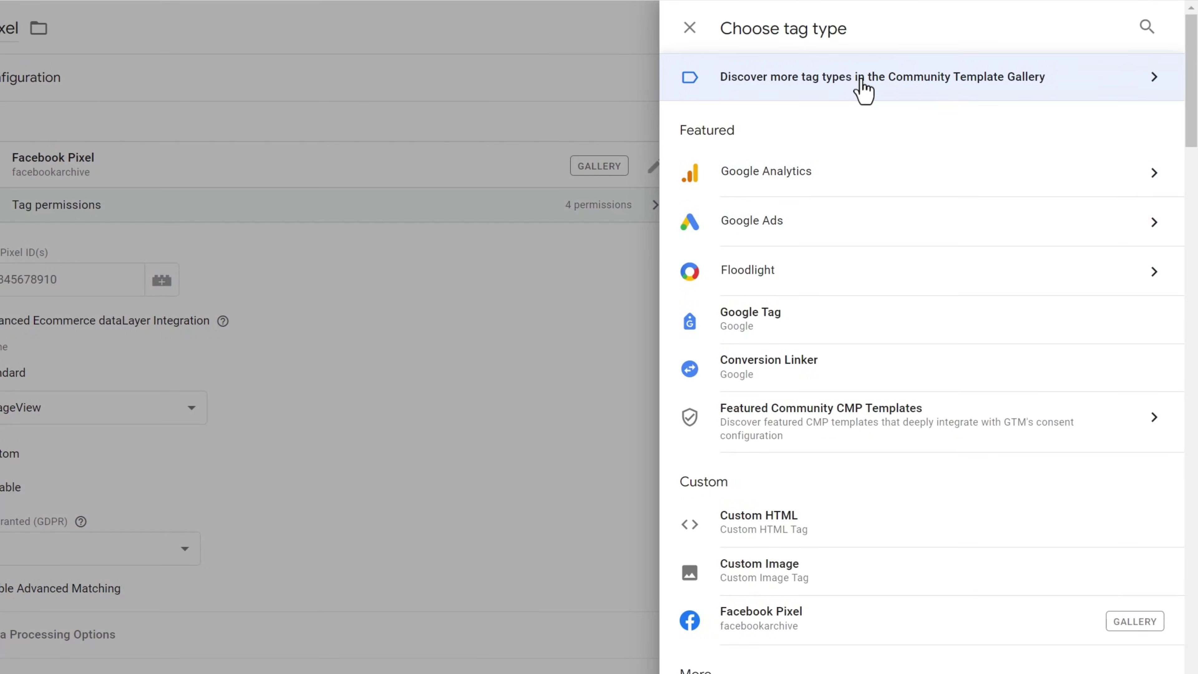
{"action": "left_click", "coordinate": [864, 90]}
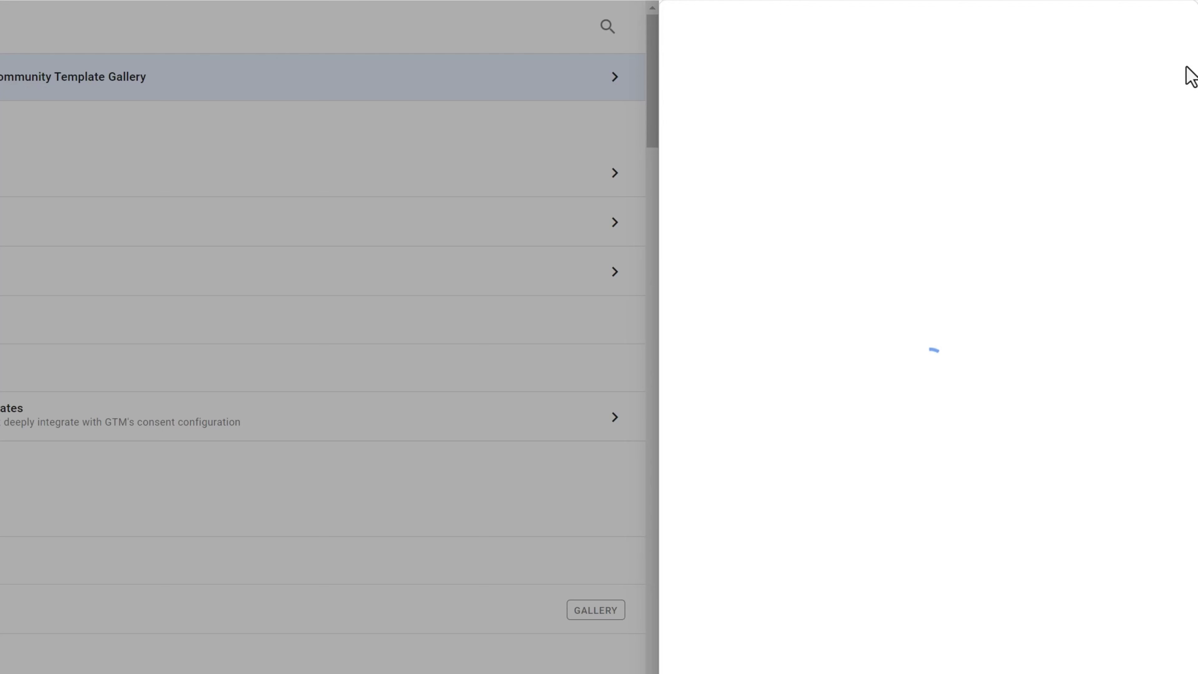
{"action": "left_click", "coordinate": [1163, 32]}
{"action": "type", "text": "f"}
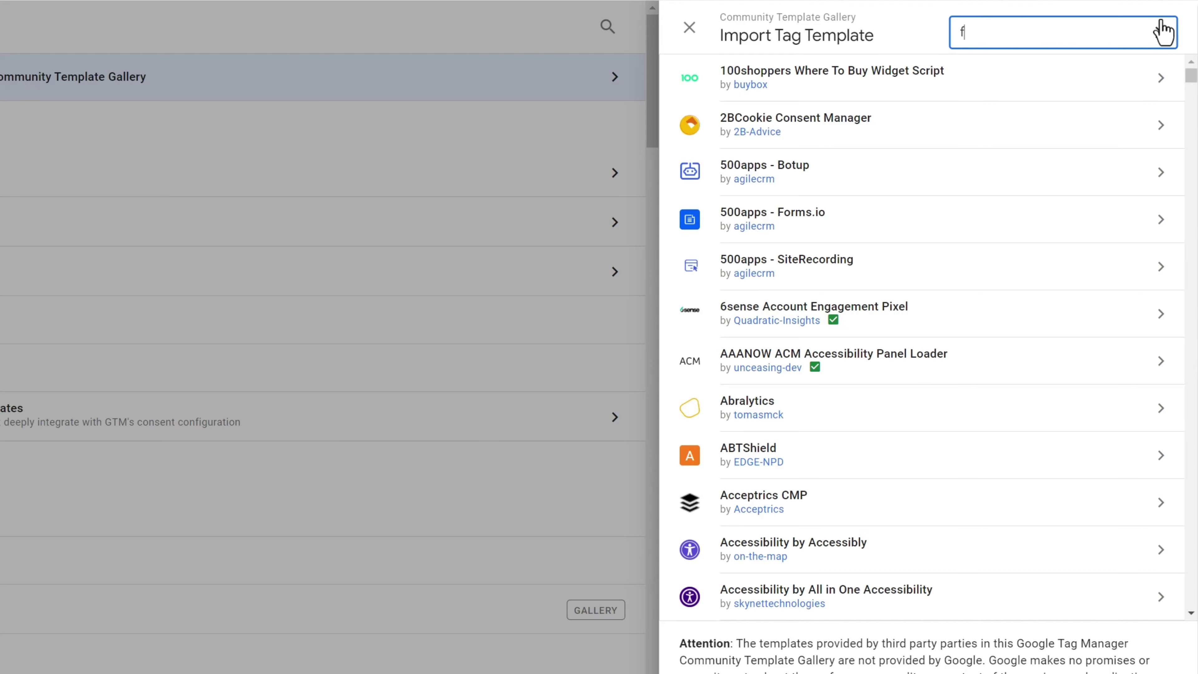
{"action": "type", "text": "acebook"}
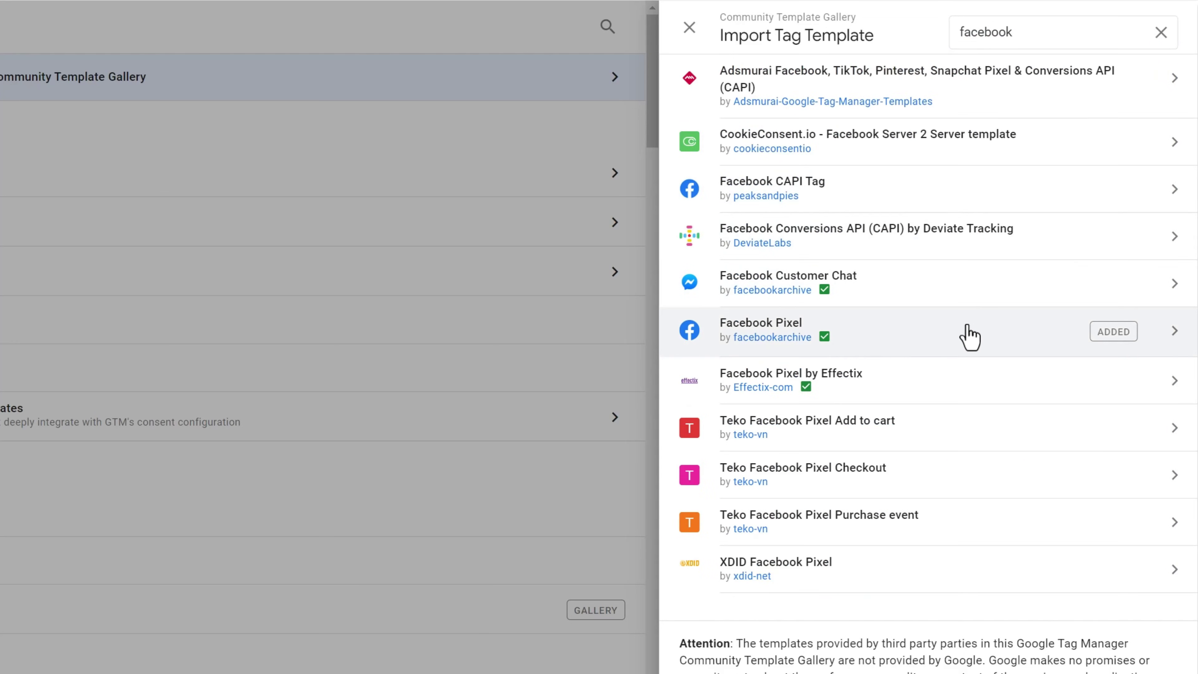
Step: Leave the tag type selection, enter the copied Facebook pixel ID with the PageView event, and save the Facebook Ads - Base Pixel tag
{"action": "left_click", "coordinate": [487, 346]}
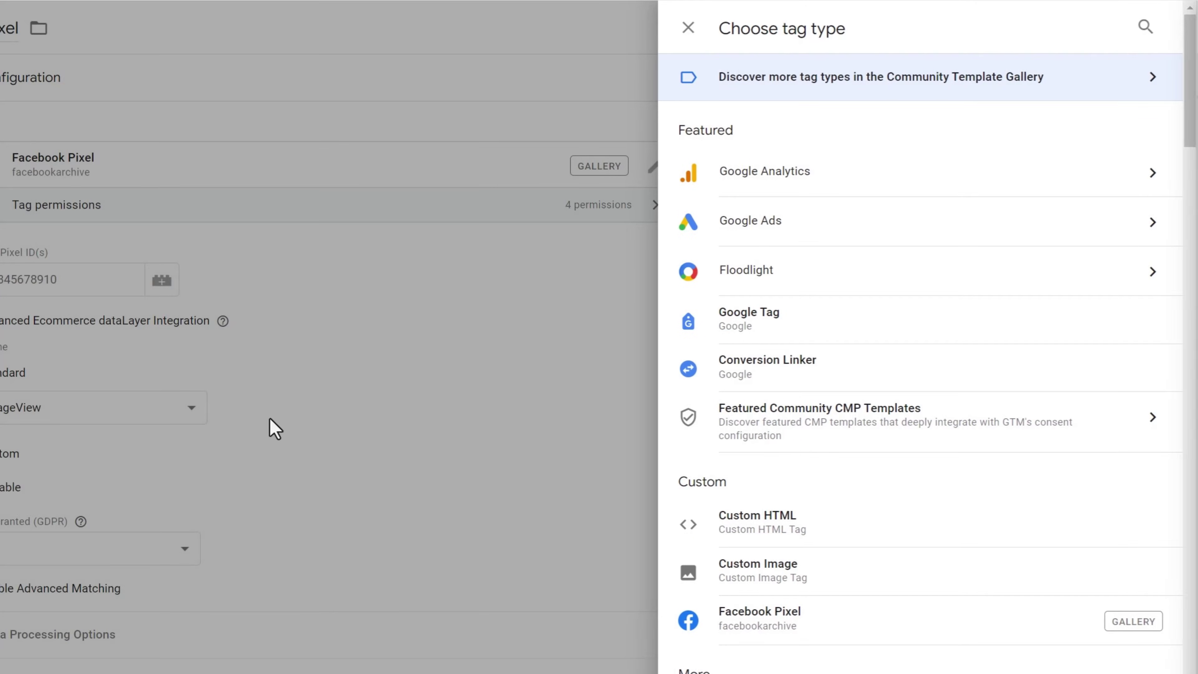
{"action": "left_click", "coordinate": [449, 283]}
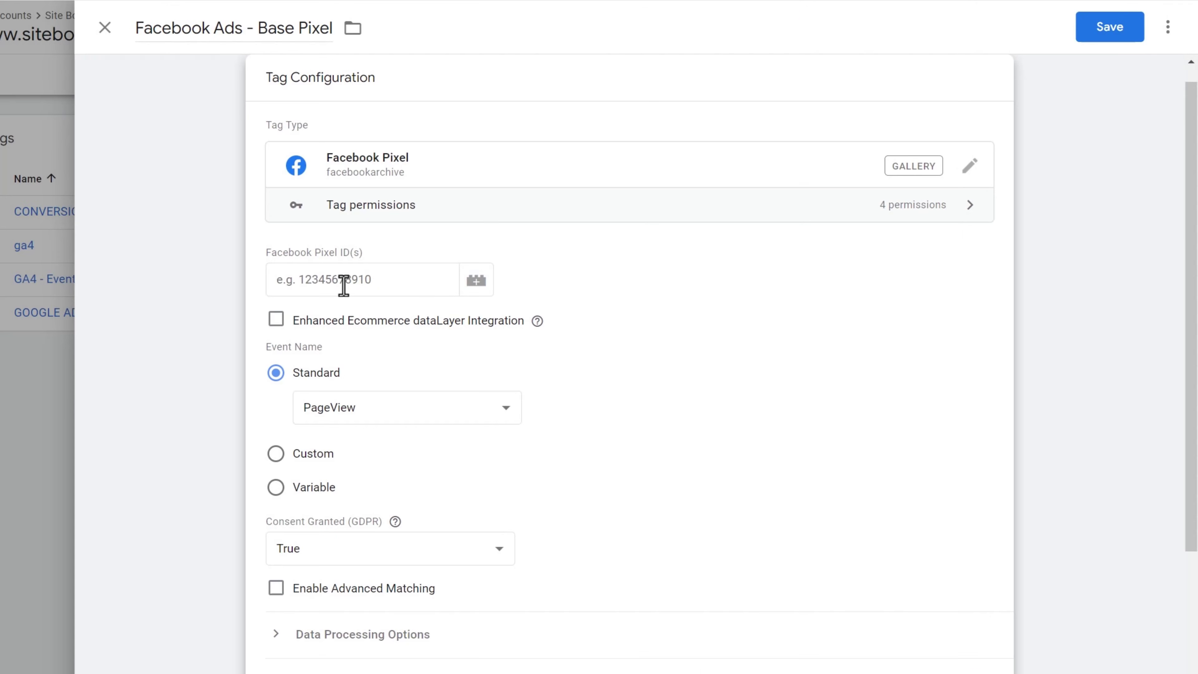
{"action": "left_click", "coordinate": [315, 280]}
{"action": "key", "text": "ctrl+v"}
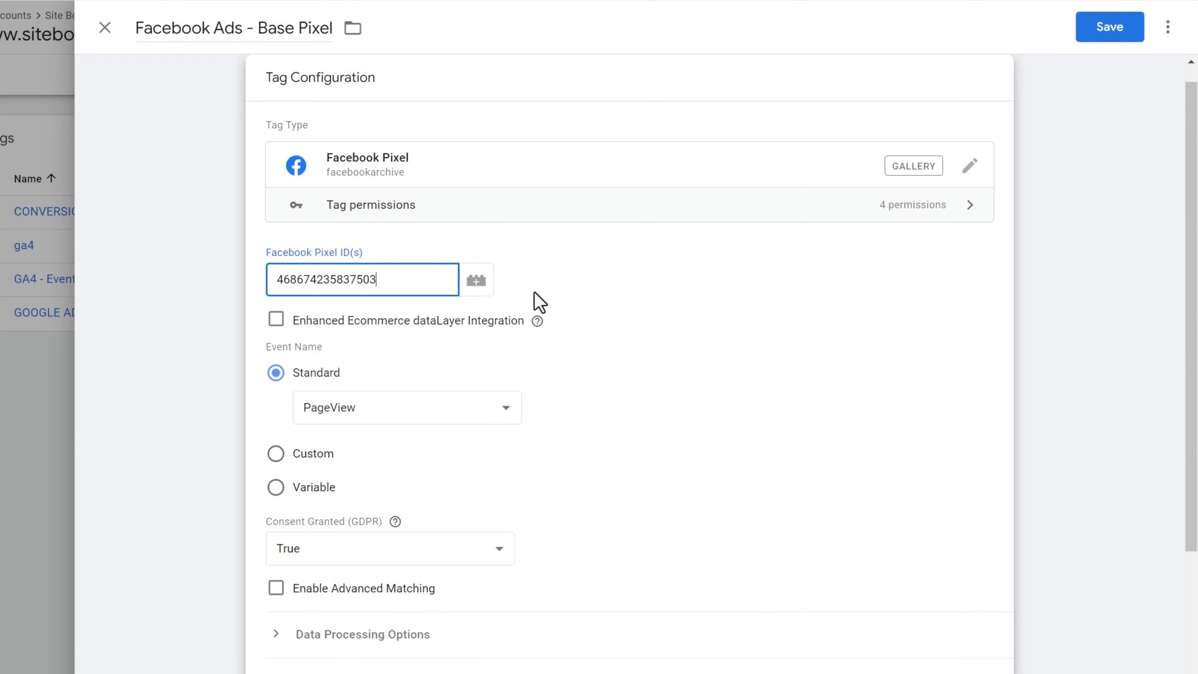
{"action": "scroll", "coordinate": [610, 407], "scroll_direction": "down", "scroll_amount": 2}
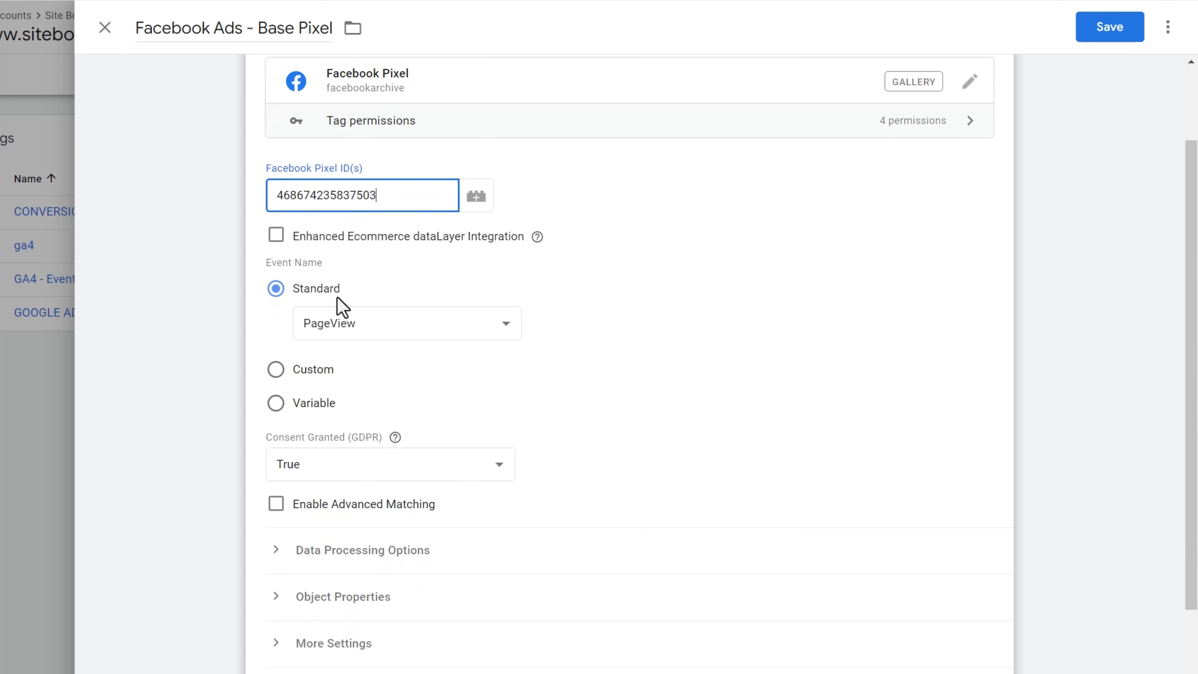
{"action": "scroll", "coordinate": [634, 481], "scroll_direction": "down", "scroll_amount": 3}
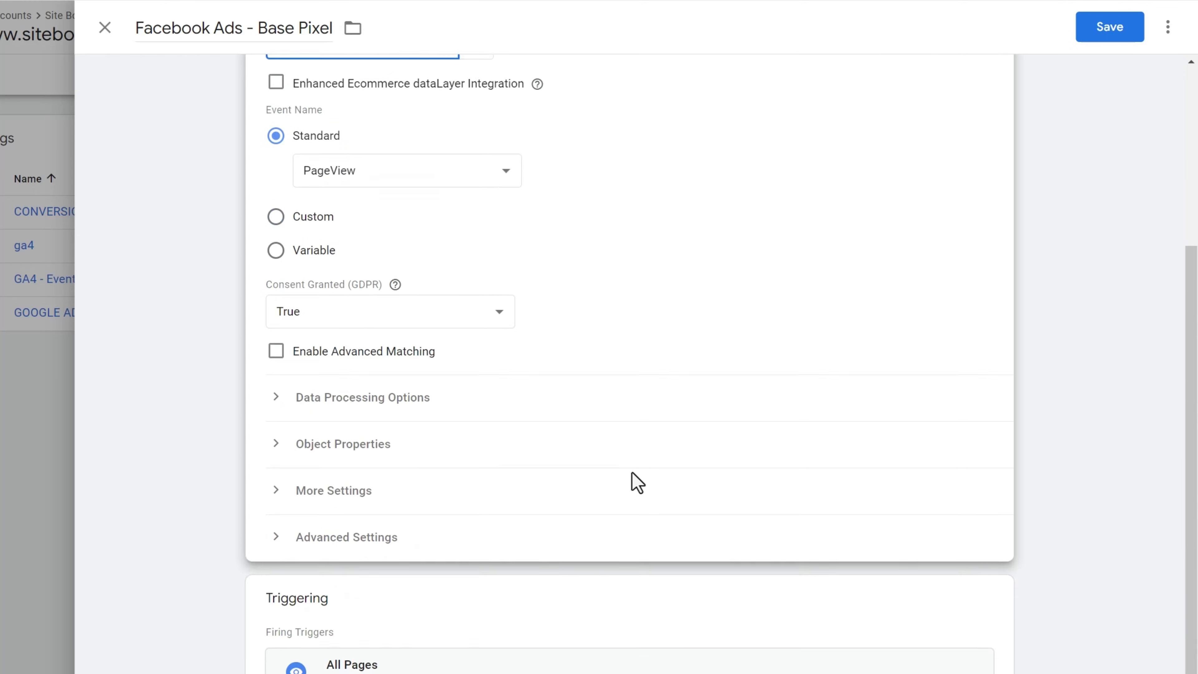
{"action": "scroll", "coordinate": [757, 278], "scroll_direction": "up", "scroll_amount": 5}
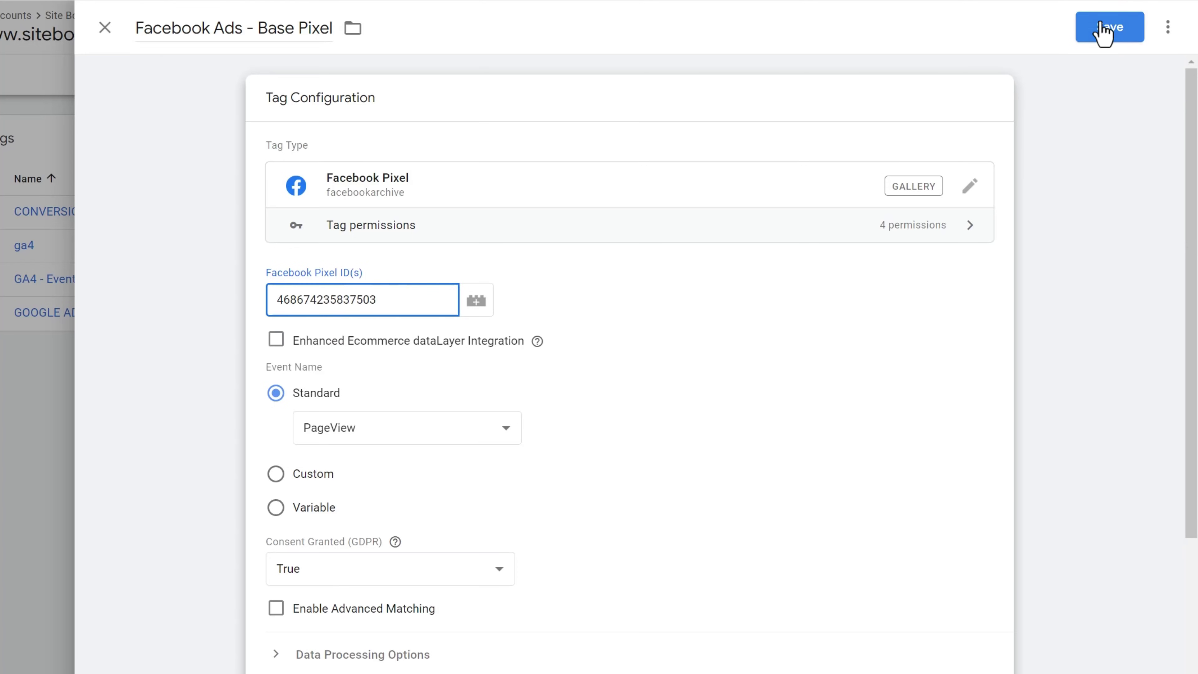
{"action": "left_click", "coordinate": [1103, 31]}
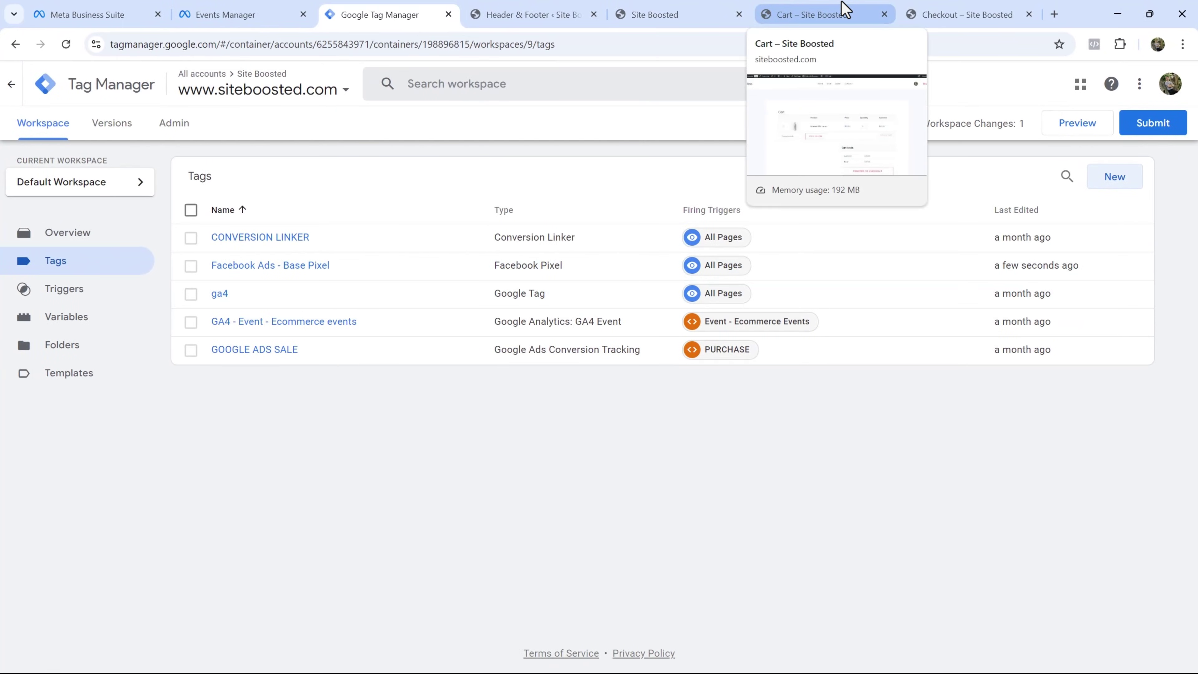
Step: Review the store's cart page and order-received page, and return to Google Tag Manager
{"action": "left_click", "coordinate": [845, 10]}
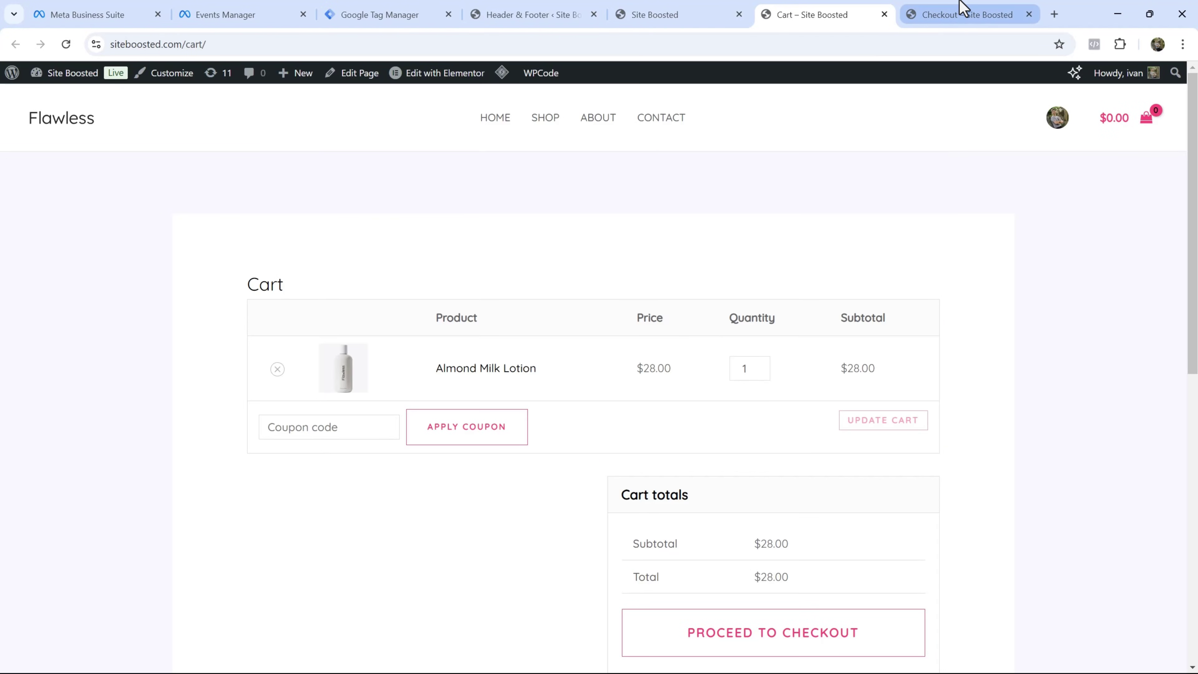
{"action": "left_click", "coordinate": [963, 11]}
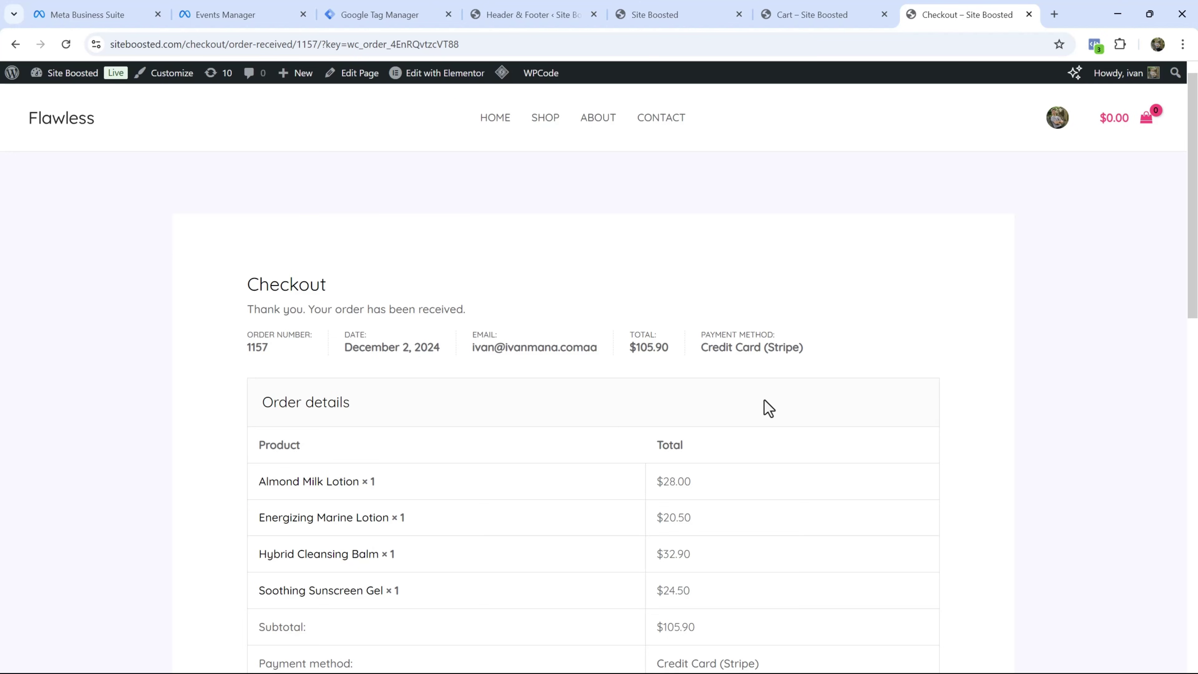
{"action": "scroll", "coordinate": [666, 595], "scroll_direction": "down", "scroll_amount": 3}
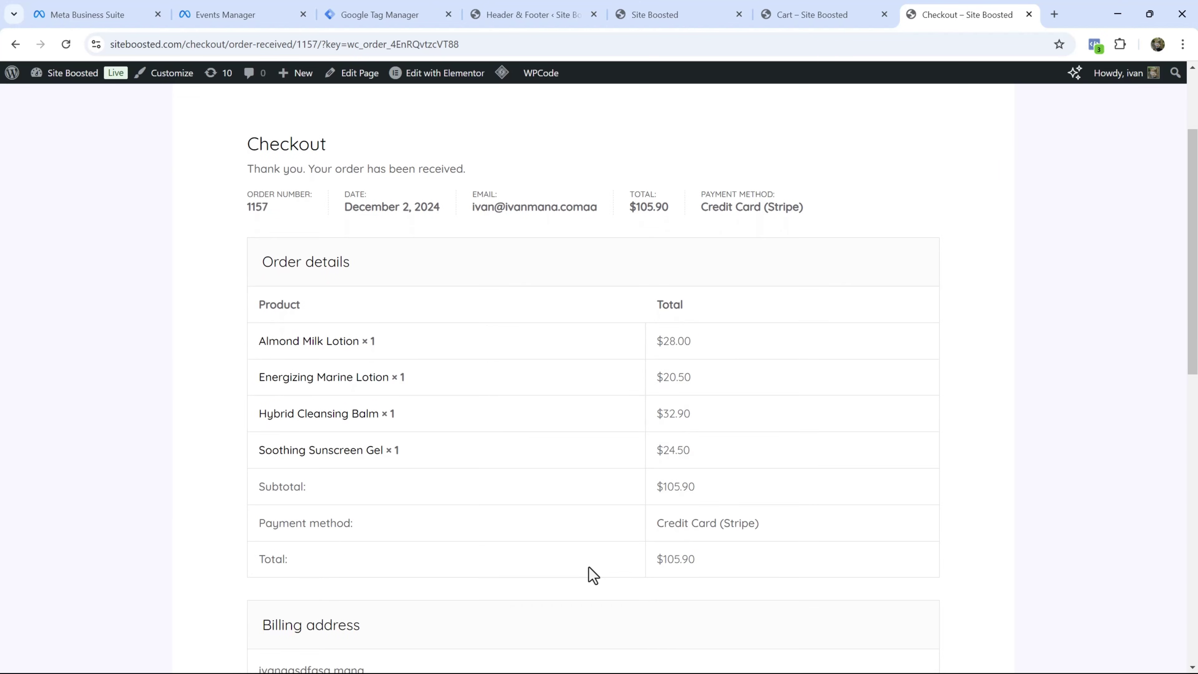
{"action": "scroll", "coordinate": [585, 542], "scroll_direction": "up", "scroll_amount": 3}
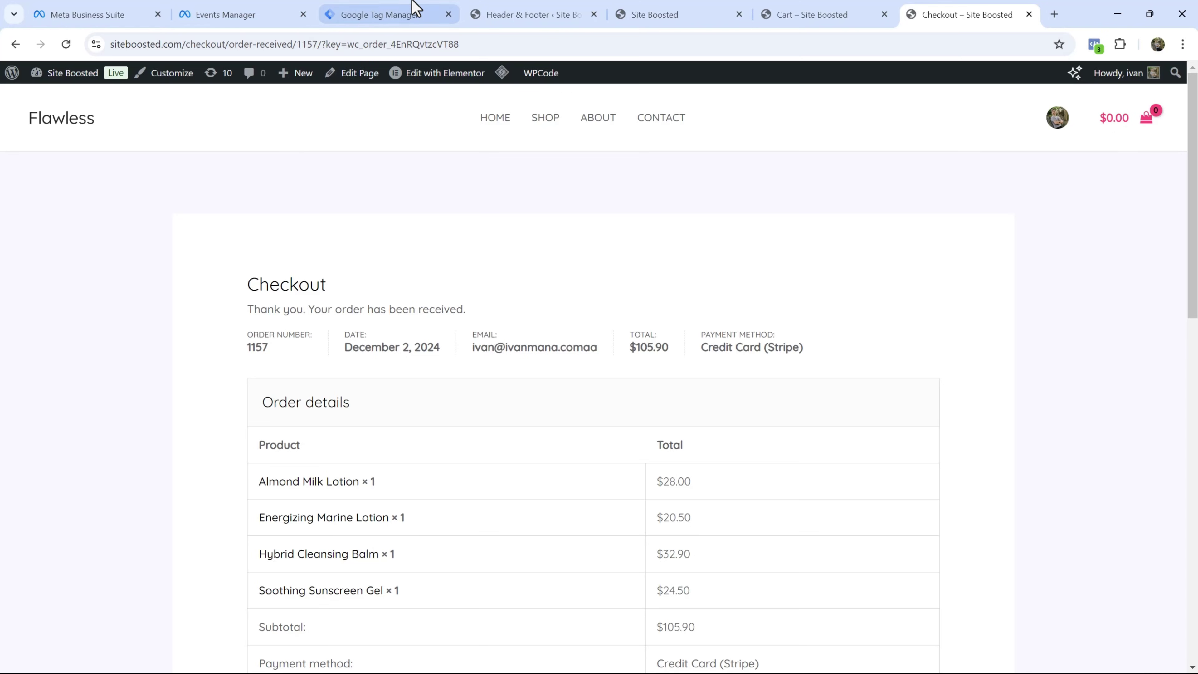
{"action": "left_click", "coordinate": [415, 11]}
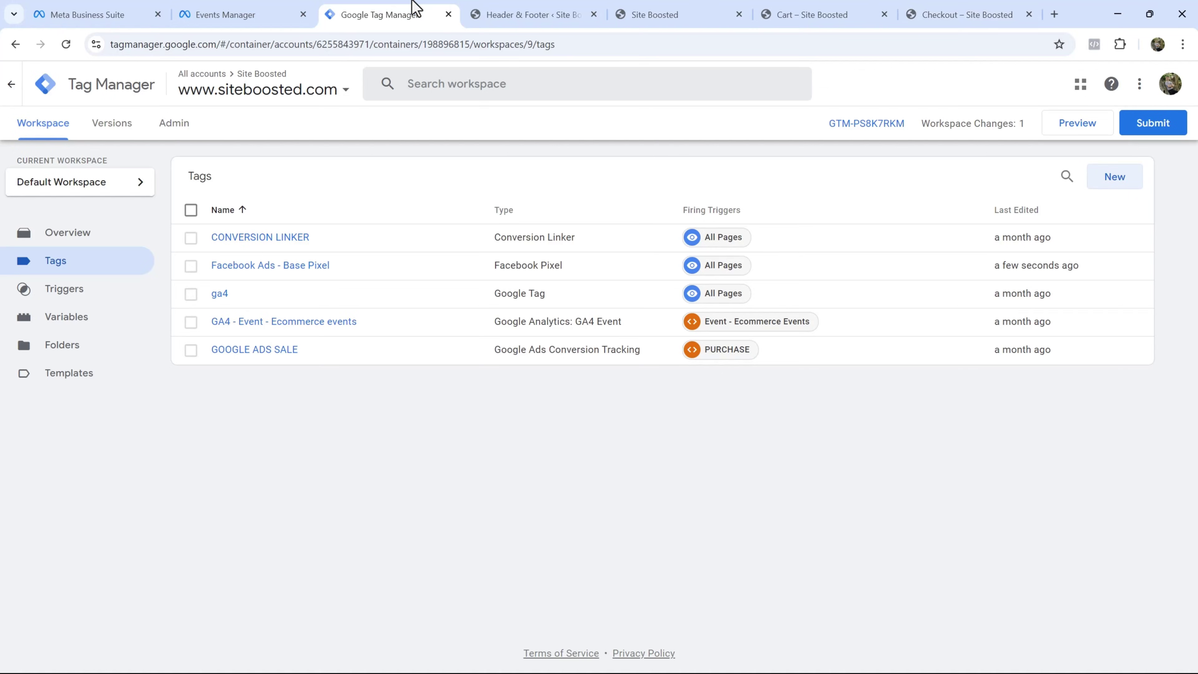
Step: Create a new tag named "Facebook Ads - Purchase" with the Facebook Pixel tag type by facebookarchive
{"action": "left_click", "coordinate": [1126, 187]}
{"action": "left_click", "coordinate": [312, 85]}
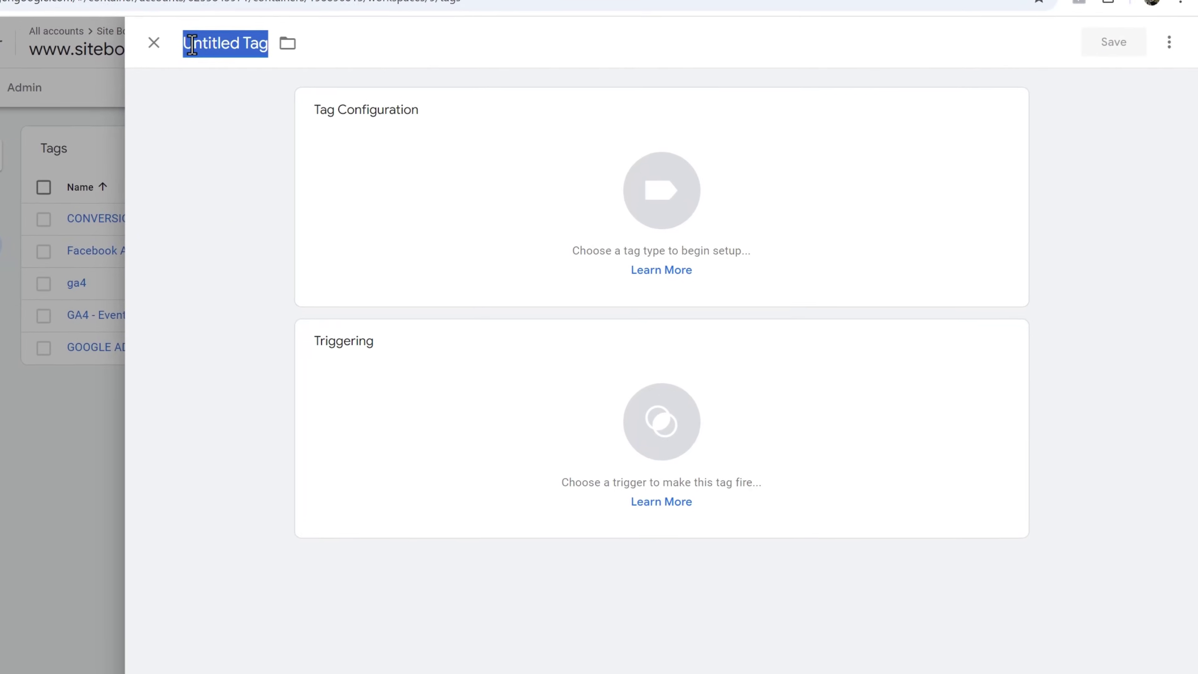
{"action": "type", "text": "Facebook Ads - Purchase"}
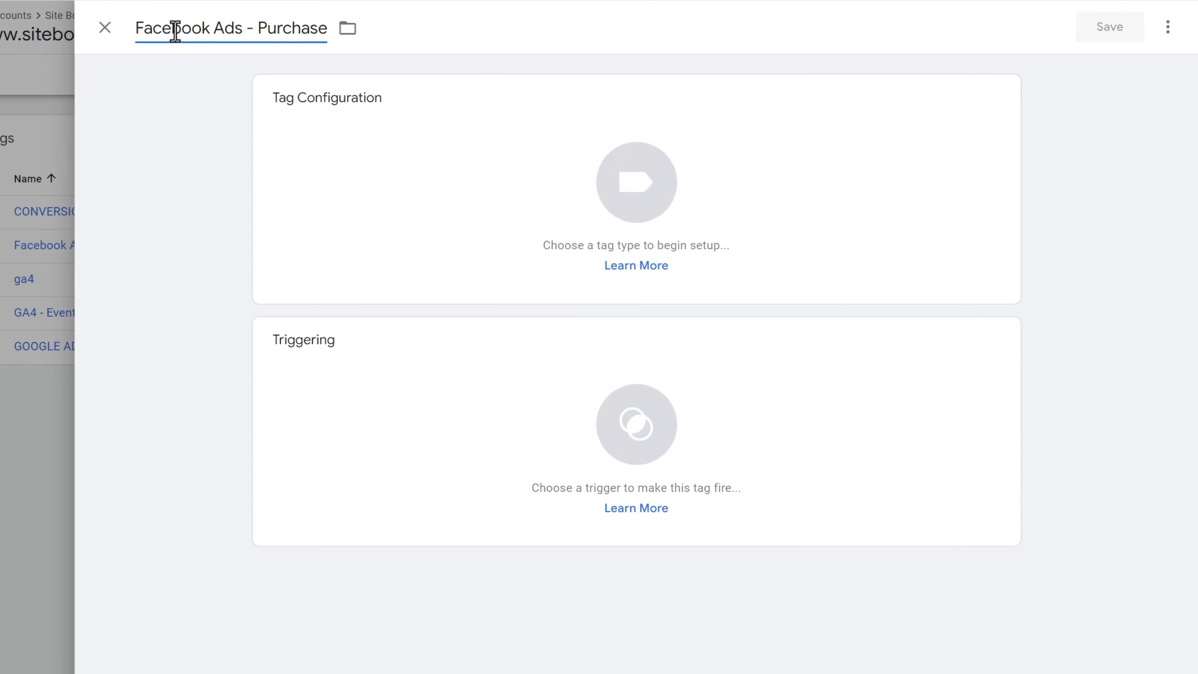
{"action": "left_click", "coordinate": [466, 126]}
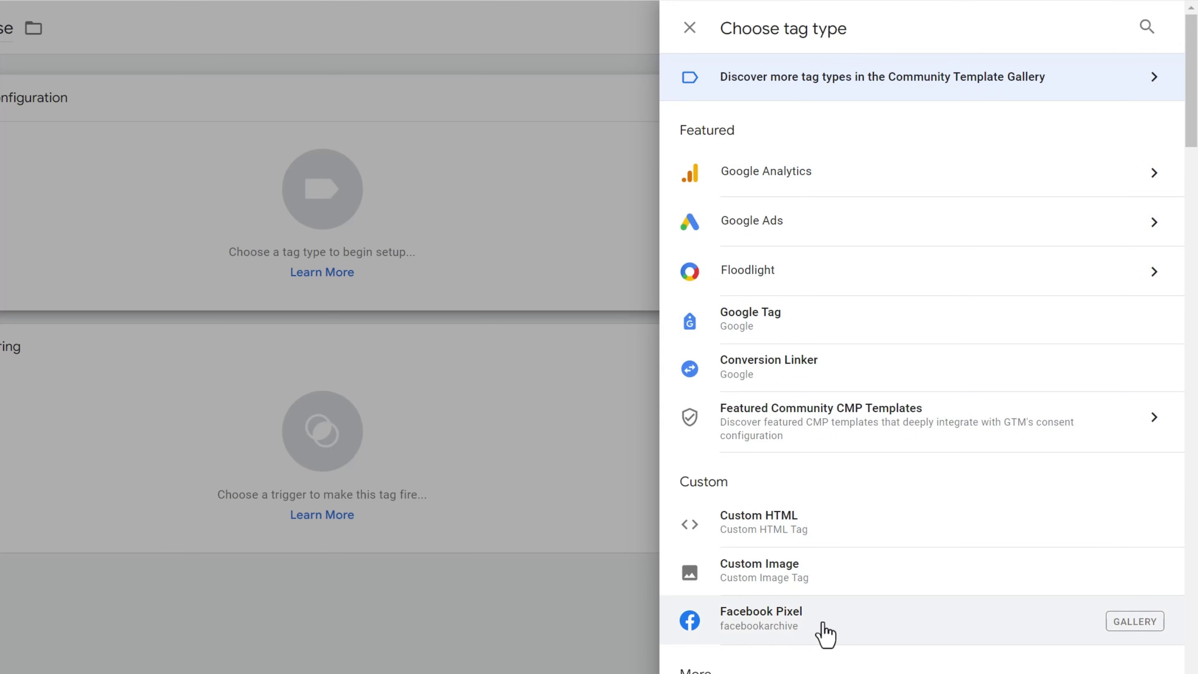
{"action": "left_click", "coordinate": [825, 632]}
Step: Enter the copied Facebook pixel ID and set the tag's standard event to Purchase
{"action": "left_click", "coordinate": [341, 284]}
{"action": "key", "text": "ctrl+v"}
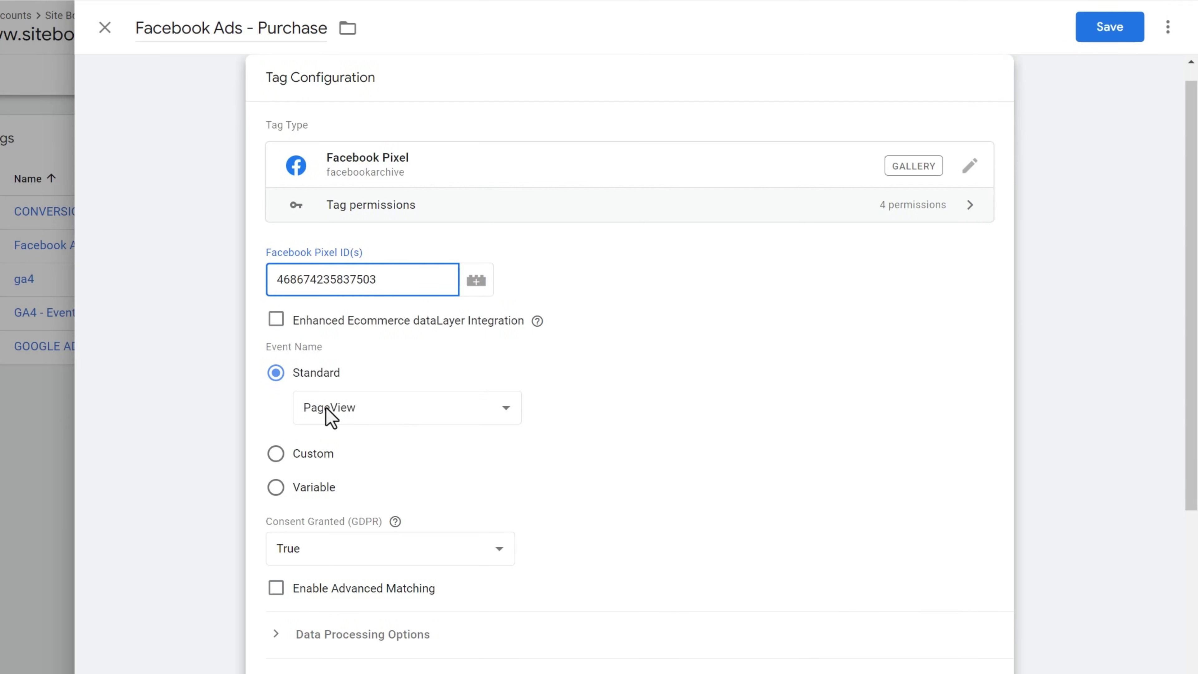
{"action": "scroll", "coordinate": [330, 418], "scroll_direction": "down", "scroll_amount": 2}
{"action": "left_click", "coordinate": [349, 326]}
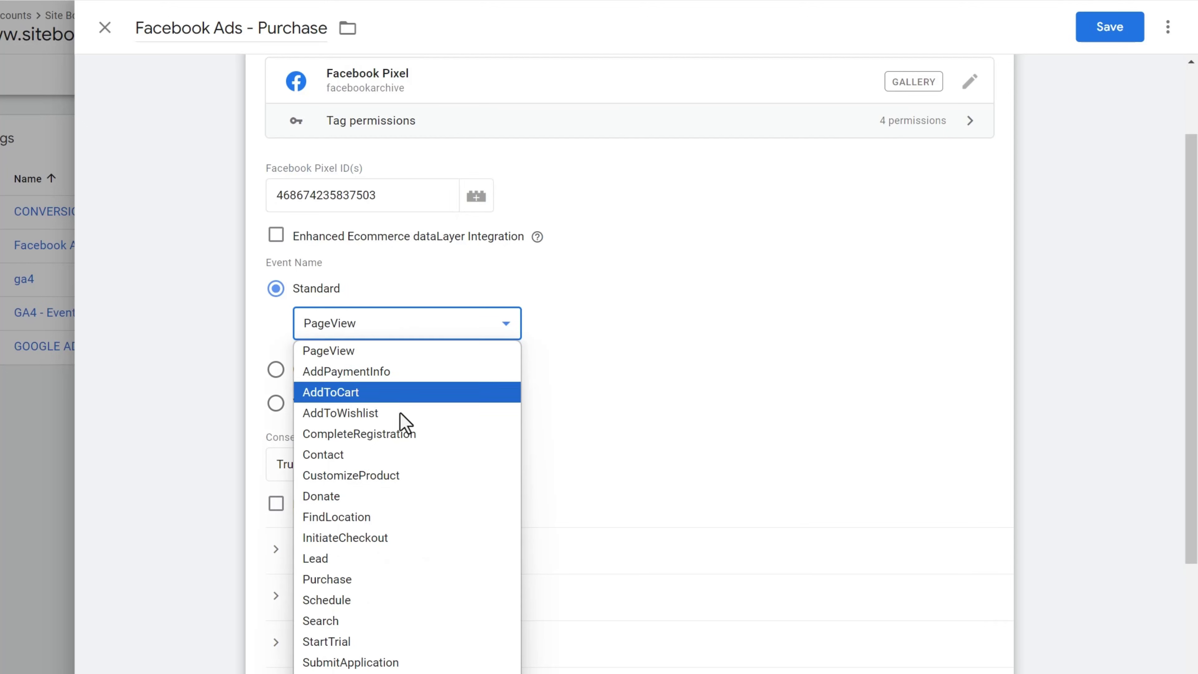
{"action": "left_click", "coordinate": [341, 581]}
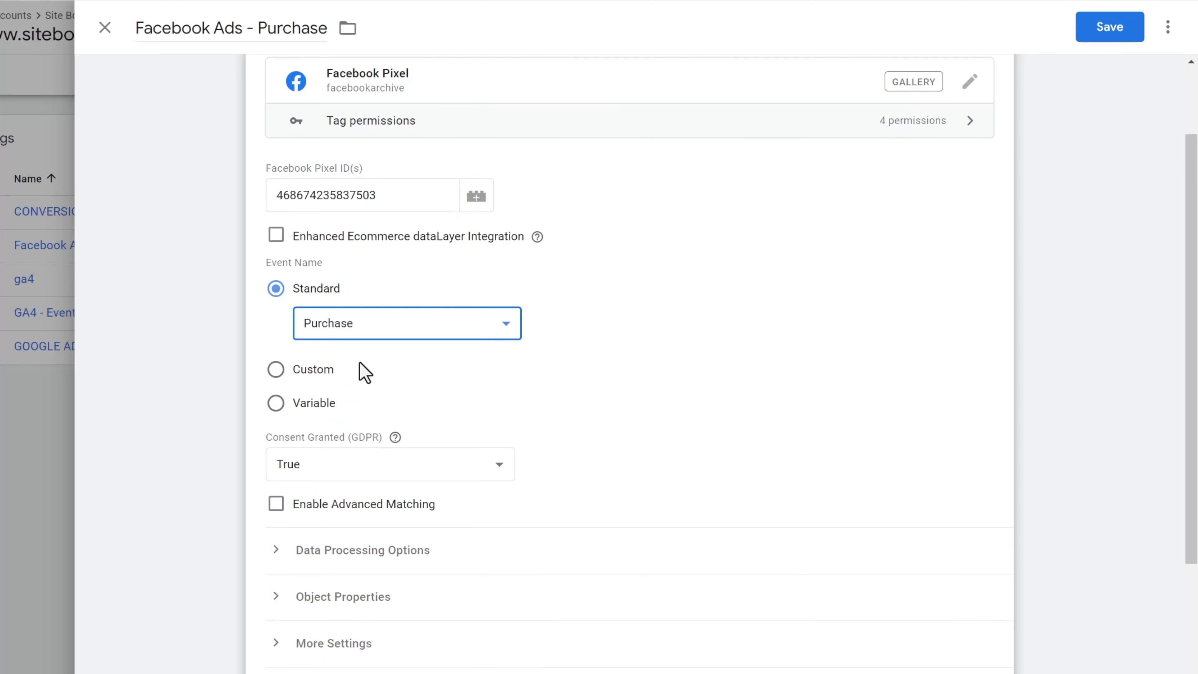
Step: Try a custom event named PhoneCall for the tag and switch back to the standard event
{"action": "left_click", "coordinate": [343, 331]}
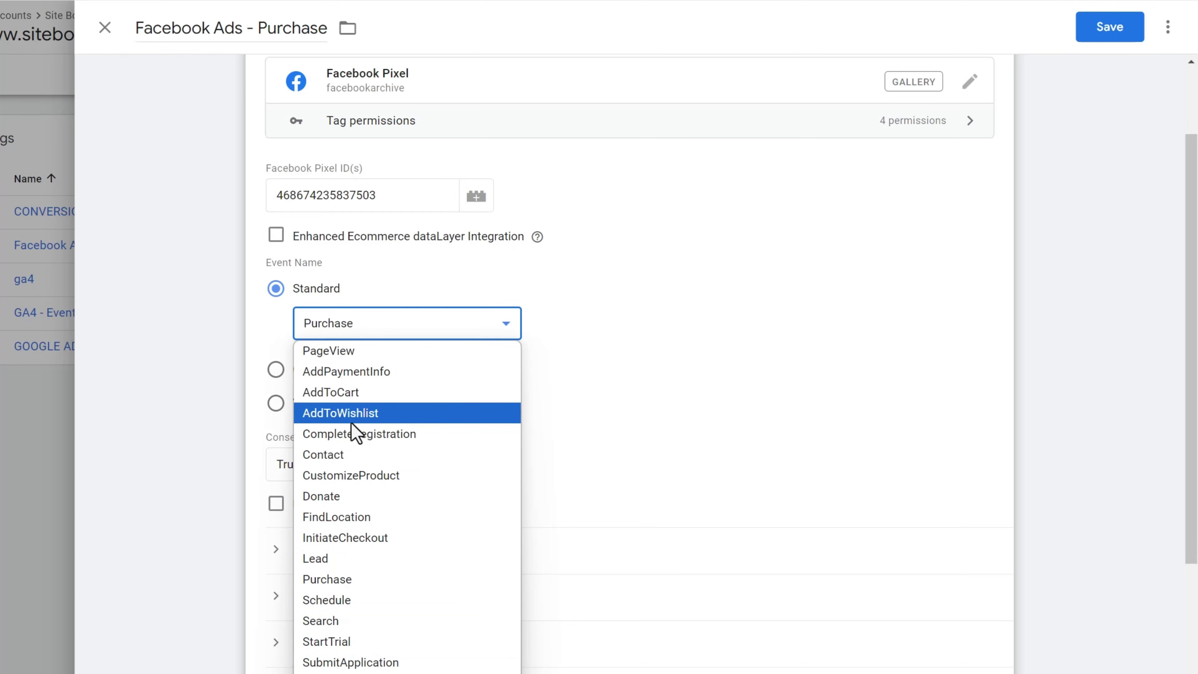
{"action": "left_click", "coordinate": [262, 340]}
{"action": "left_click", "coordinate": [278, 369]}
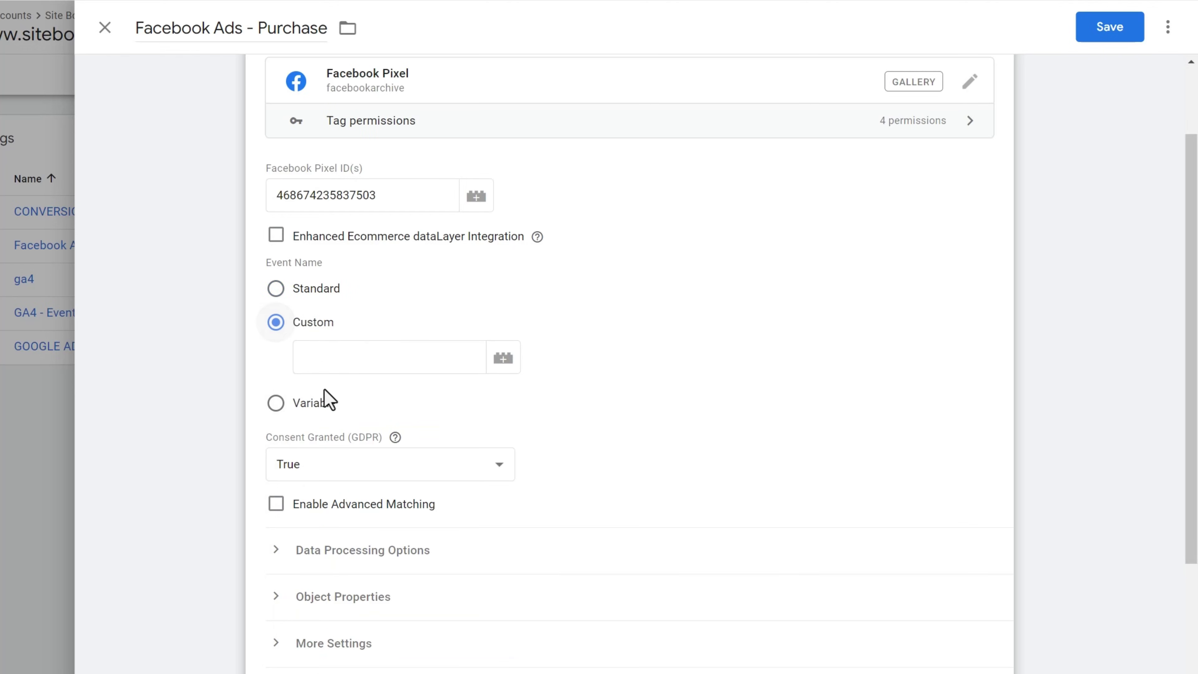
{"action": "left_click", "coordinate": [383, 349]}
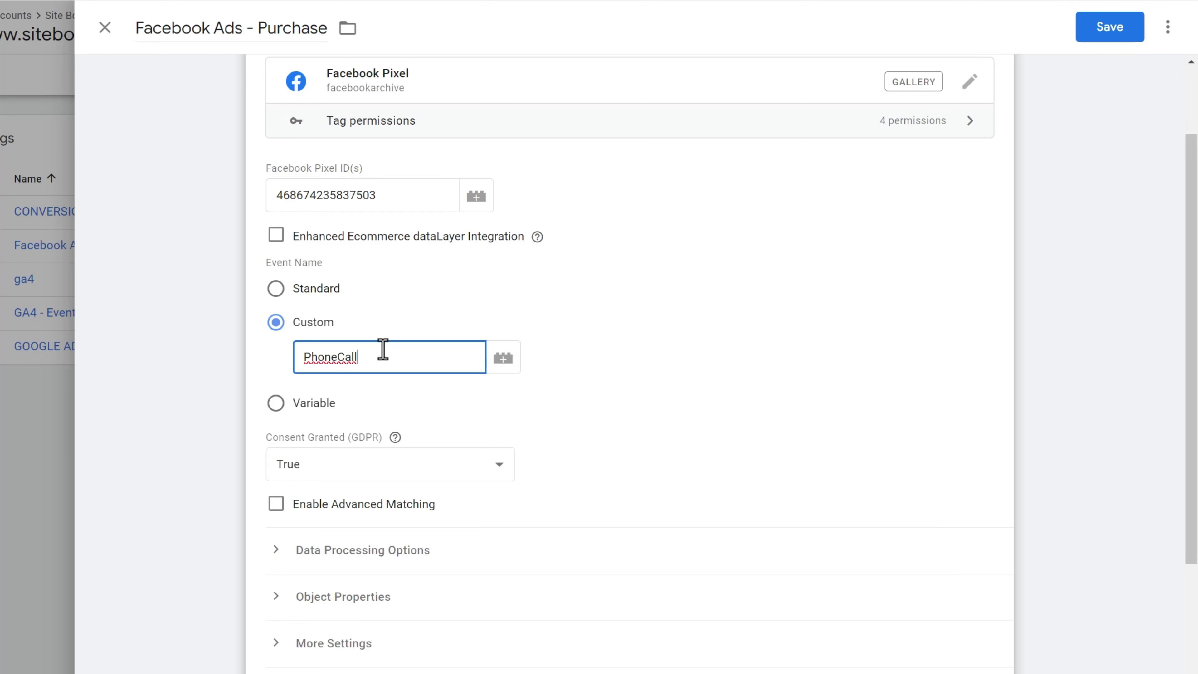
{"action": "left_click", "coordinate": [278, 288]}
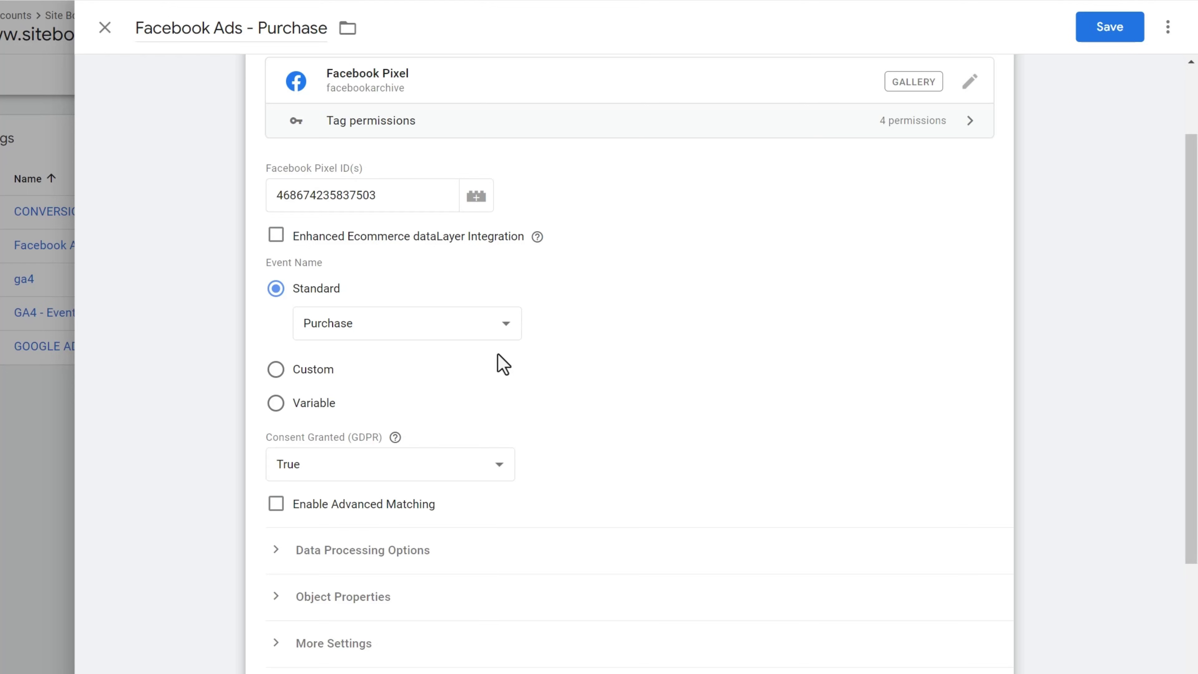
Step: Add two object properties named value and currency to the purchase tag
{"action": "scroll", "coordinate": [499, 359], "scroll_direction": "down", "scroll_amount": 3}
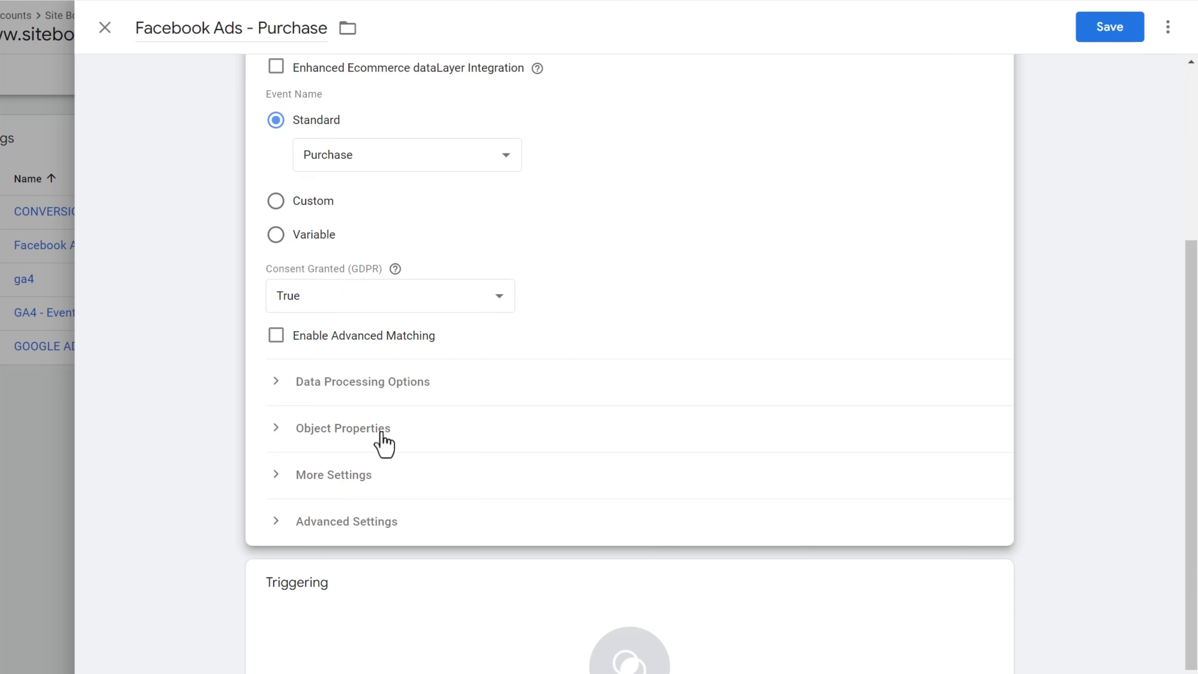
{"action": "left_click", "coordinate": [345, 434]}
{"action": "scroll", "coordinate": [566, 446], "scroll_direction": "down", "scroll_amount": 2}
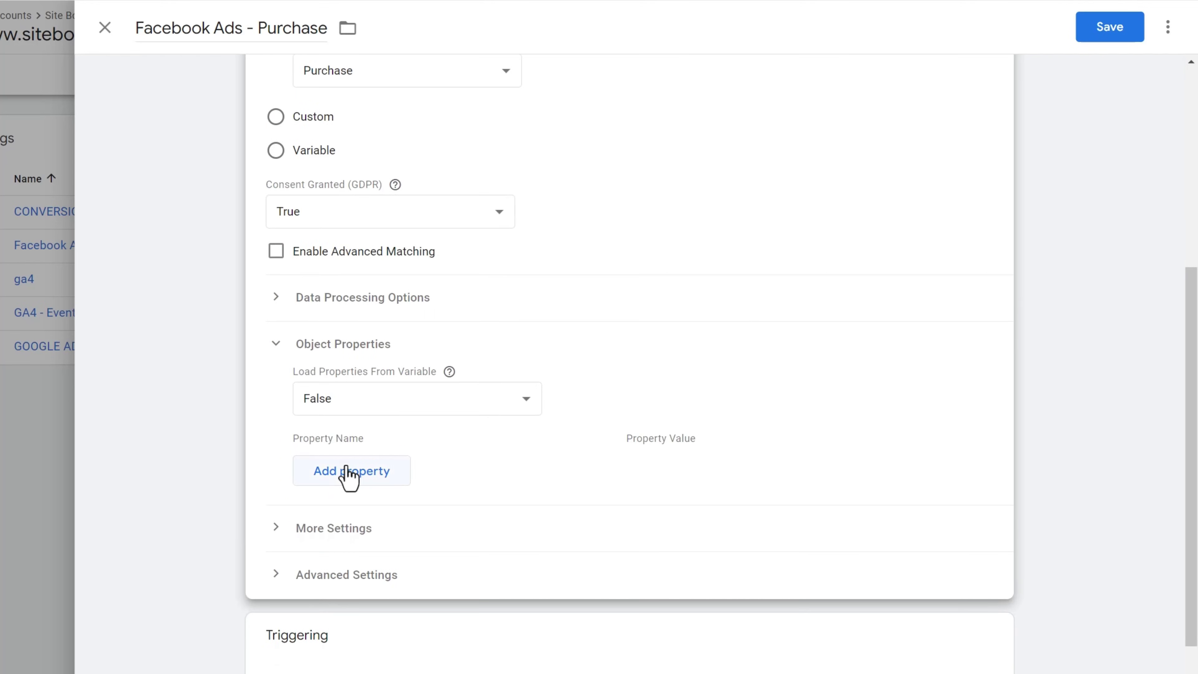
{"action": "left_click", "coordinate": [343, 477]}
{"action": "left_click", "coordinate": [385, 464]}
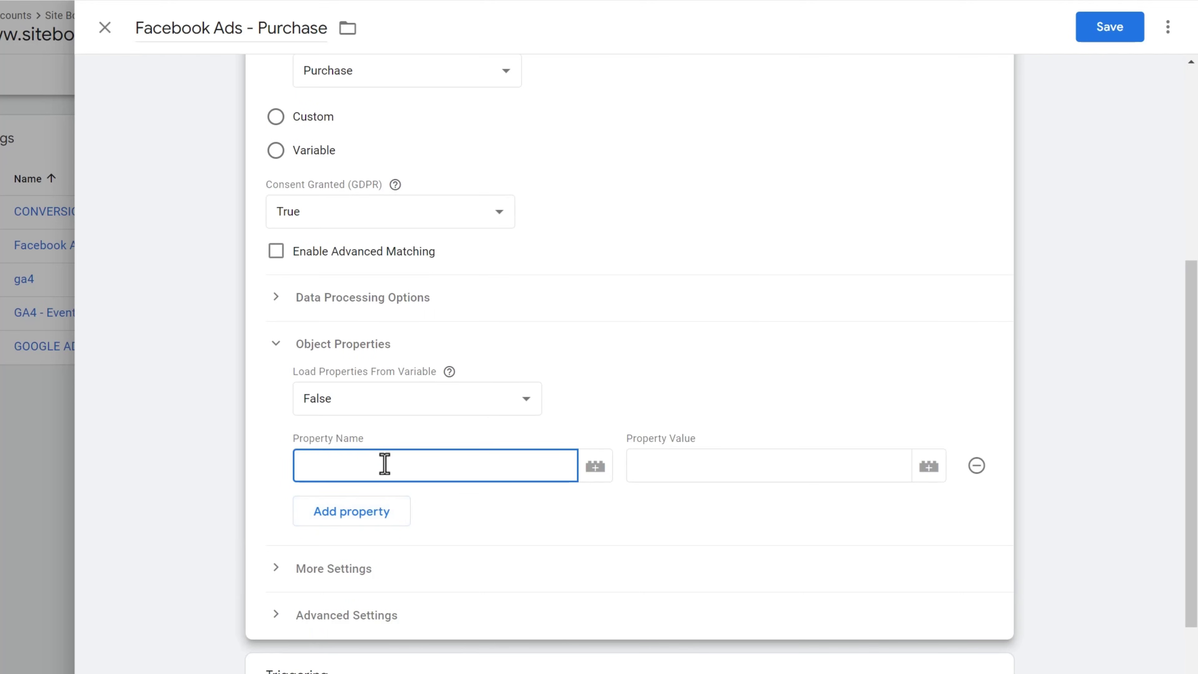
{"action": "left_click", "coordinate": [369, 520]}
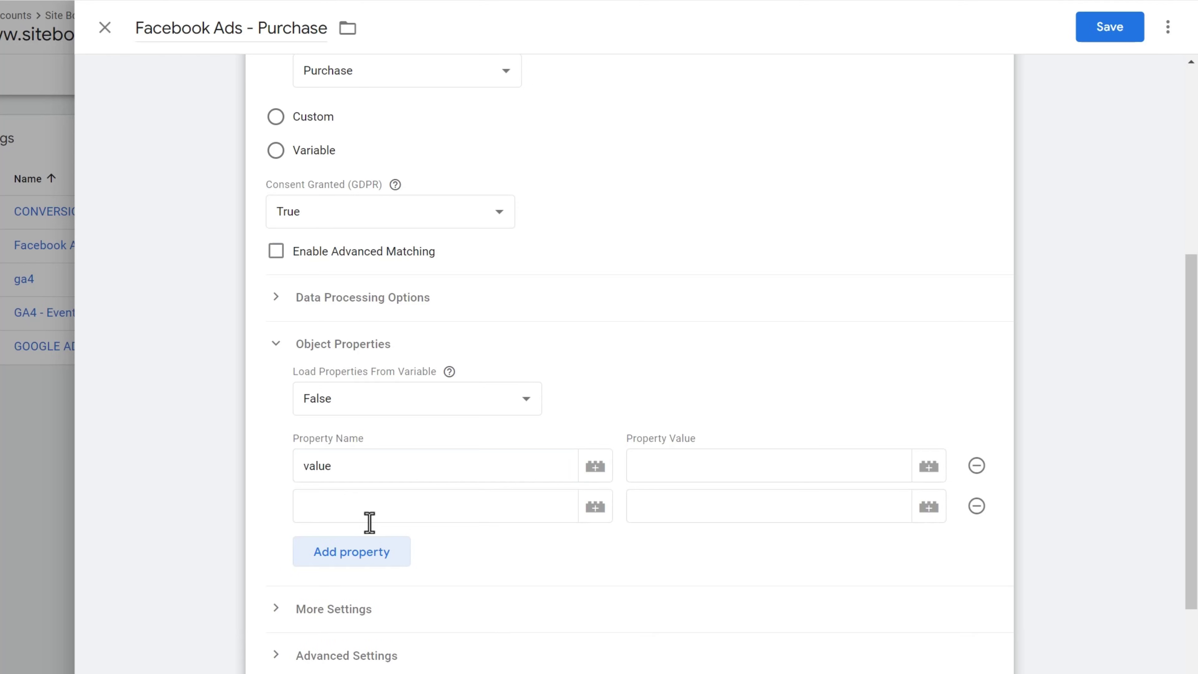
{"action": "left_click", "coordinate": [345, 512]}
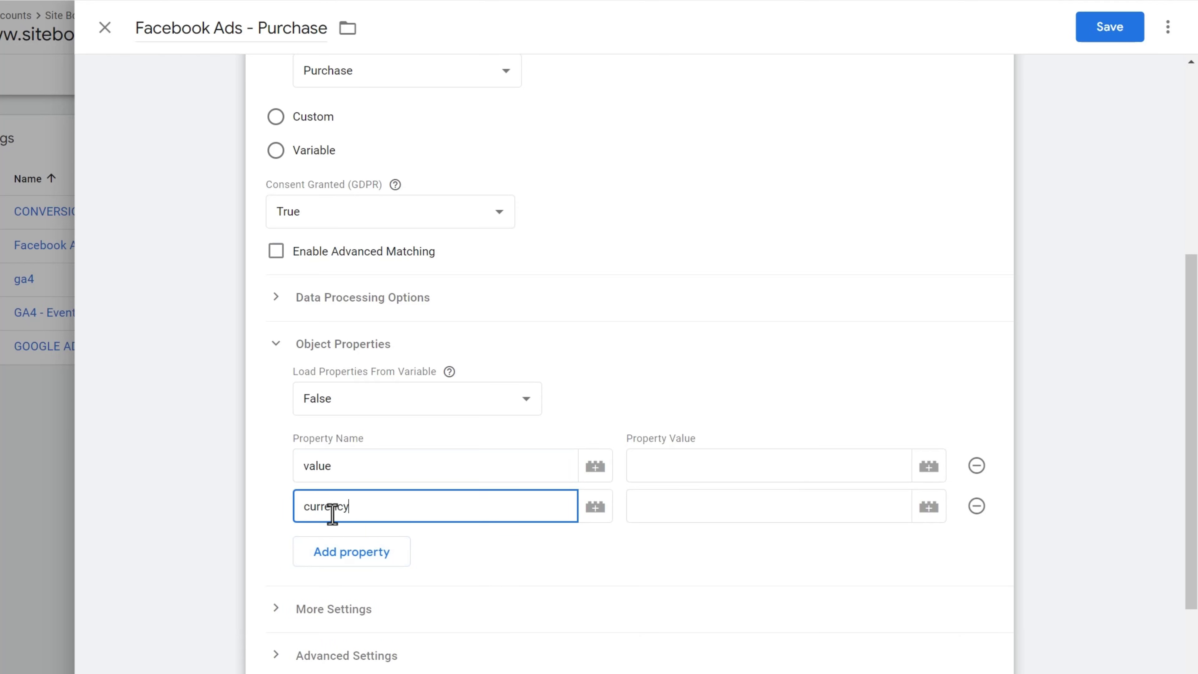
Step: Assign the Ecommerce Value variable to the value property and the Ecommerce Currency variable to the currency property
{"action": "left_click", "coordinate": [673, 456]}
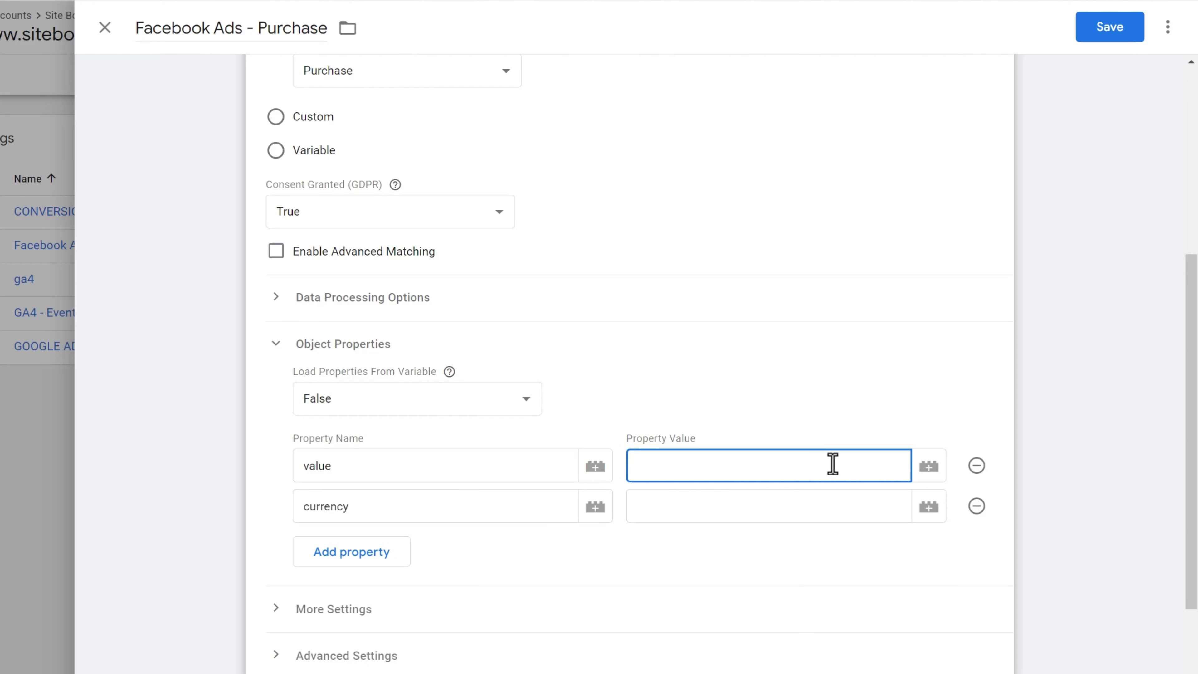
{"action": "left_click", "coordinate": [926, 479]}
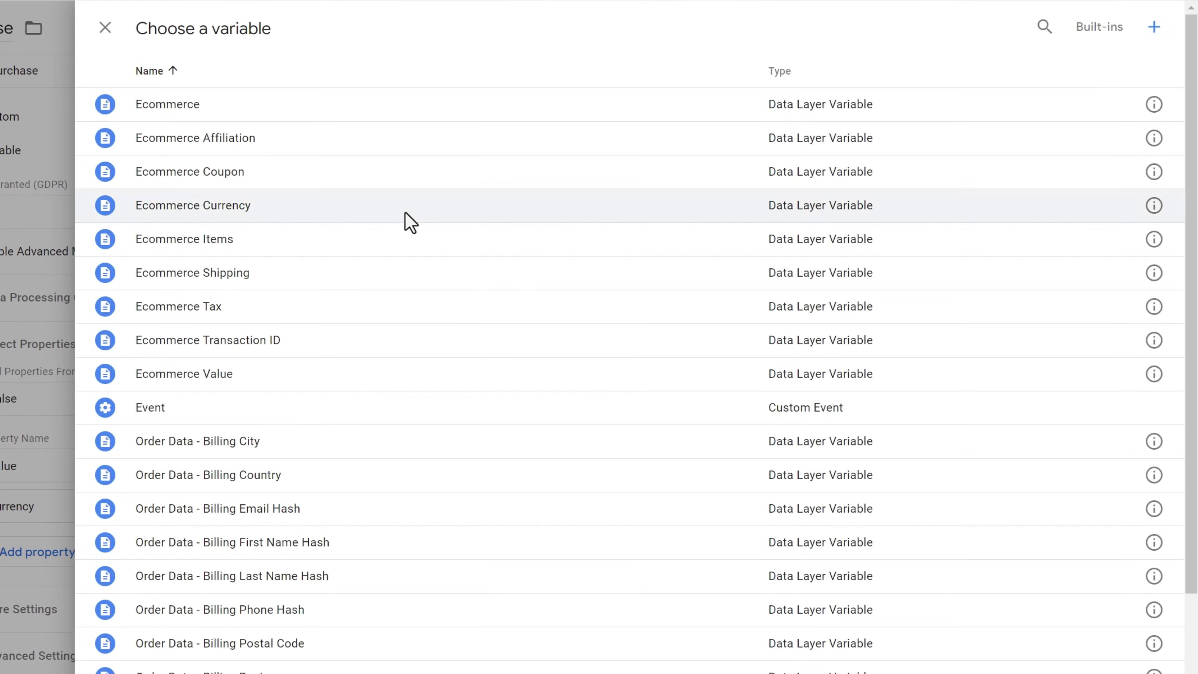
{"action": "left_click", "coordinate": [249, 383]}
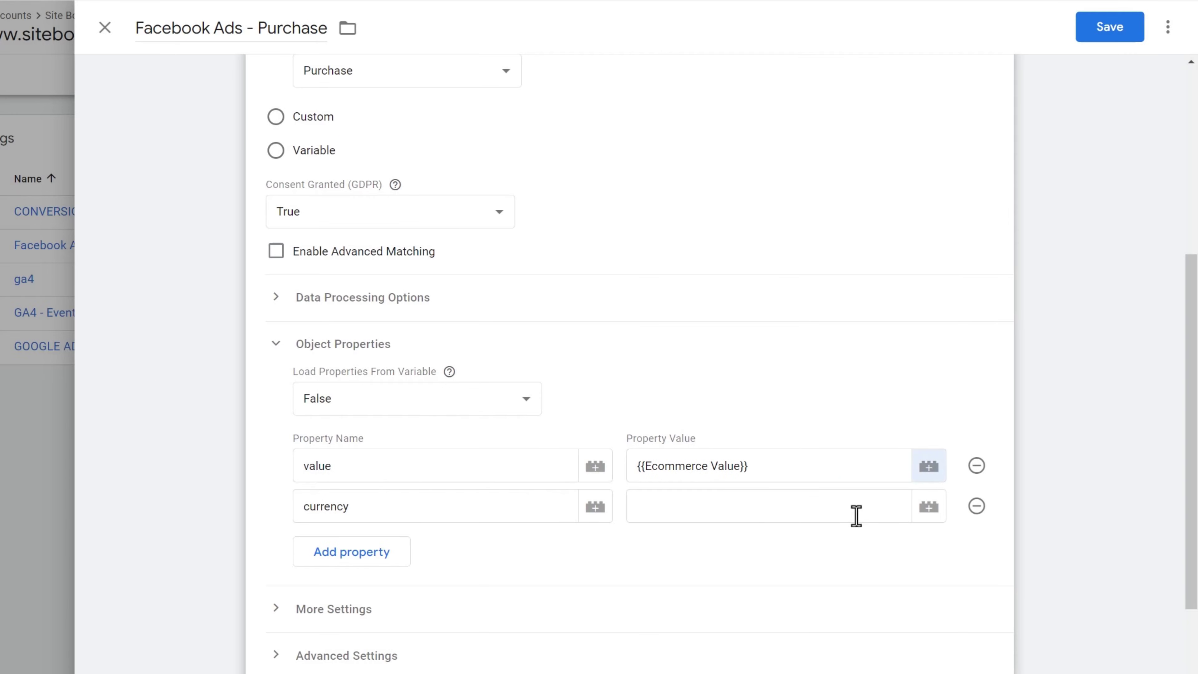
{"action": "left_click", "coordinate": [928, 507]}
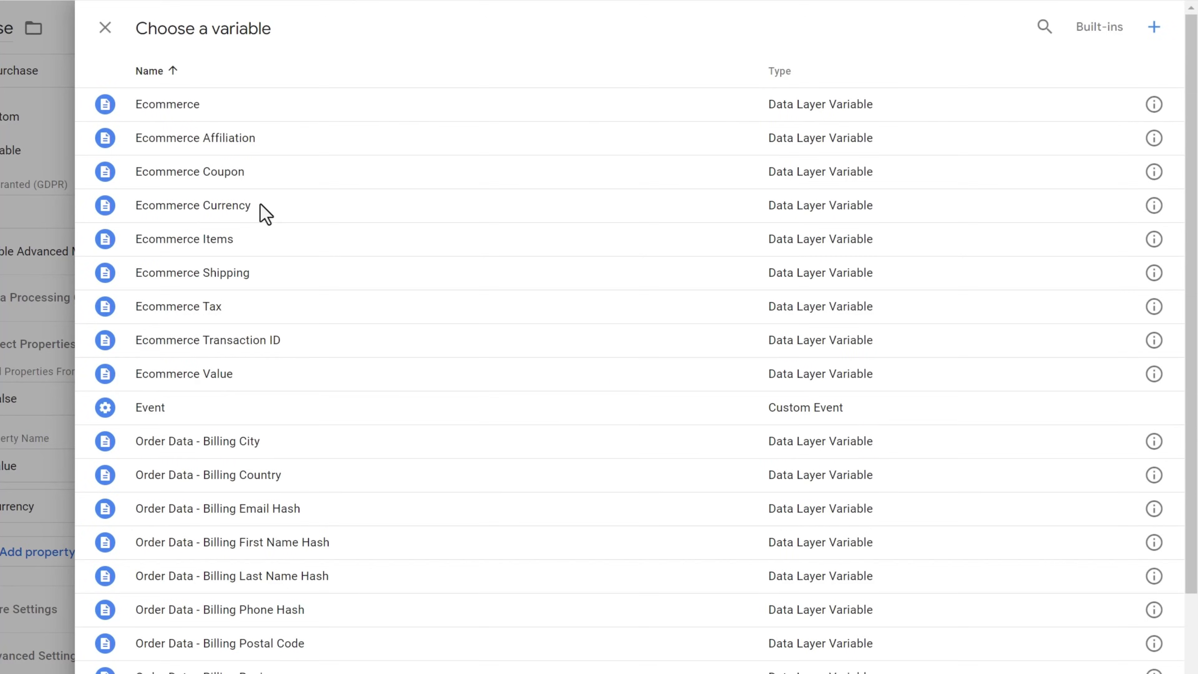
{"action": "left_click", "coordinate": [260, 206]}
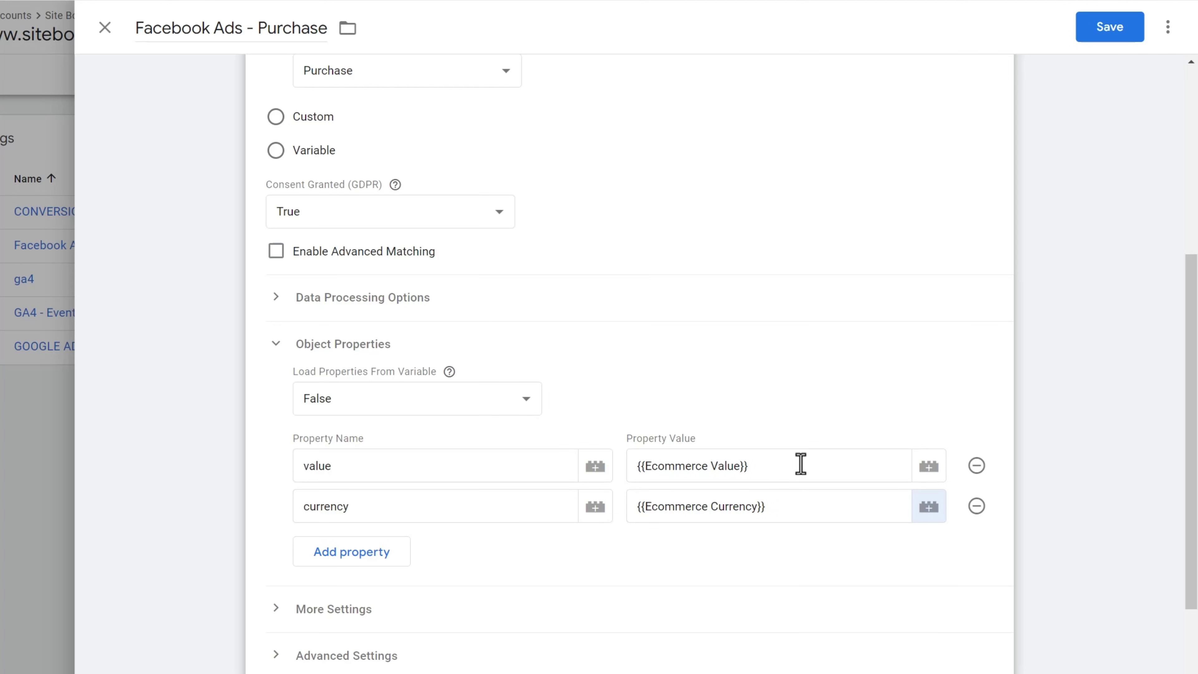
Step: Replace the property variables with fixed values: 100 for value and USD for currency
{"action": "left_click_drag", "start_coordinate": [801, 464], "coordinate": [605, 461]}
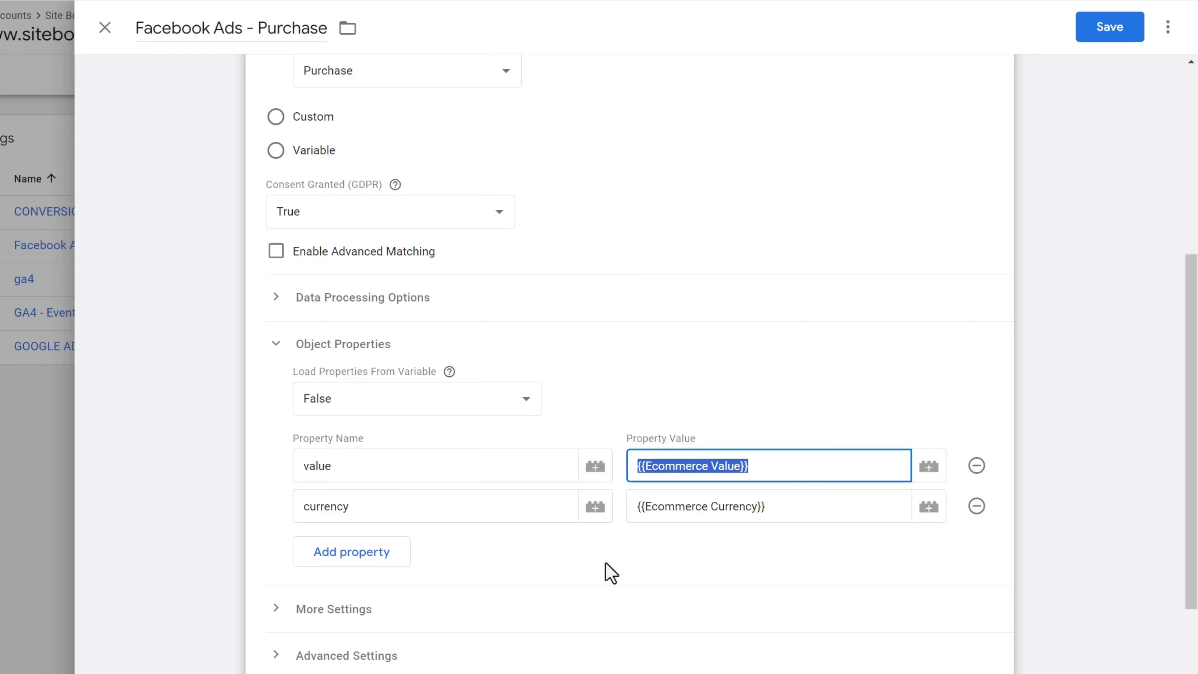
{"action": "type", "text": "100"}
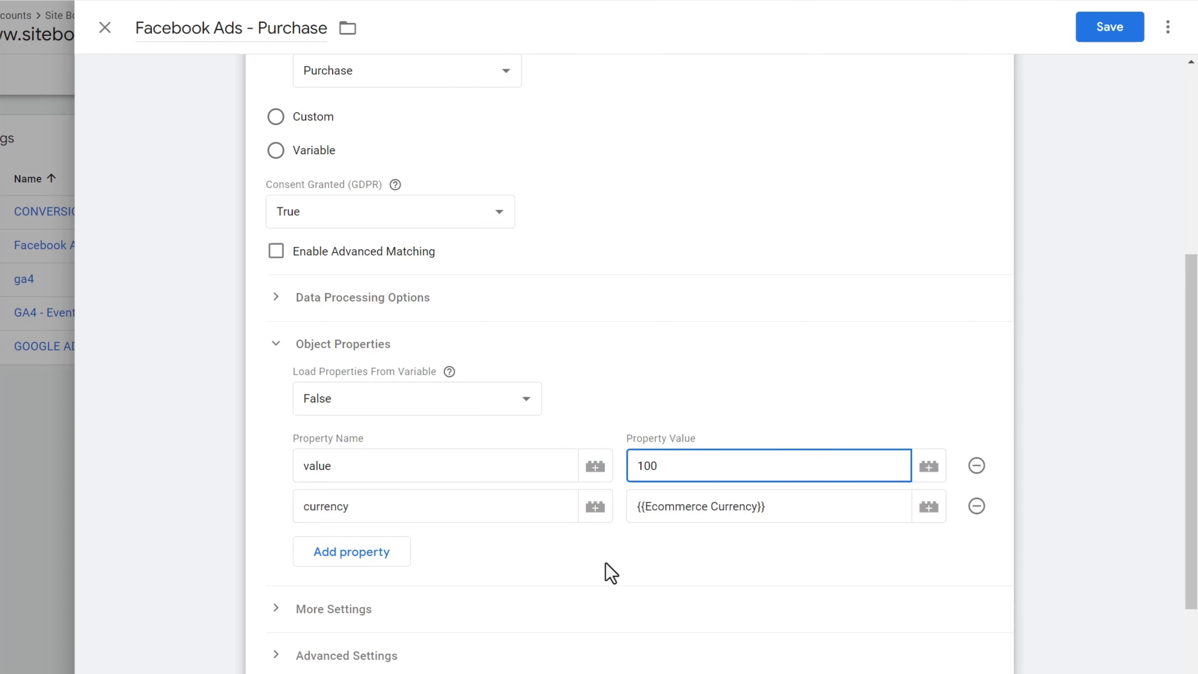
{"action": "left_click_drag", "start_coordinate": [802, 505], "coordinate": [561, 512]}
{"action": "type", "text": "USD"}
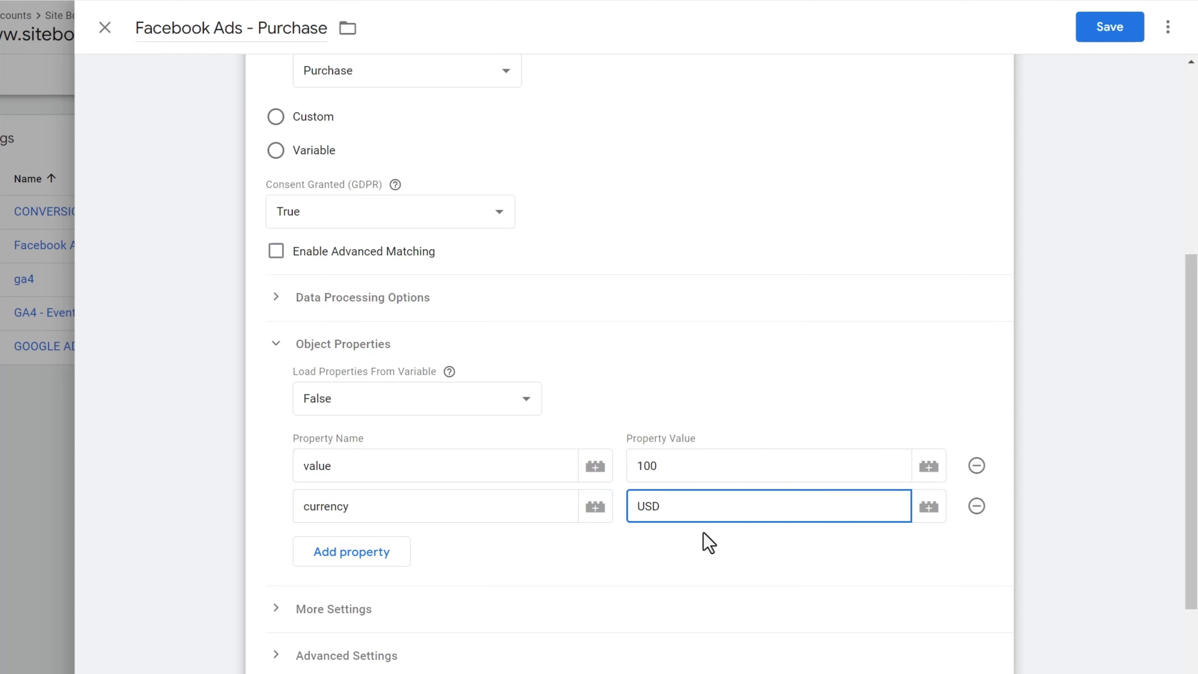
Step: Create a new trigger for the Facebook Ads - Purchase tag and name it Purchase
{"action": "scroll", "coordinate": [708, 543], "scroll_direction": "down", "scroll_amount": 4}
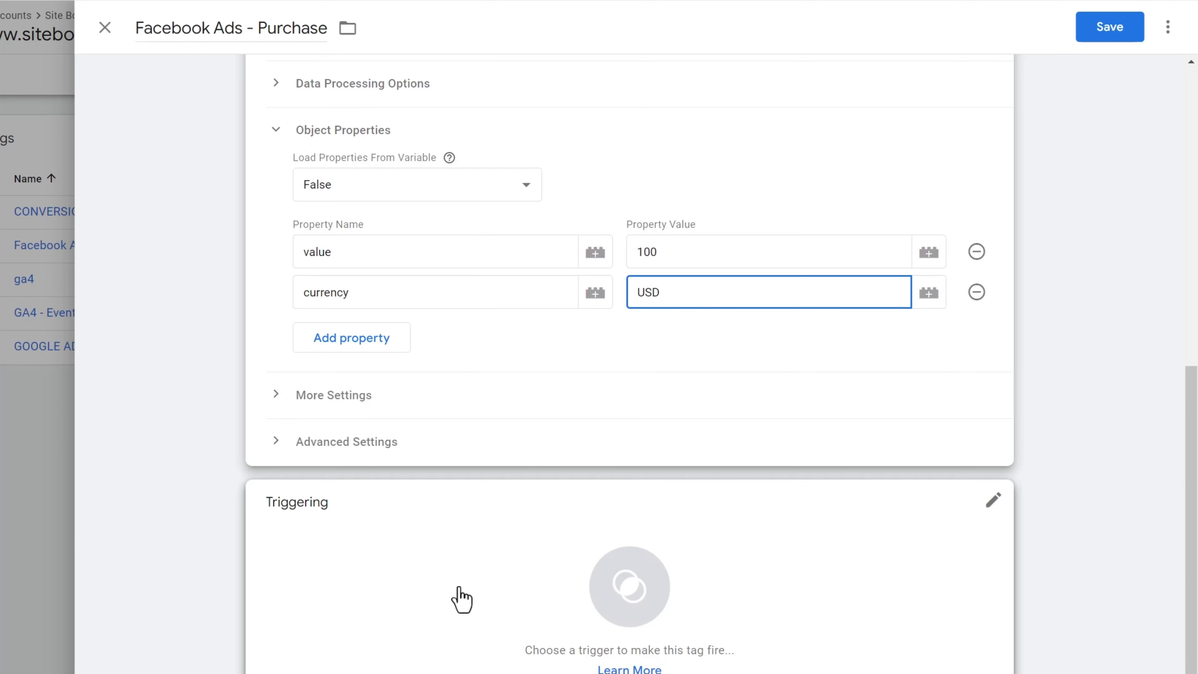
{"action": "left_click", "coordinate": [462, 599]}
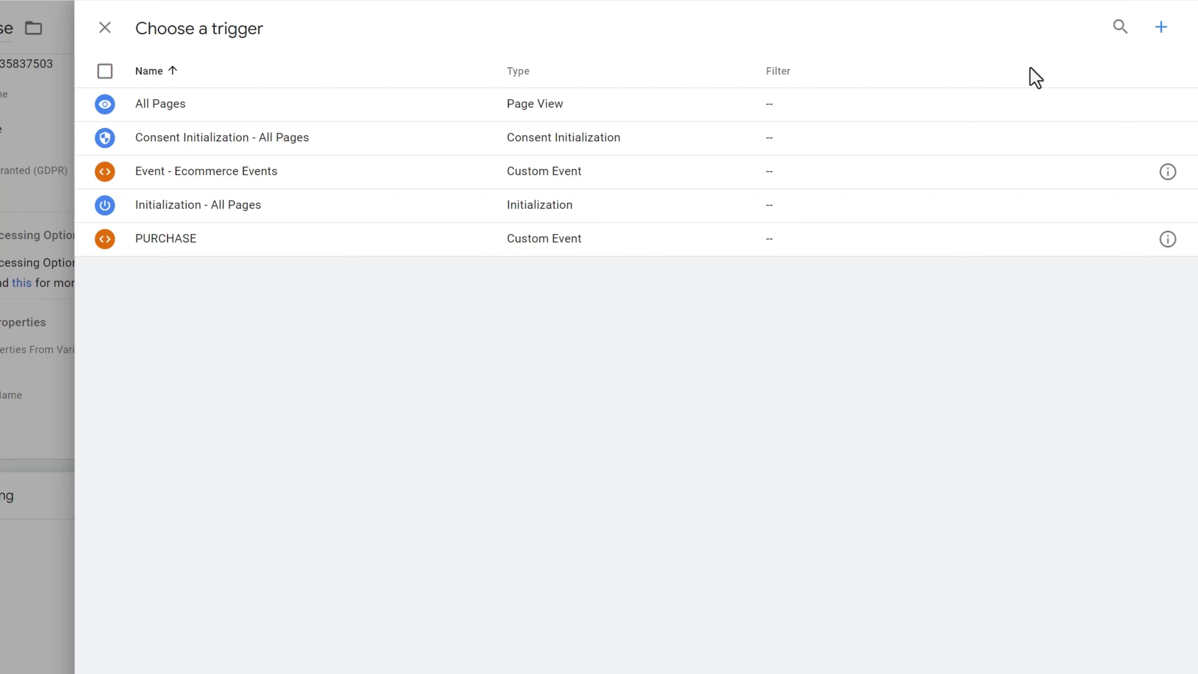
{"action": "left_click", "coordinate": [1158, 31]}
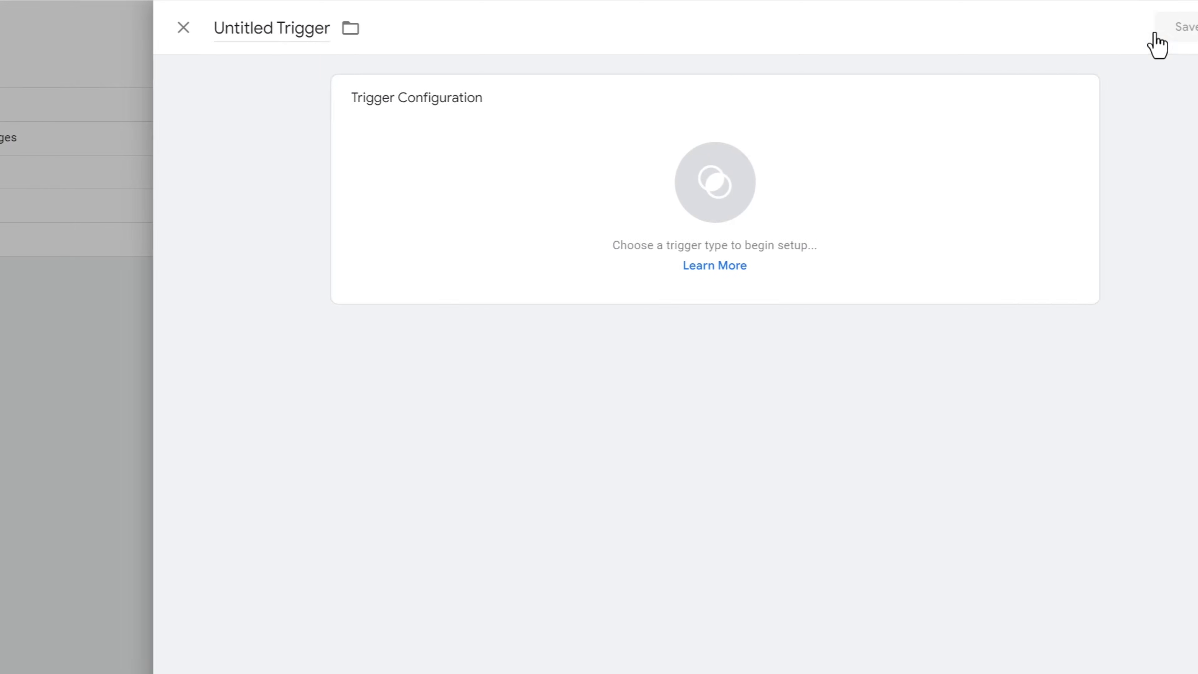
{"action": "left_click", "coordinate": [167, 24]}
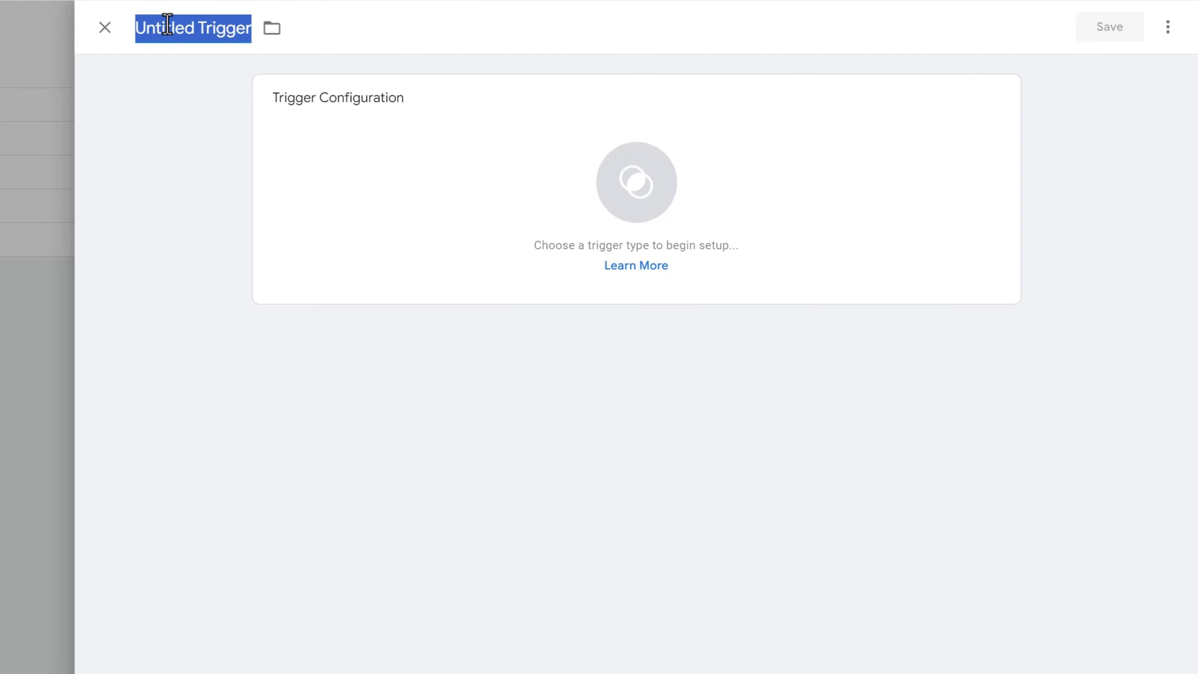
{"action": "type", "text": "Pur"}
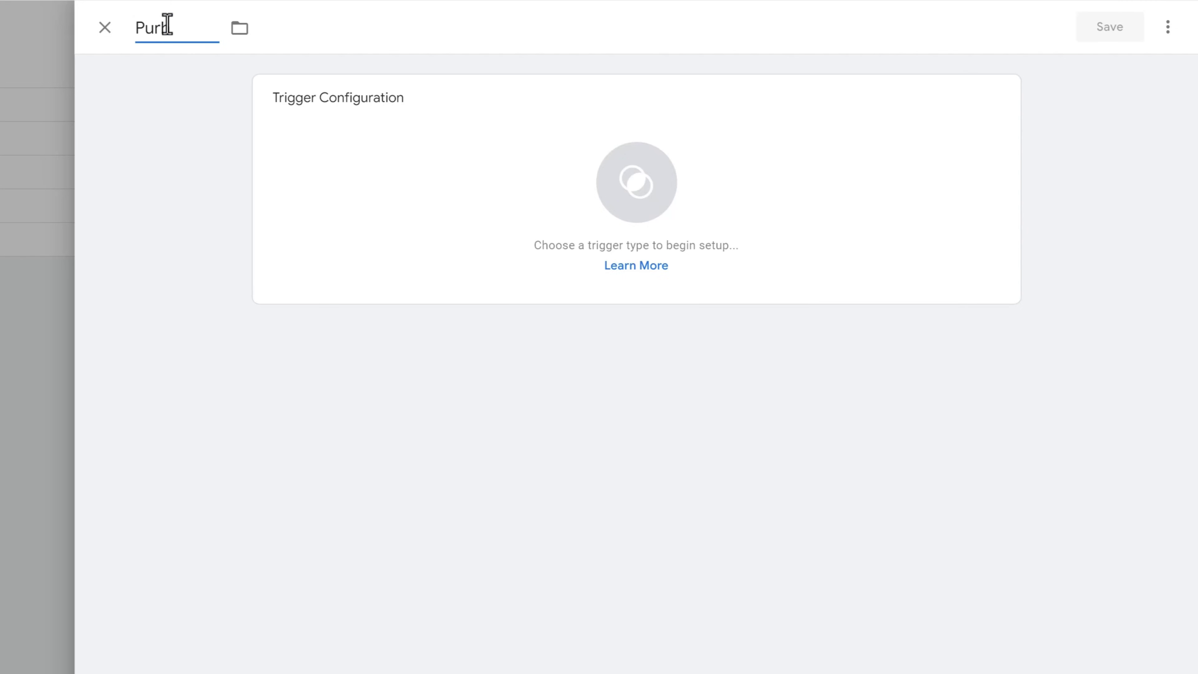
{"action": "type", "text": "chase"}
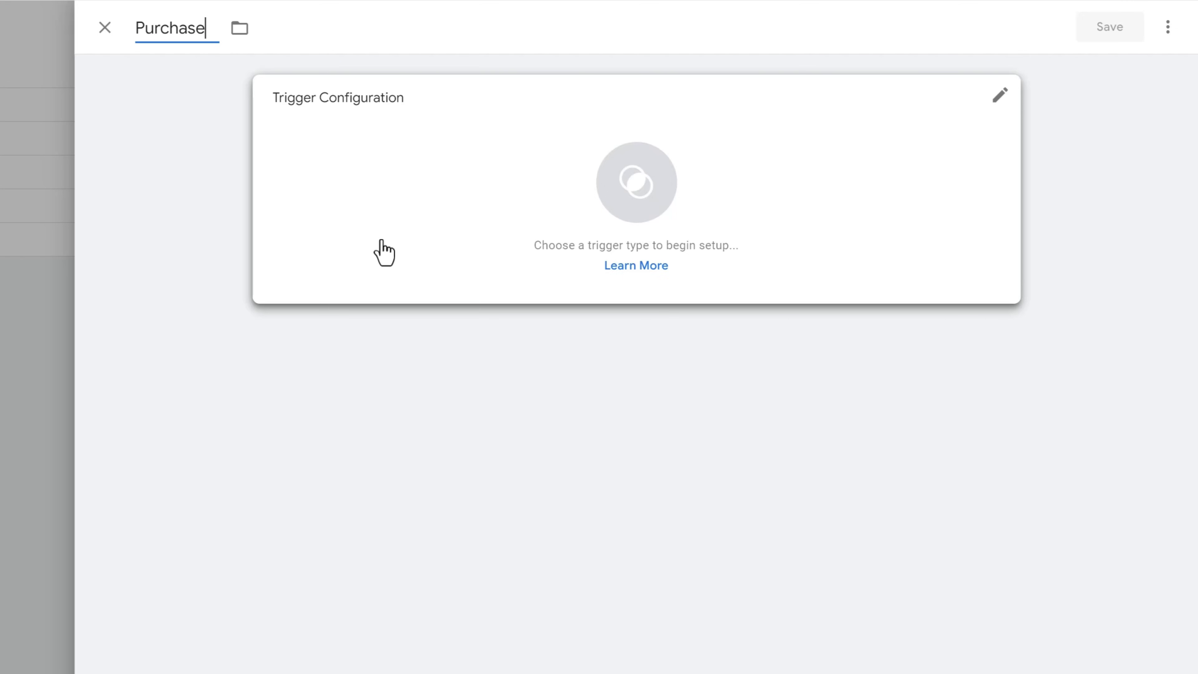
Step: Set the Purchase trigger to the Page View type, firing on Some Page Views with a condition based on Page URL
{"action": "left_click", "coordinate": [402, 184]}
{"action": "left_click", "coordinate": [743, 227]}
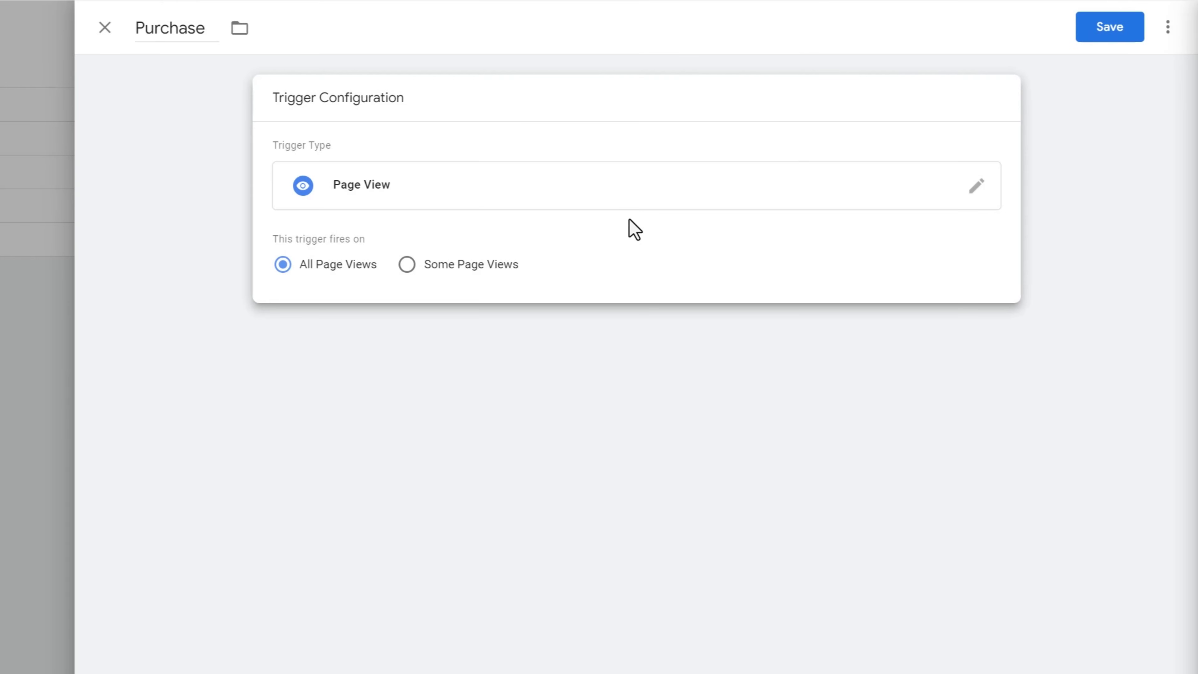
{"action": "left_click", "coordinate": [418, 277]}
{"action": "left_click", "coordinate": [350, 336]}
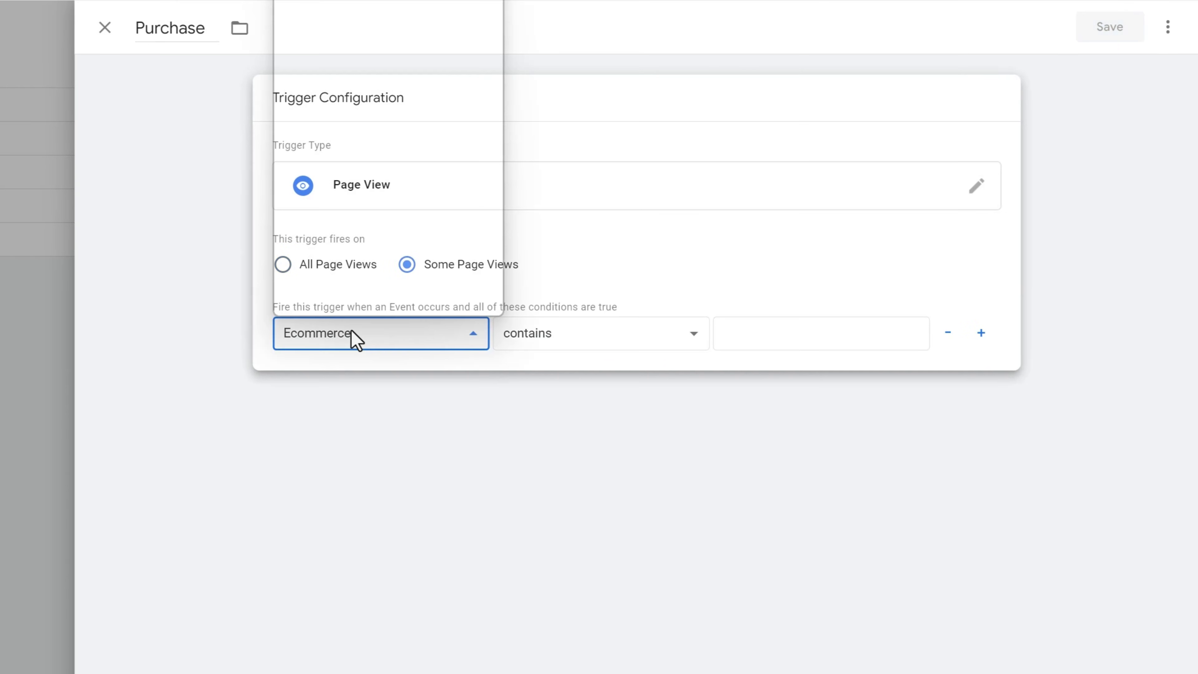
{"action": "scroll", "coordinate": [374, 195], "scroll_direction": "down", "scroll_amount": 5}
{"action": "left_click", "coordinate": [306, 194]}
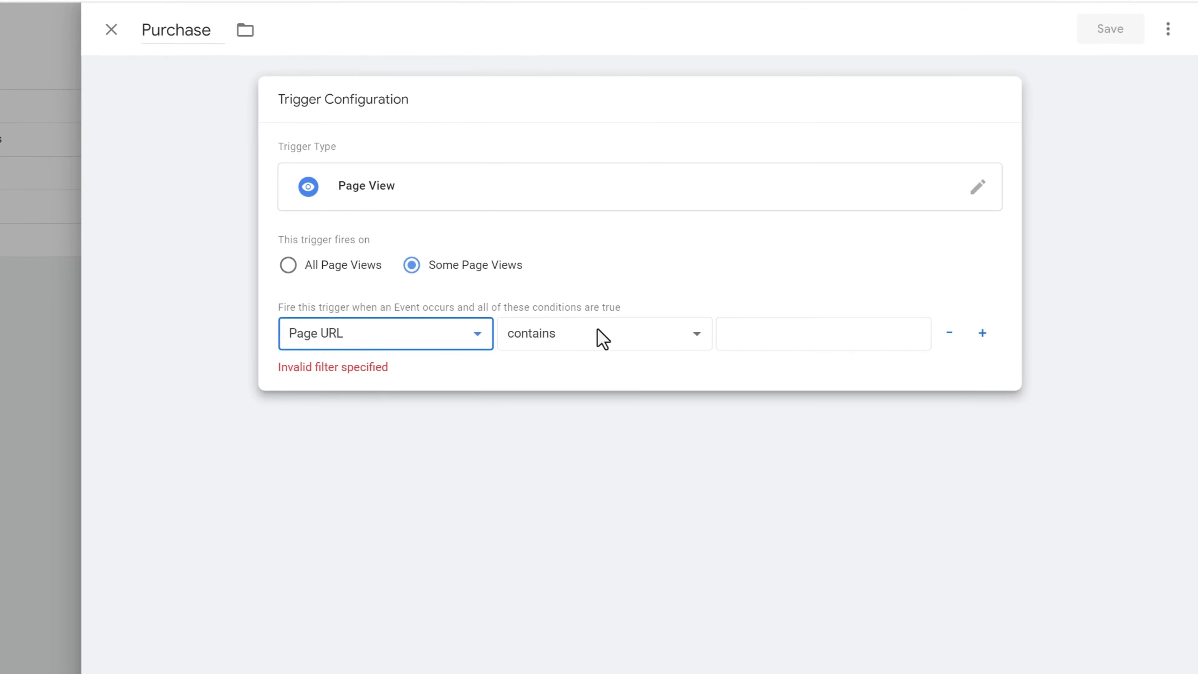
Step: Copy the /checkout/order-received/ part of the address from the store's order confirmation page, leaving out the order-specific ending
{"action": "left_click", "coordinate": [982, 7]}
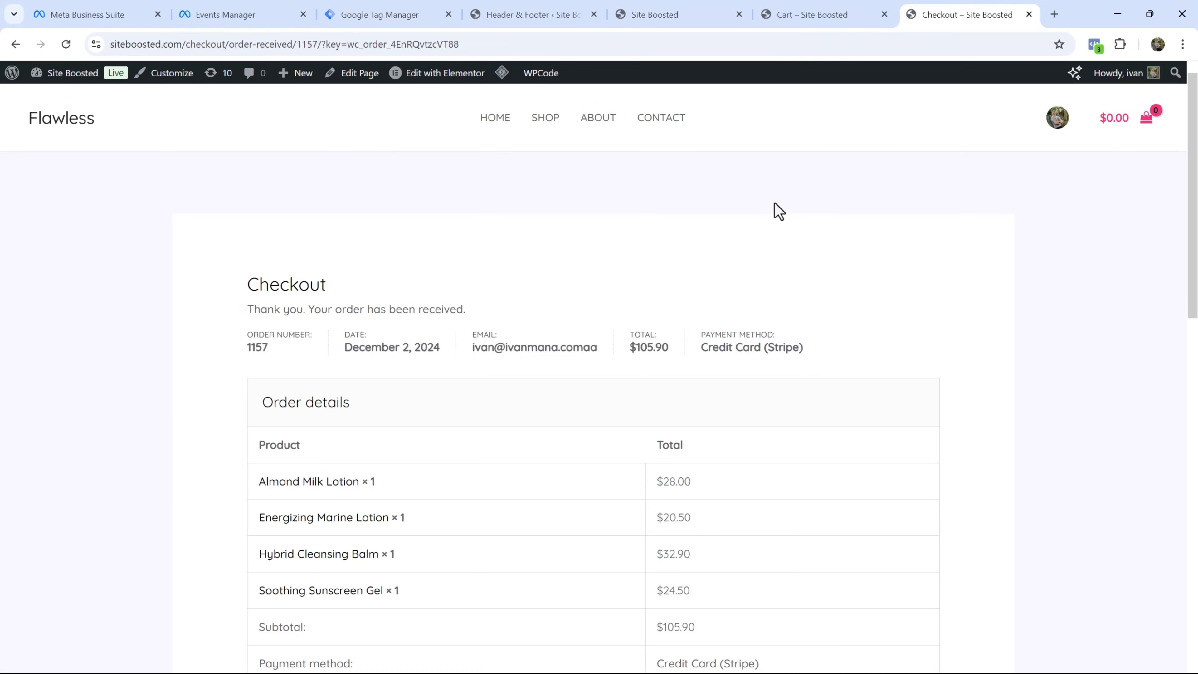
{"action": "scroll", "coordinate": [500, 460], "scroll_direction": "down", "scroll_amount": 5}
{"action": "scroll", "coordinate": [532, 567], "scroll_direction": "down", "scroll_amount": 3}
{"action": "scroll", "coordinate": [534, 567], "scroll_direction": "up", "scroll_amount": 5}
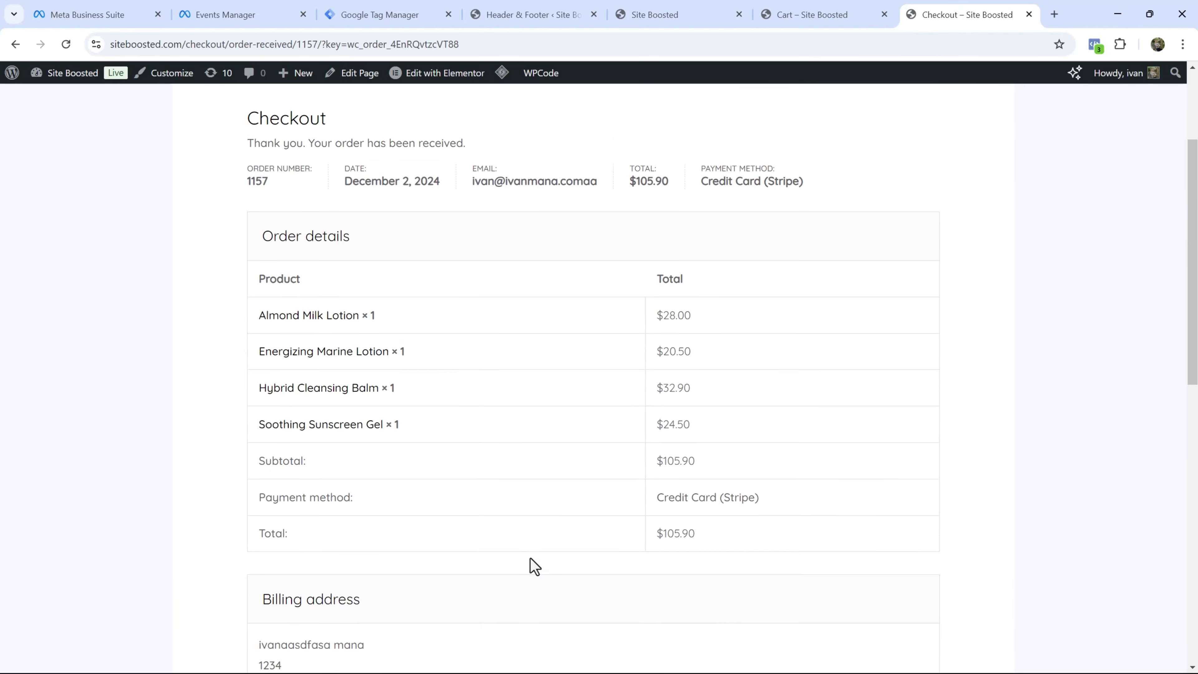
{"action": "scroll", "coordinate": [534, 566], "scroll_direction": "up", "scroll_amount": 5}
{"action": "left_click", "coordinate": [297, 44]}
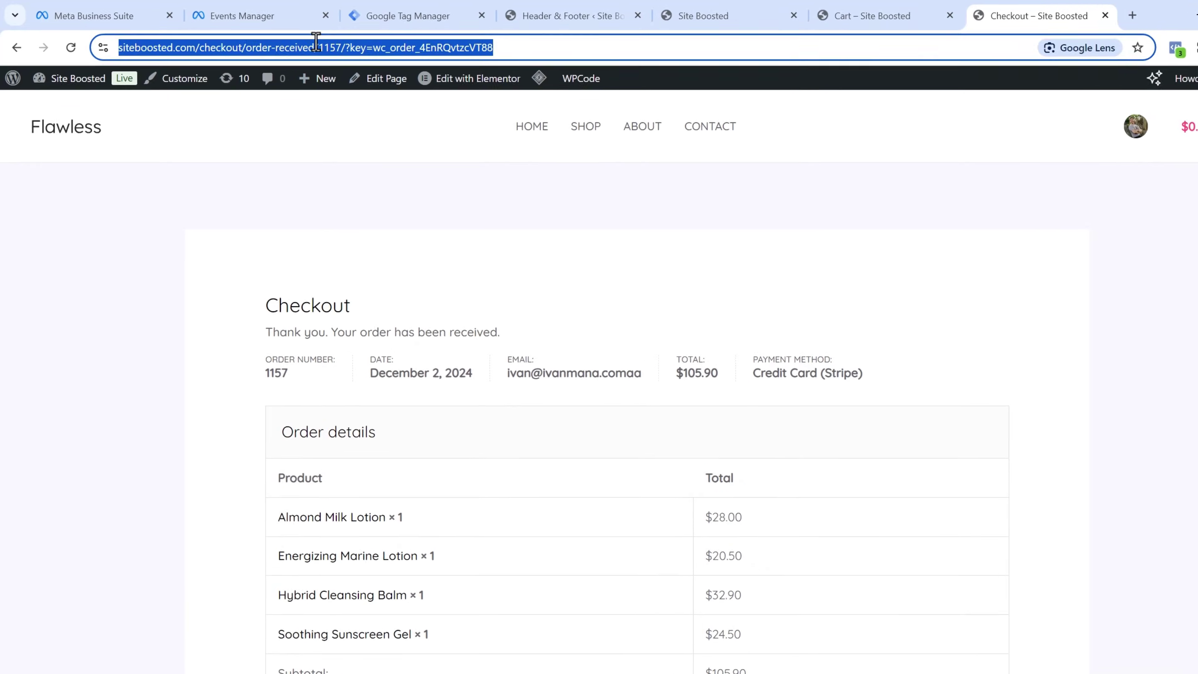
{"action": "left_click", "coordinate": [323, 55]}
{"action": "left_click_drag", "start_coordinate": [363, 47], "coordinate": [351, 47]}
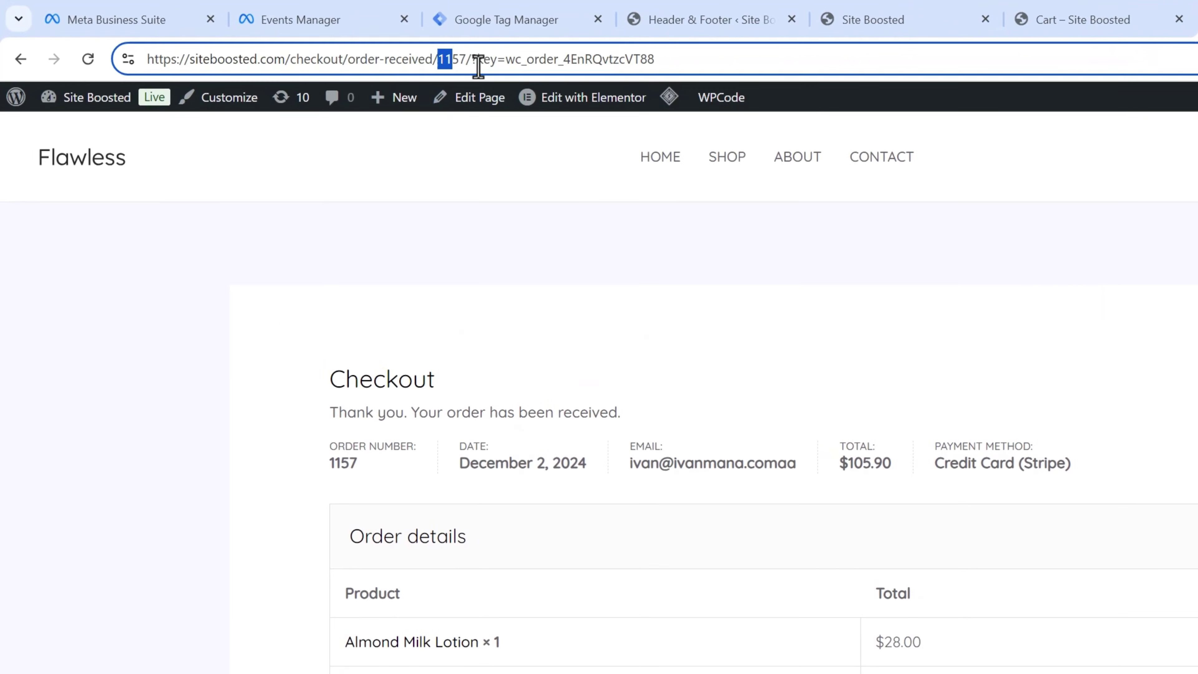
{"action": "left_click_drag", "start_coordinate": [478, 66], "coordinate": [665, 58]}
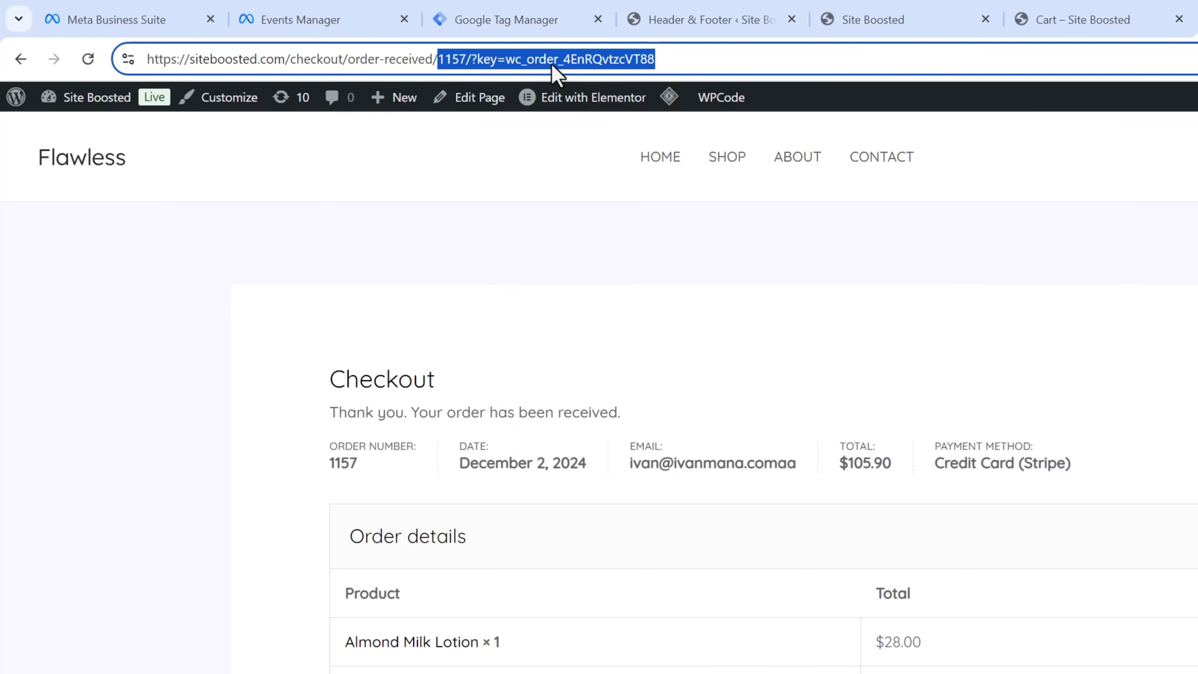
{"action": "left_click", "coordinate": [449, 59]}
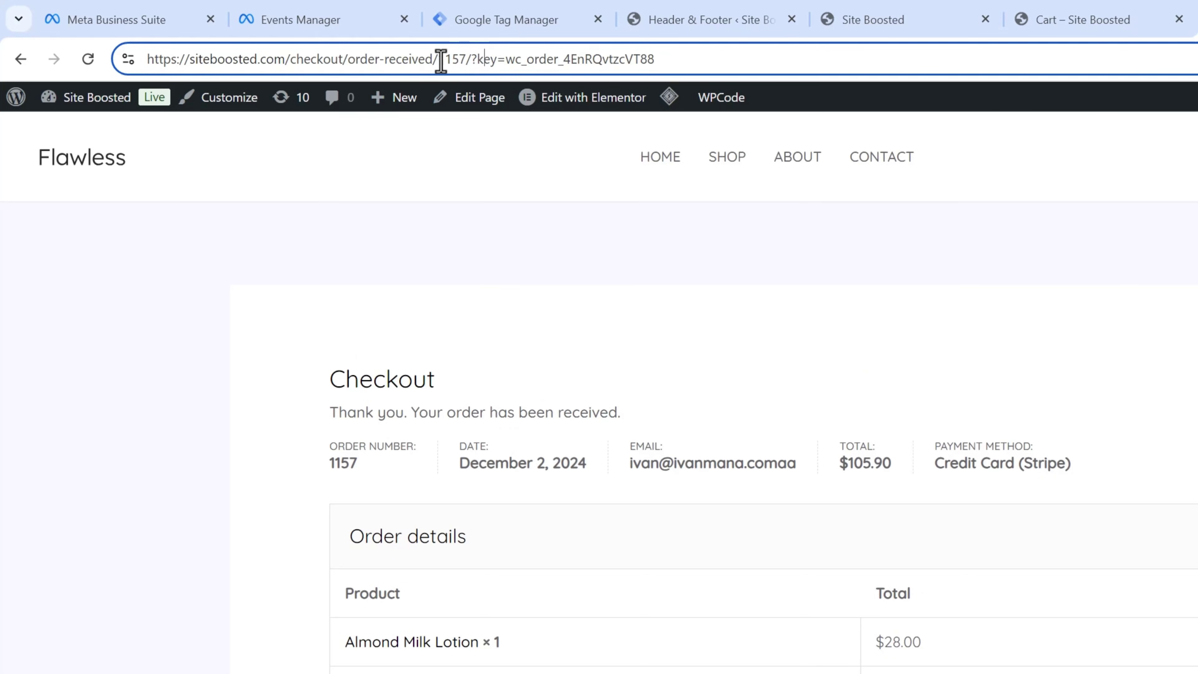
{"action": "left_click_drag", "start_coordinate": [438, 61], "coordinate": [283, 70]}
{"action": "key", "text": "ctrl+c"}
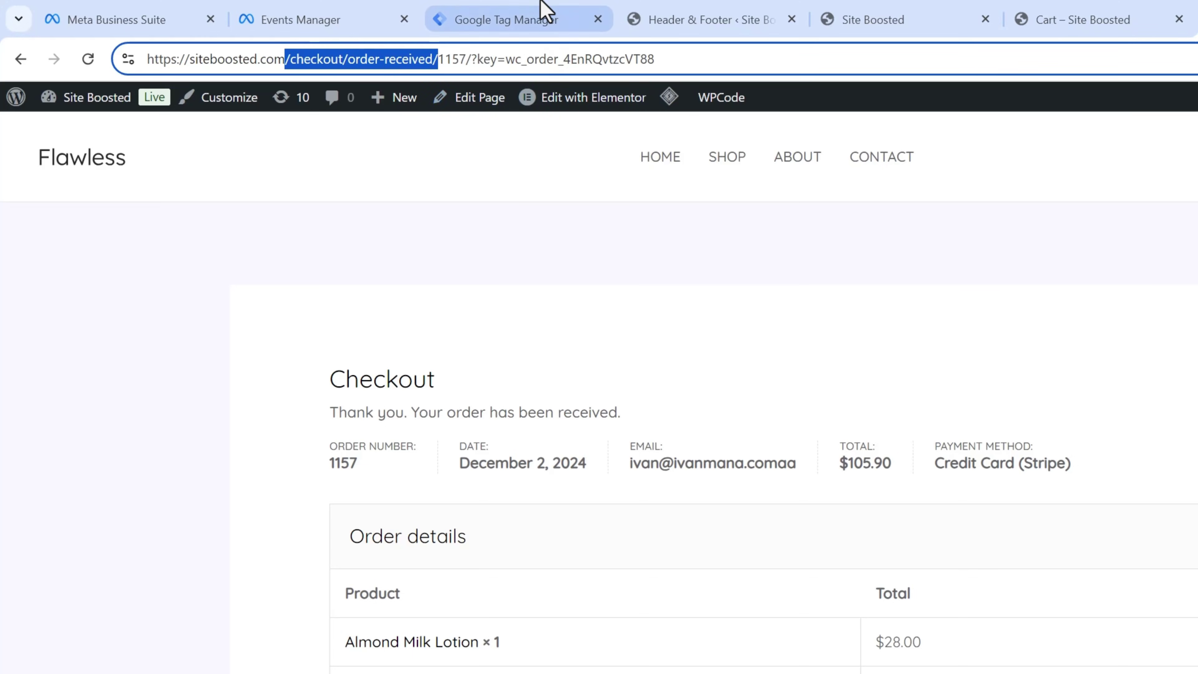
Step: Back in Google Tag Manager, set the Page URL condition to contain /checkout/order-received/, then save the trigger and the purchase tag
{"action": "left_click", "coordinate": [538, 17]}
{"action": "left_click", "coordinate": [1102, 445]}
{"action": "key", "text": "ctrl+v"}
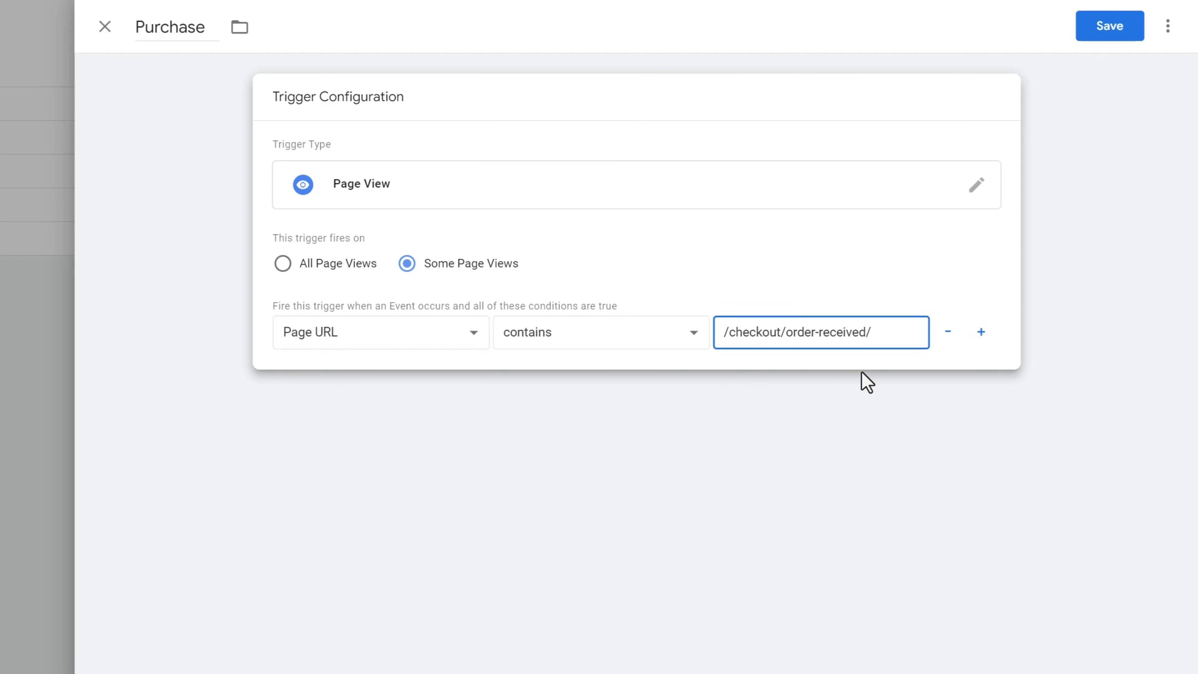
{"action": "left_click", "coordinate": [1099, 30]}
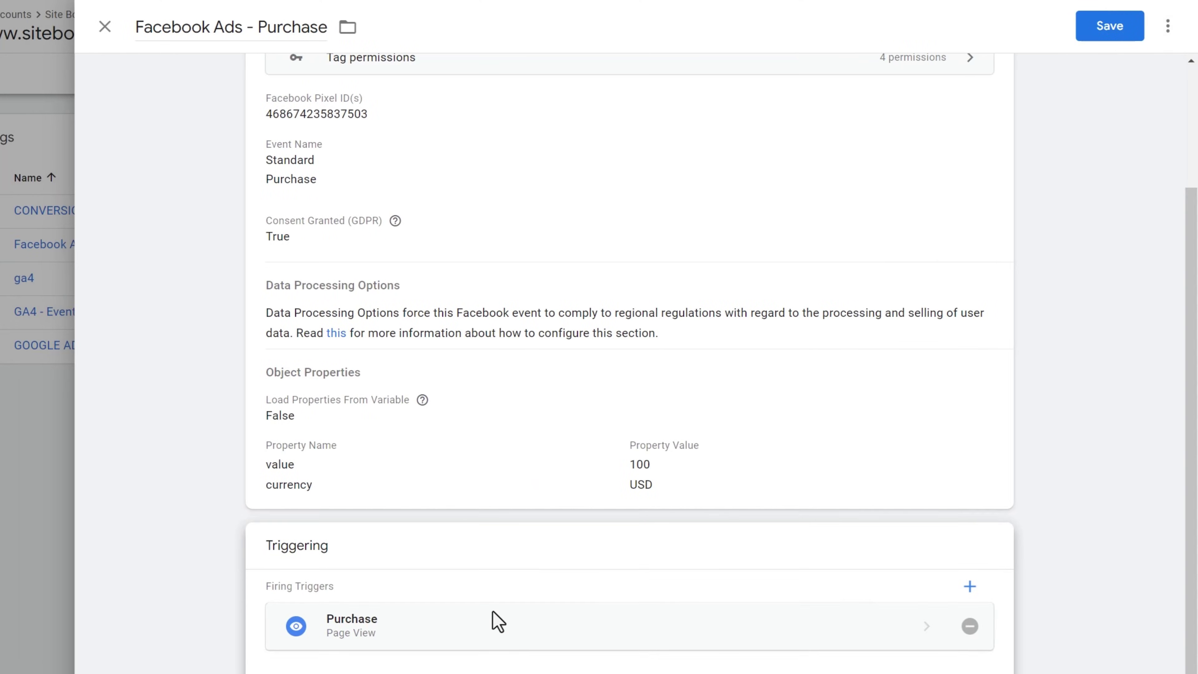
{"action": "scroll", "coordinate": [496, 613], "scroll_direction": "up", "scroll_amount": 3}
{"action": "left_click", "coordinate": [1108, 27]}
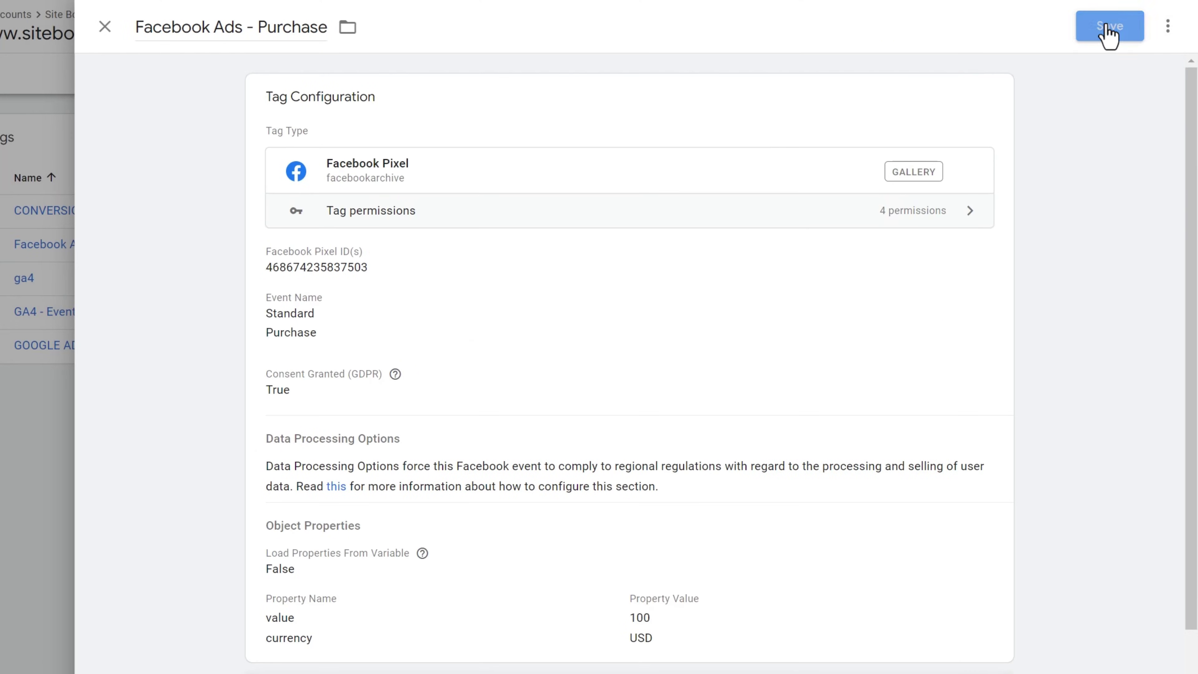
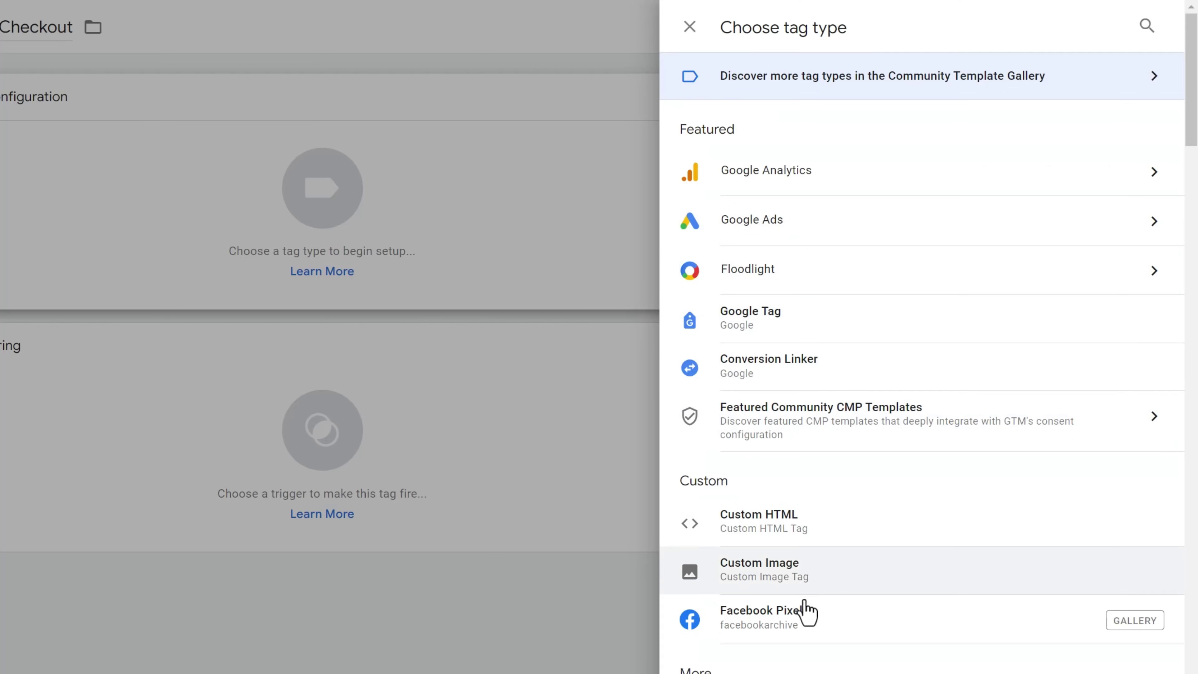
Step: Configure the Initiate Checkout tag as a Facebook Pixel tag with the pixel ID and the standard event InitiateCheckout
{"action": "left_click", "coordinate": [778, 625]}
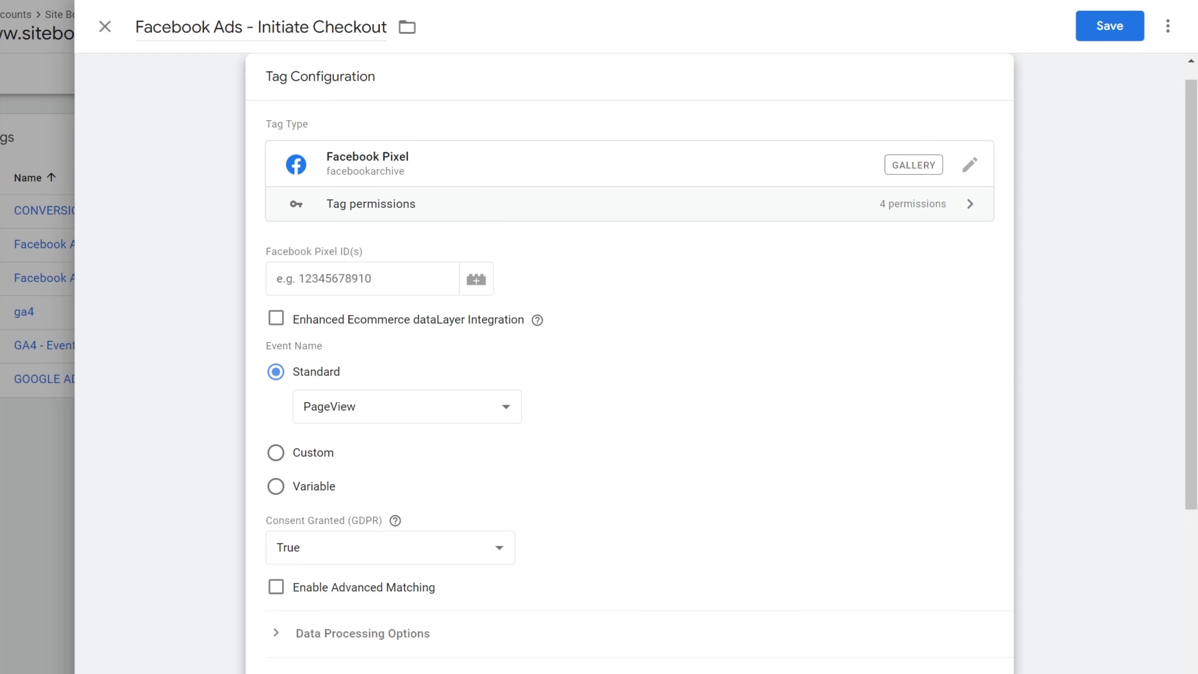
{"action": "left_click", "coordinate": [331, 283]}
{"action": "key", "text": "ctrl+v"}
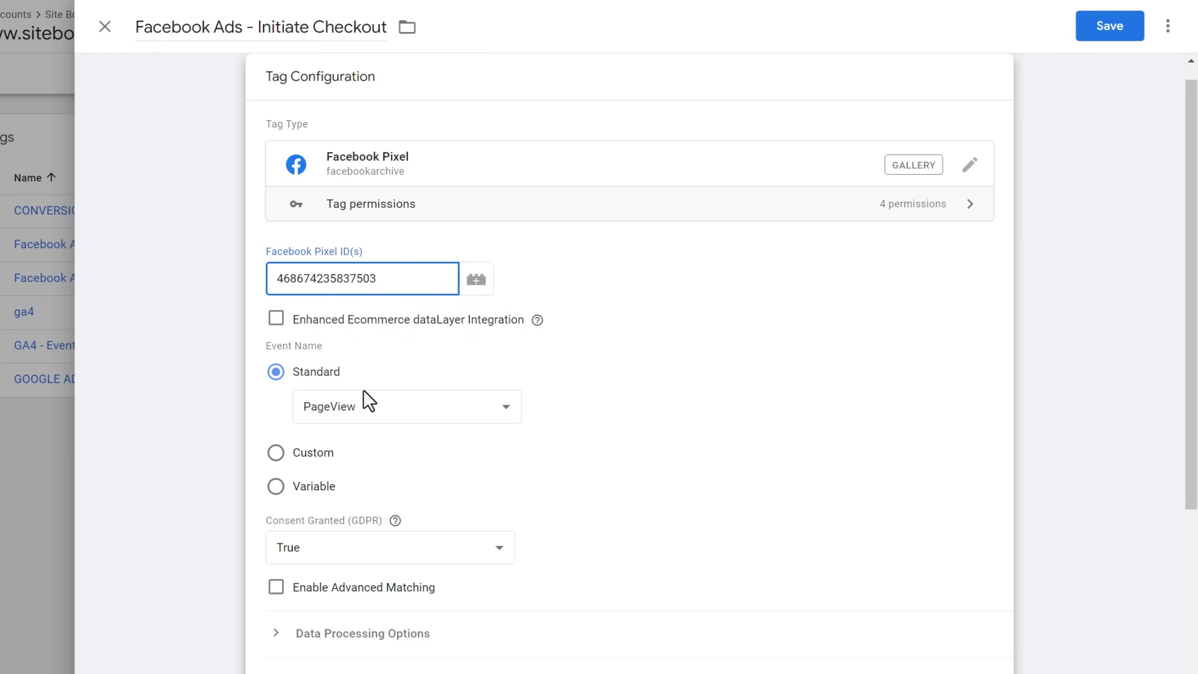
{"action": "left_click", "coordinate": [366, 405]}
{"action": "left_click", "coordinate": [342, 217]}
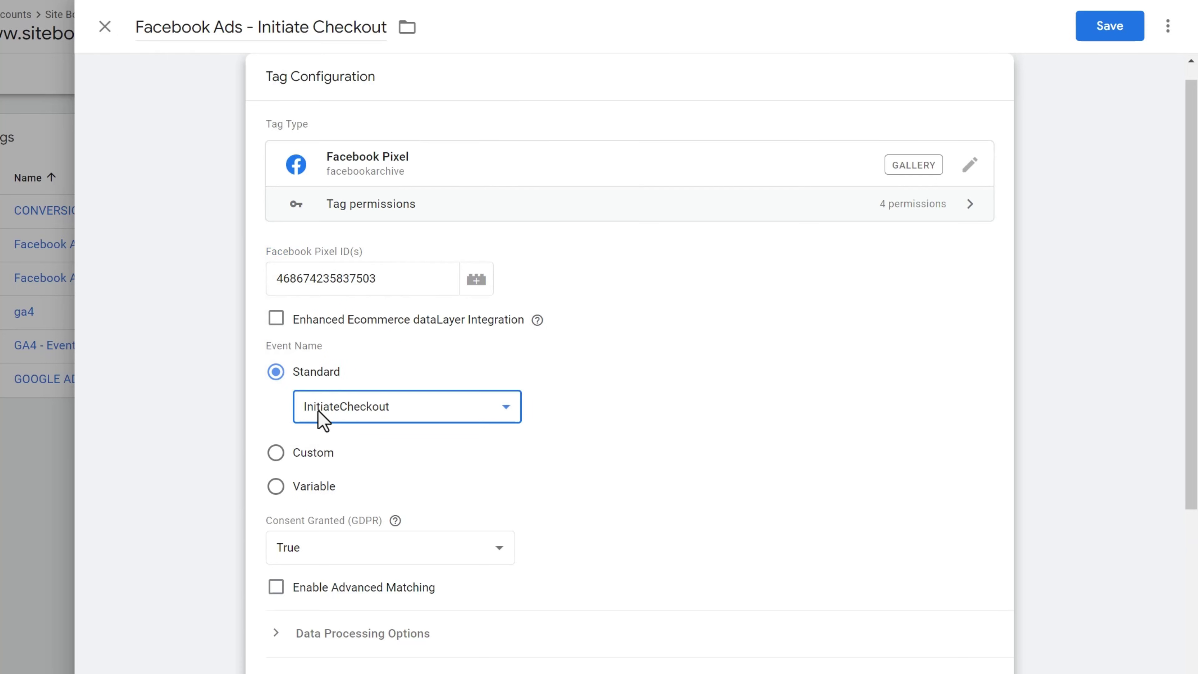
Step: Create a new trigger for the Facebook Ads - Initiate Checkout tag and name it Initiate Checkout
{"action": "scroll", "coordinate": [714, 420], "scroll_direction": "down", "scroll_amount": 5}
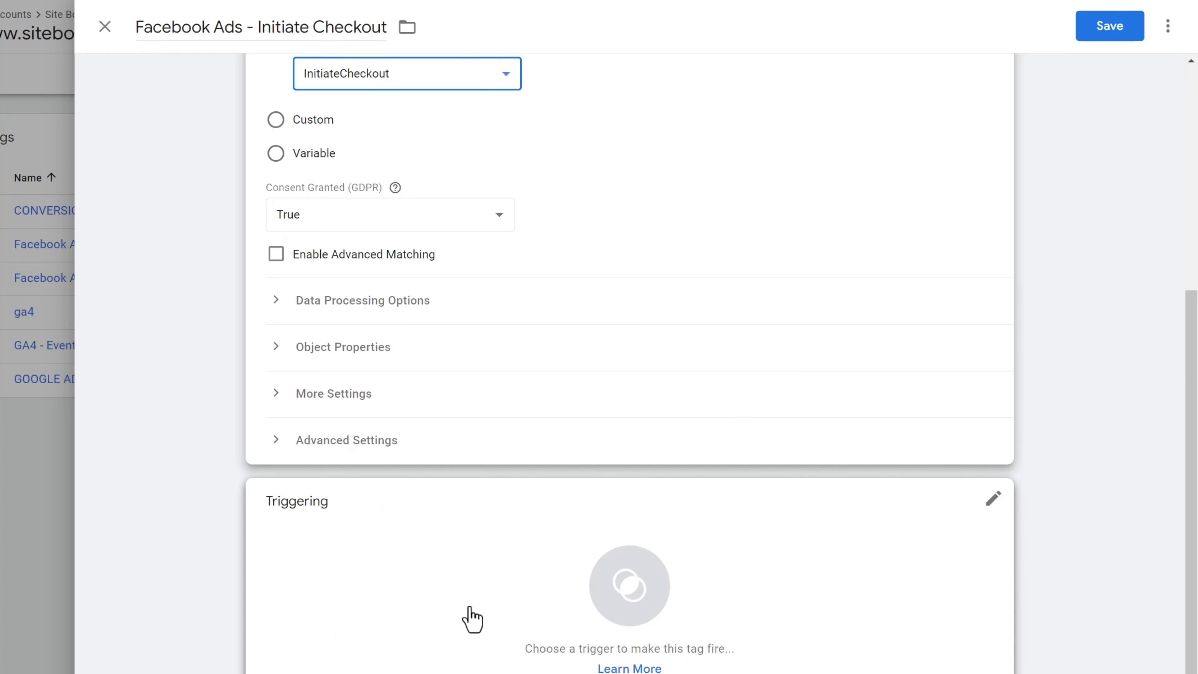
{"action": "left_click", "coordinate": [406, 554]}
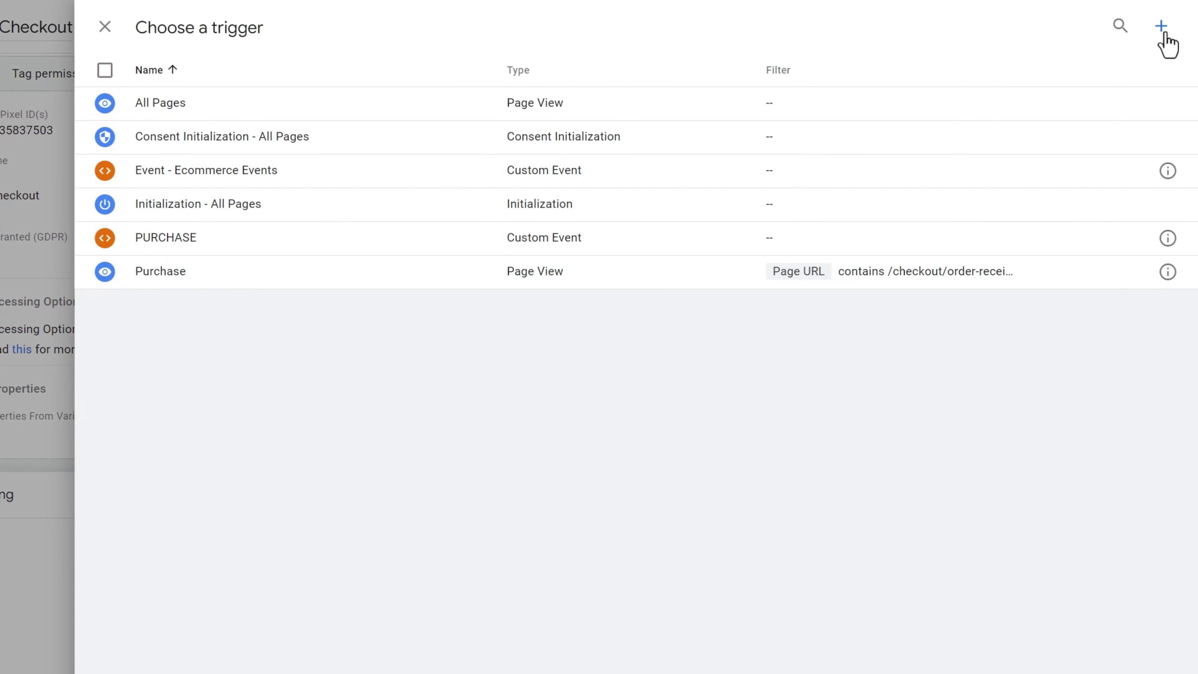
{"action": "left_click", "coordinate": [1161, 26]}
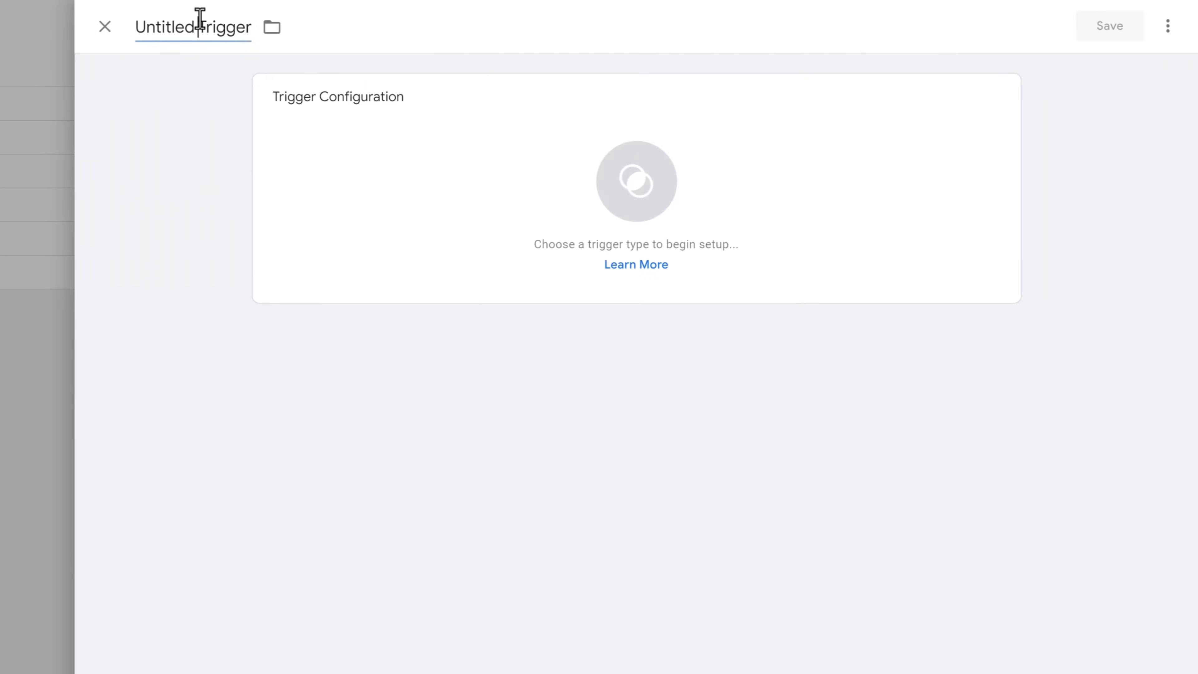
{"action": "left_click", "coordinate": [200, 20]}
{"action": "key", "text": "BackSpace"}
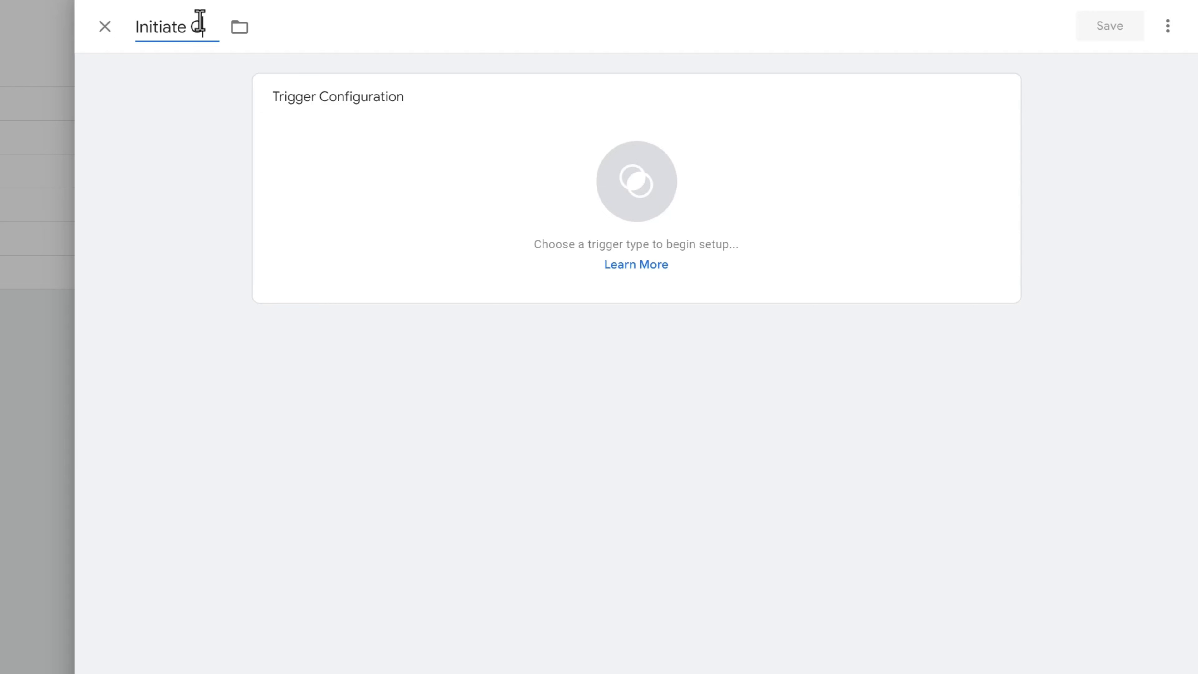
{"action": "type", "text": "Initiate Checkout"}
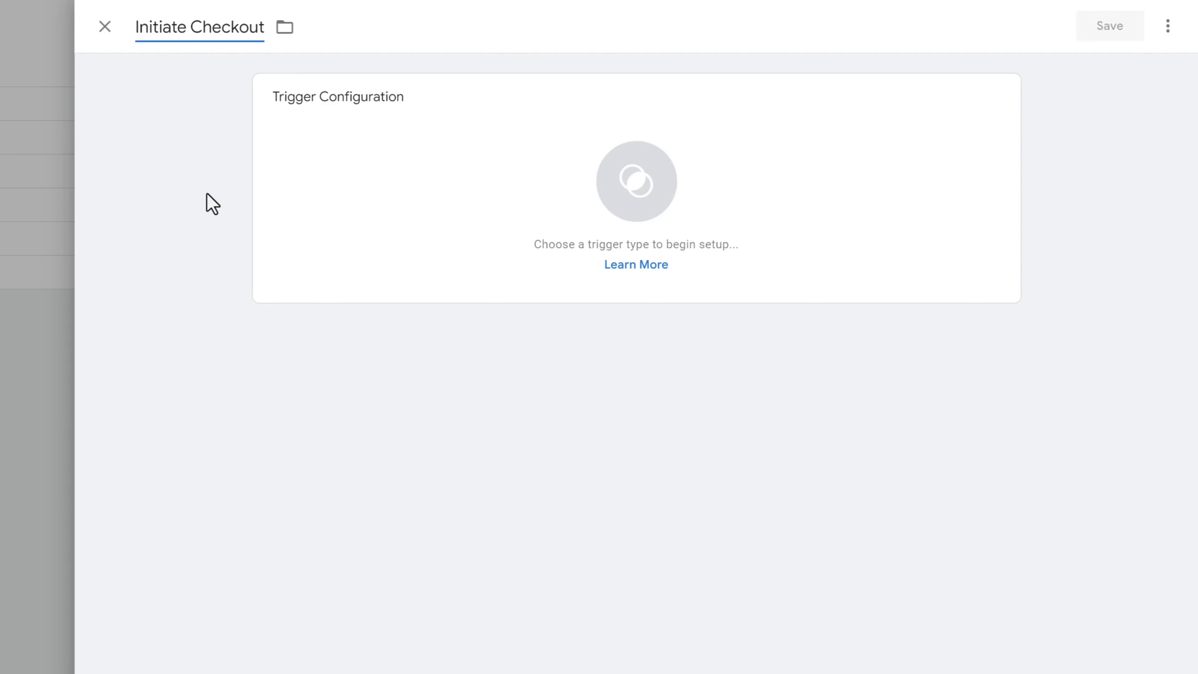
Step: Make the Initiate Checkout trigger a Page View trigger firing on Some Page Views where Page URL contains checkout
{"action": "left_click", "coordinate": [388, 190]}
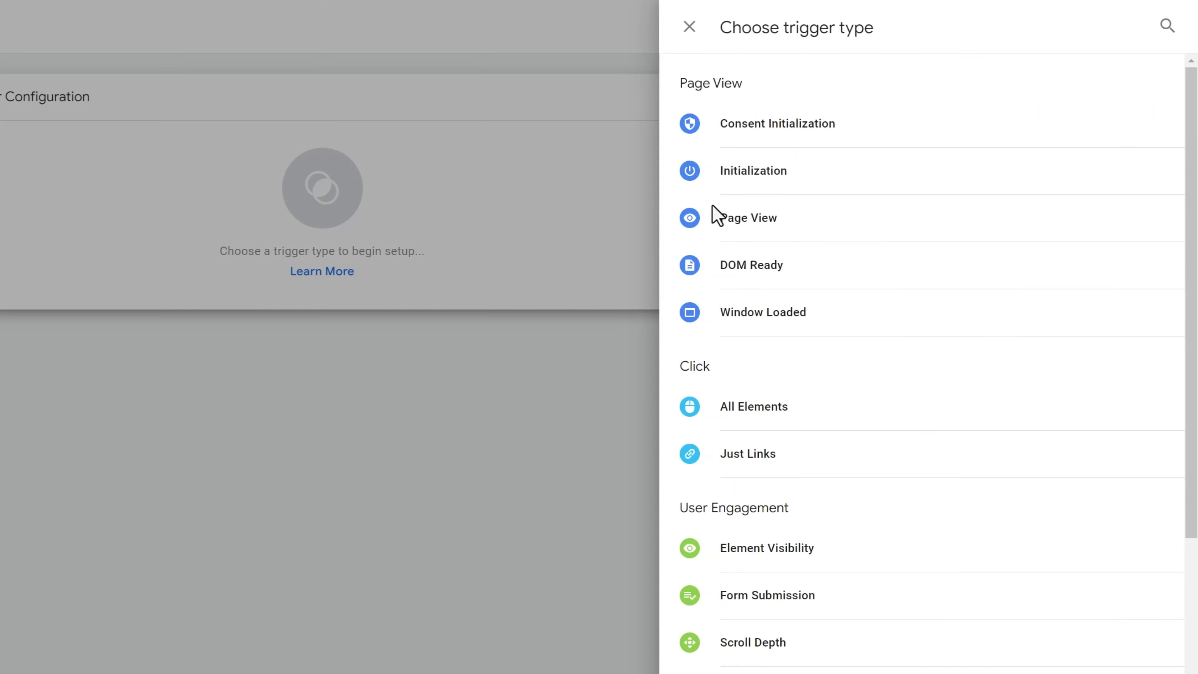
{"action": "left_click", "coordinate": [846, 232]}
{"action": "left_click", "coordinate": [469, 266]}
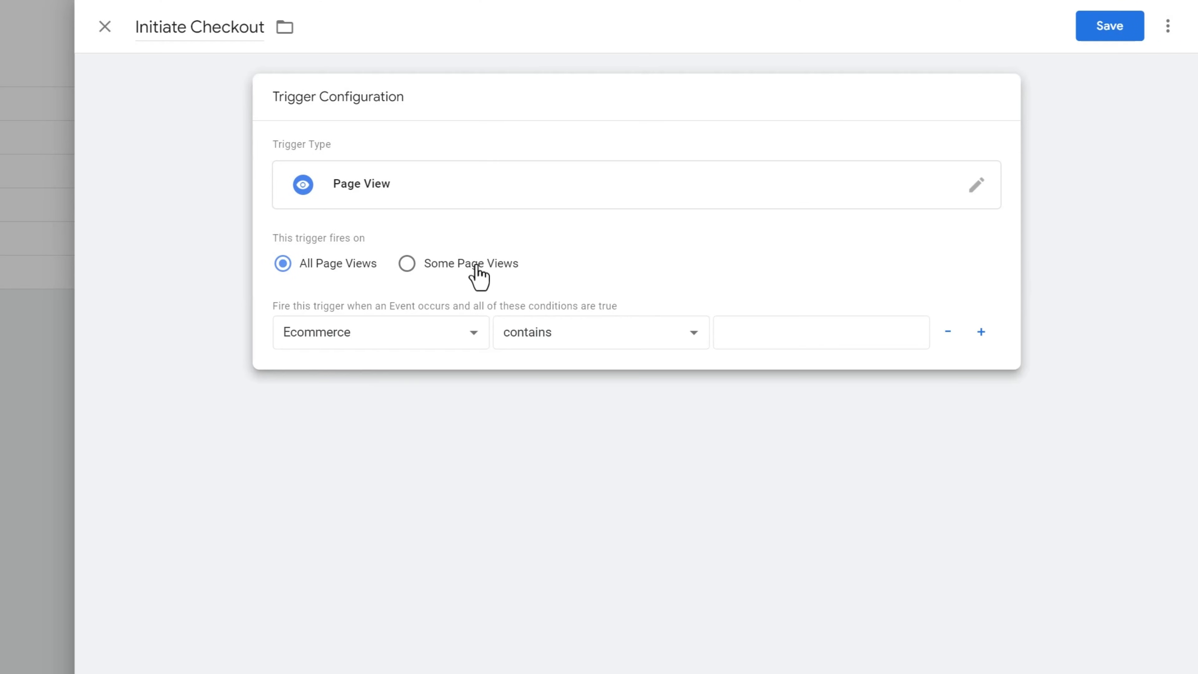
{"action": "left_click", "coordinate": [399, 326]}
{"action": "scroll", "coordinate": [383, 195], "scroll_direction": "down", "scroll_amount": 3}
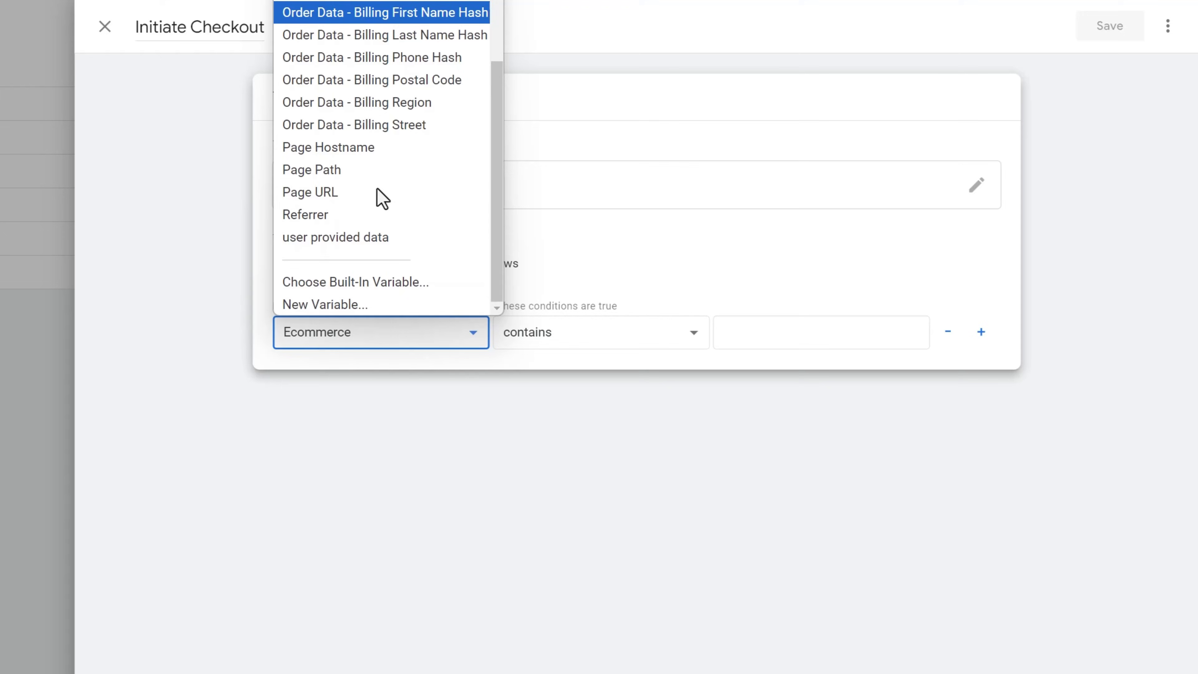
{"action": "left_click", "coordinate": [340, 192]}
{"action": "left_click", "coordinate": [803, 323]}
{"action": "type", "text": "checkout"}
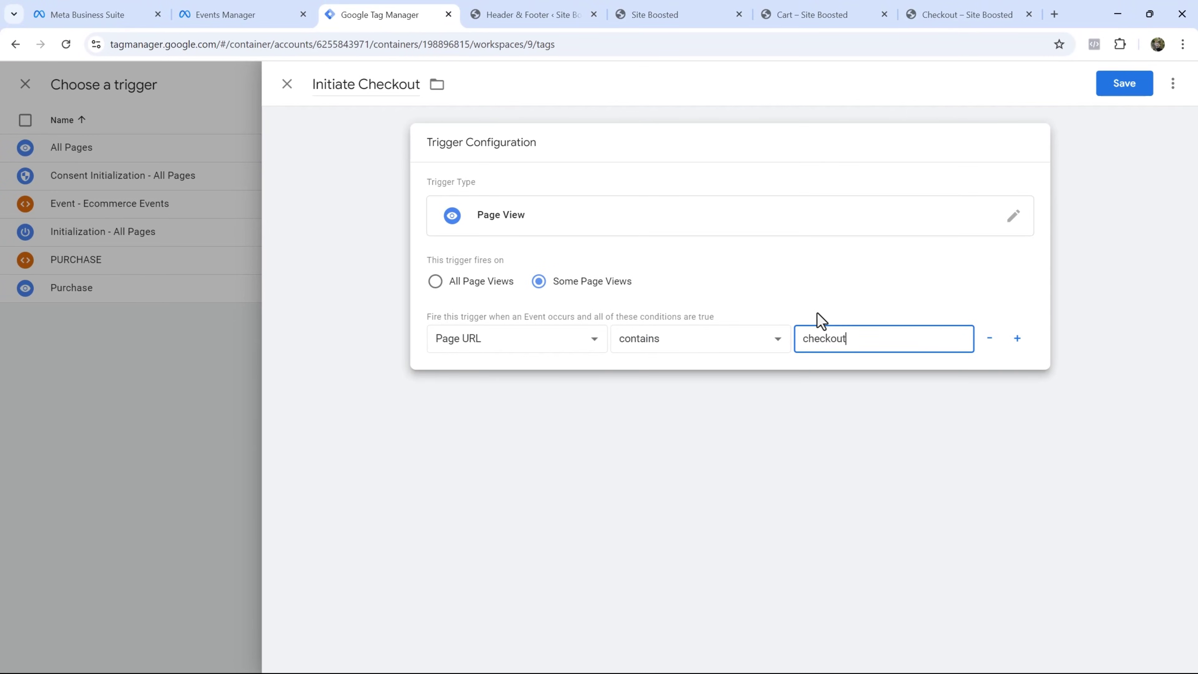
{"action": "left_click", "coordinate": [943, 3]}
{"action": "left_click_drag", "start_coordinate": [191, 34], "coordinate": [391, 46]}
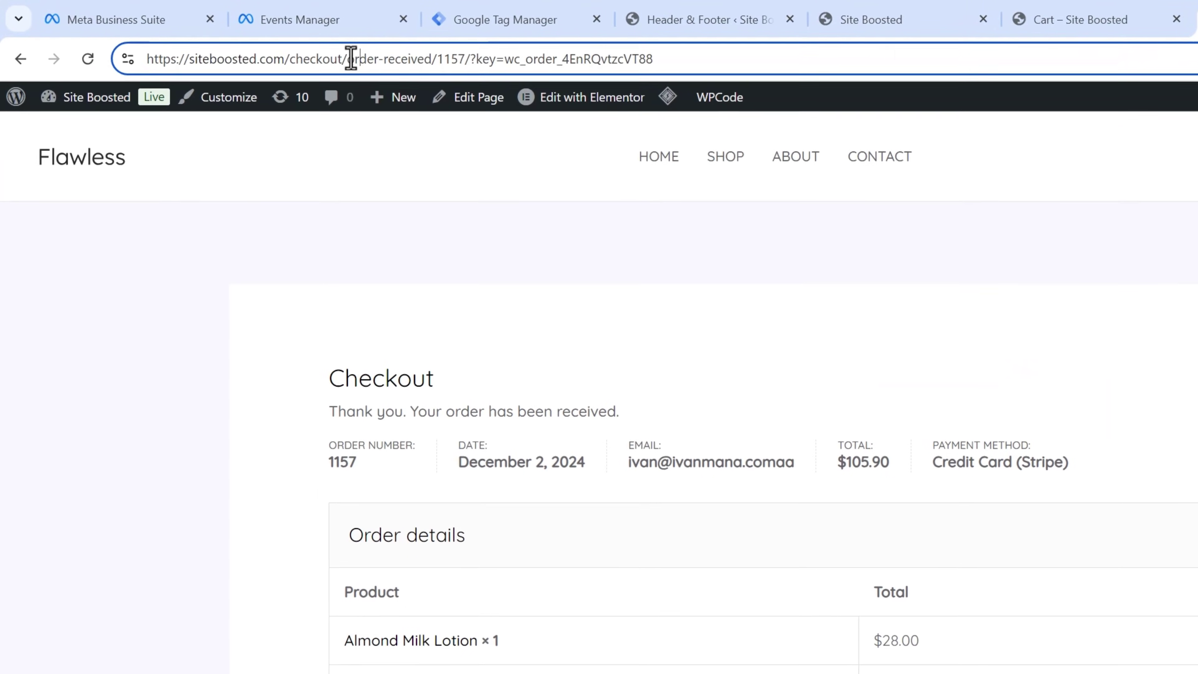
{"action": "left_click_drag", "start_coordinate": [291, 48], "coordinate": [109, 51]}
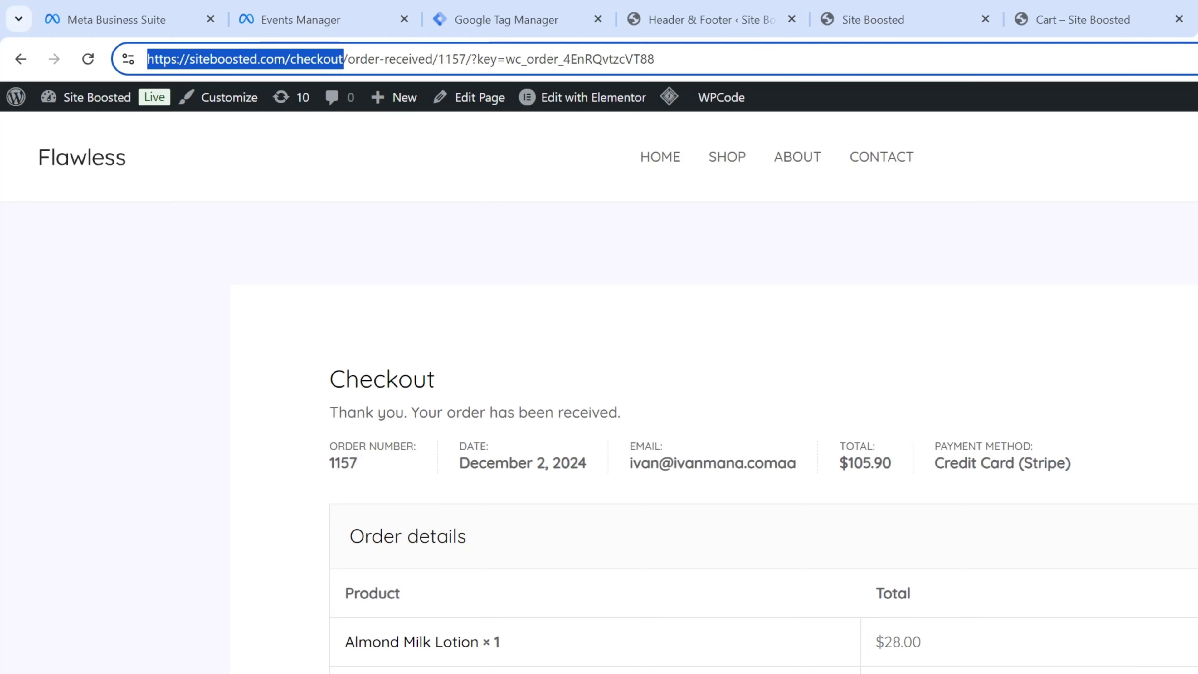
{"action": "key", "text": "ctrl+c"}
{"action": "key", "text": "ctrl+t"}
{"action": "key", "text": "ctrl+v"}
{"action": "key", "text": "Return"}
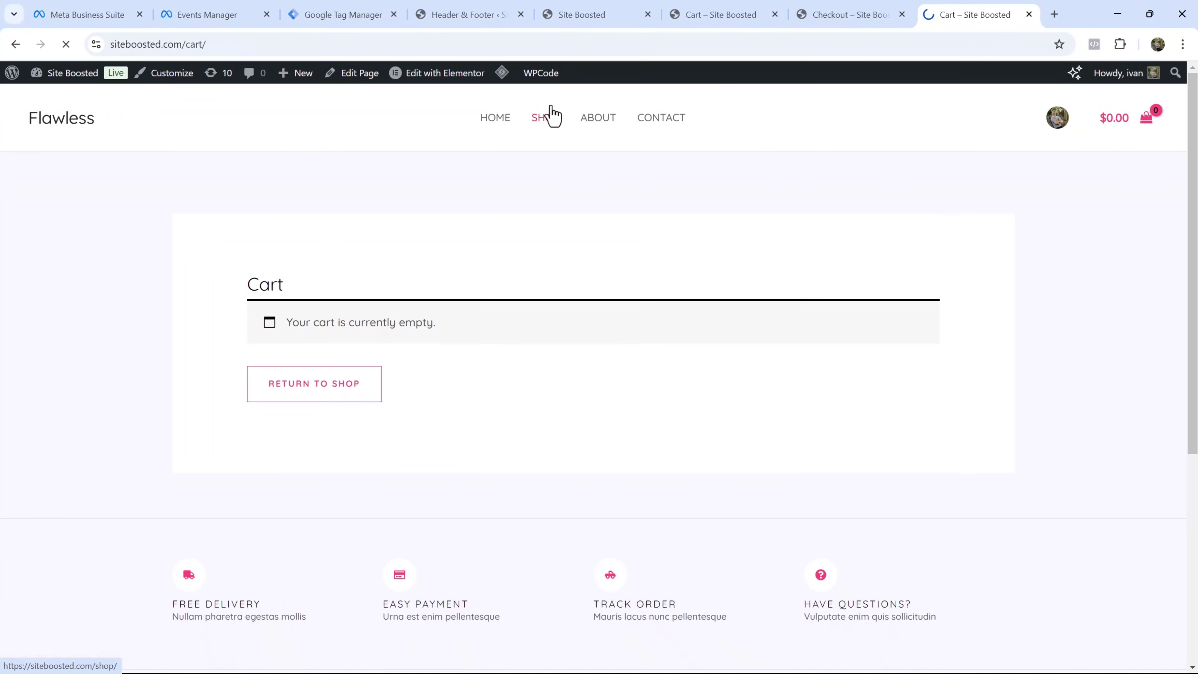
Step: Add the Almond Milk Lotion to the cart from the shop, open the checkout page and select its address
{"action": "left_click", "coordinate": [548, 117]}
{"action": "left_click", "coordinate": [548, 443]}
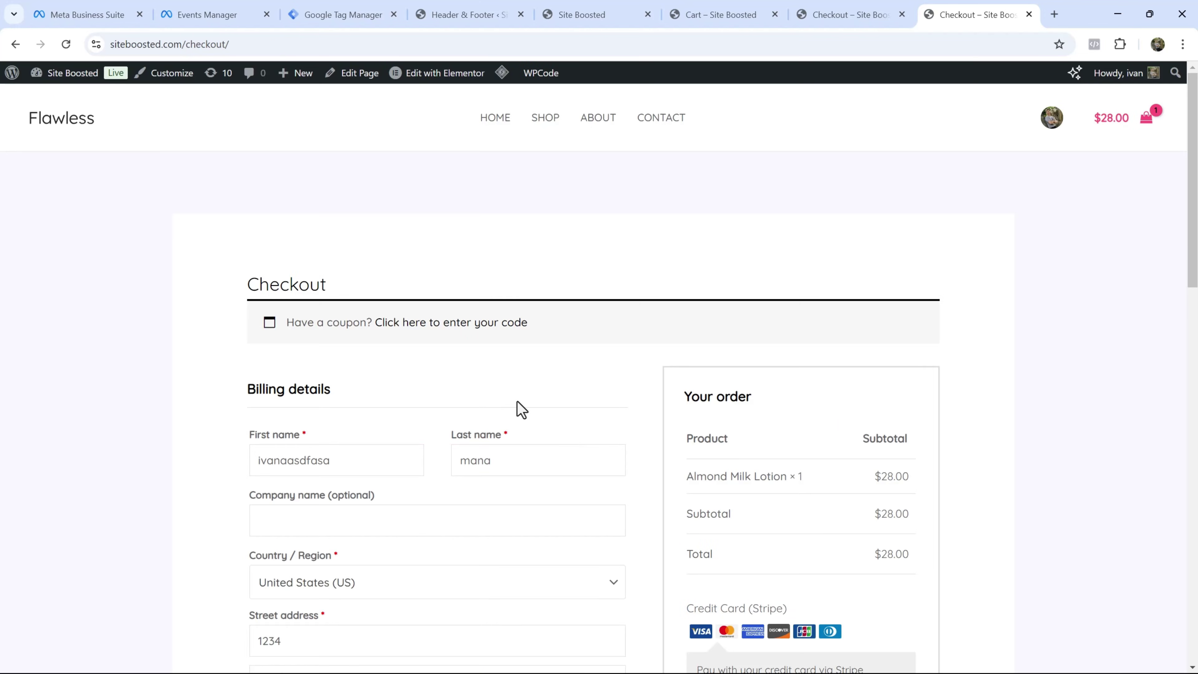
{"action": "left_click_drag", "start_coordinate": [262, 45], "coordinate": [107, 42]}
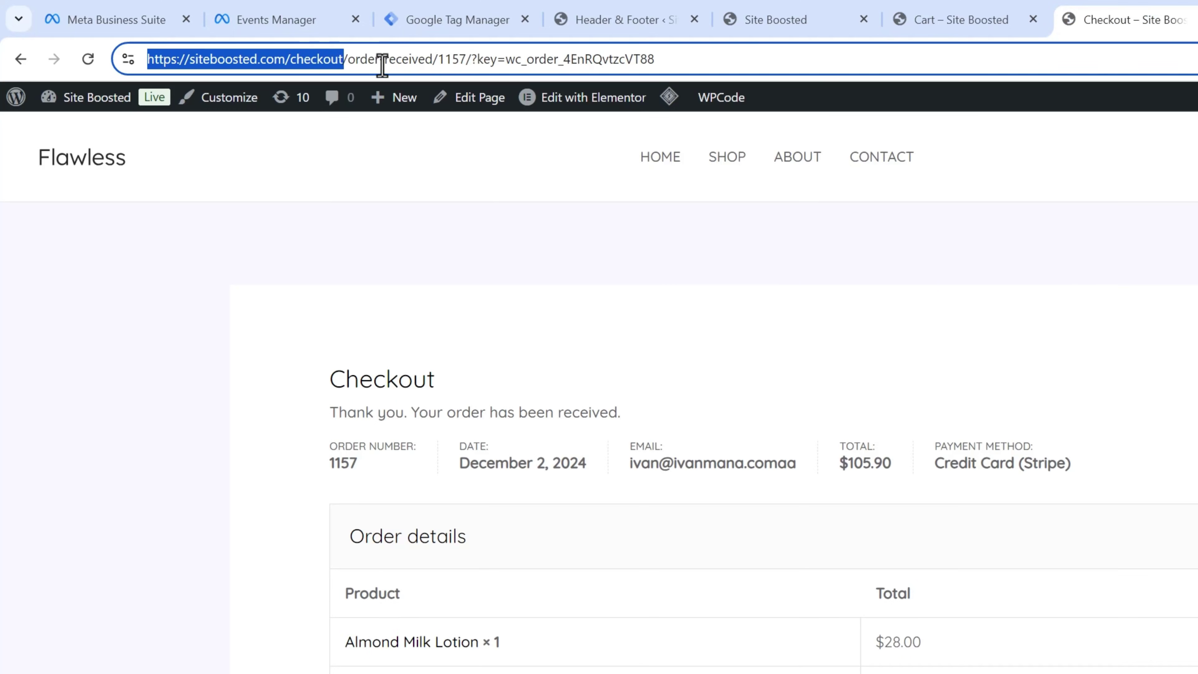
Step: Copy /order-received/ from the order confirmation page's address and return to the Initiate Checkout trigger in Google Tag Manager
{"action": "left_click", "coordinate": [331, 59]}
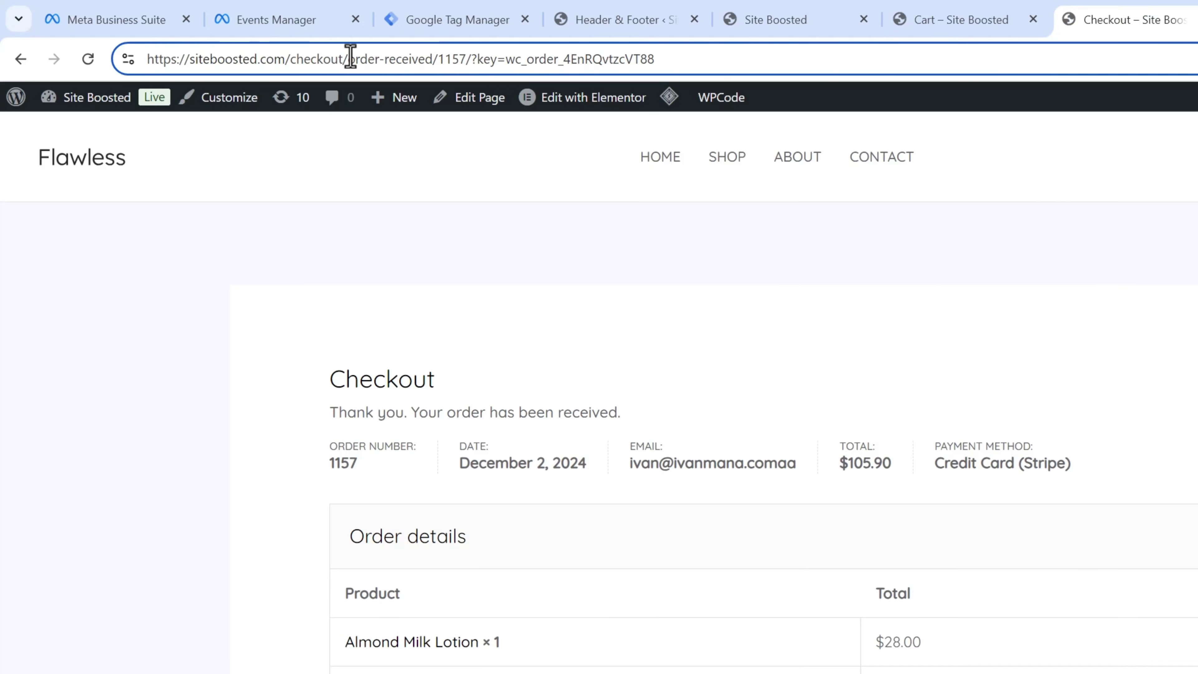
{"action": "left_click_drag", "start_coordinate": [348, 59], "coordinate": [291, 61]}
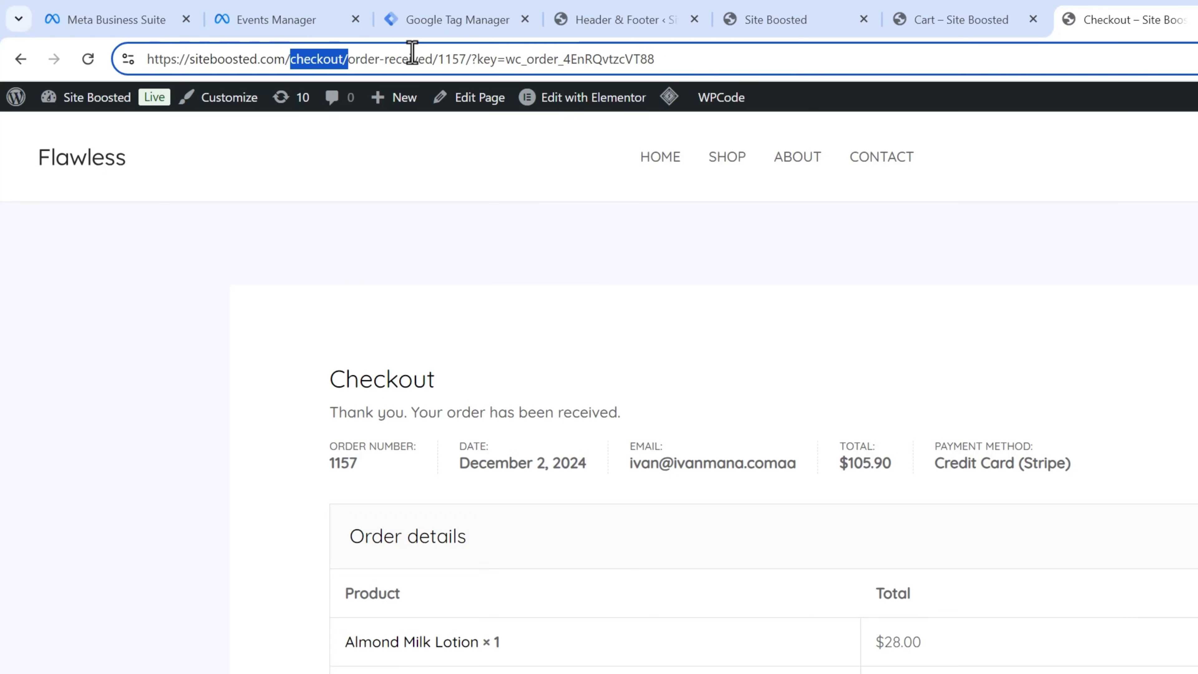
{"action": "left_click_drag", "start_coordinate": [438, 59], "coordinate": [340, 70]}
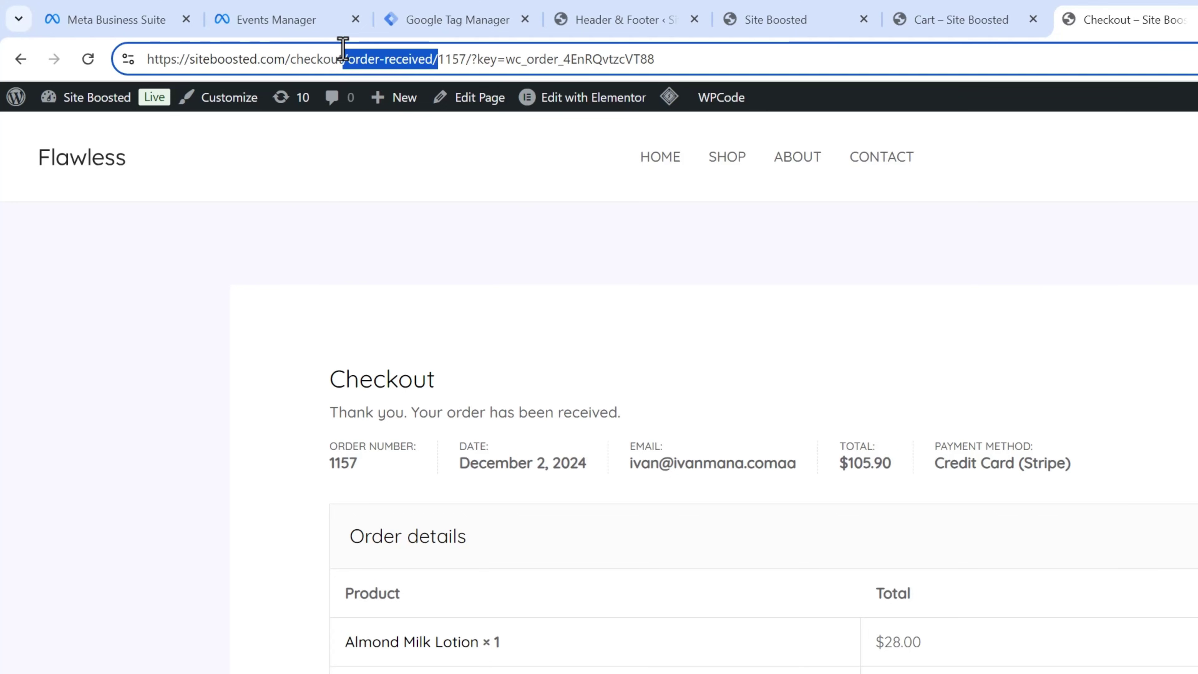
{"action": "left_click", "coordinate": [449, 19]}
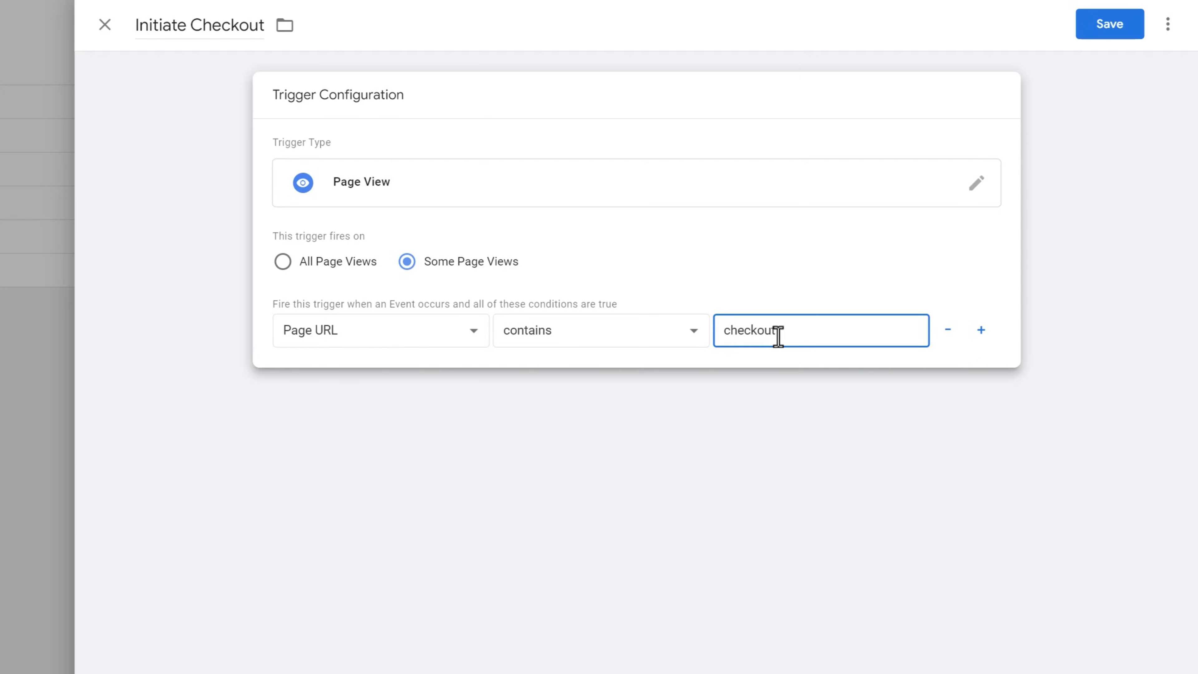
Step: Add a second condition to the Initiate Checkout trigger: Page URL does not contain /order-received/
{"action": "left_click", "coordinate": [981, 331]}
{"action": "left_click", "coordinate": [359, 373]}
{"action": "scroll", "coordinate": [387, 177], "scroll_direction": "down", "scroll_amount": 1}
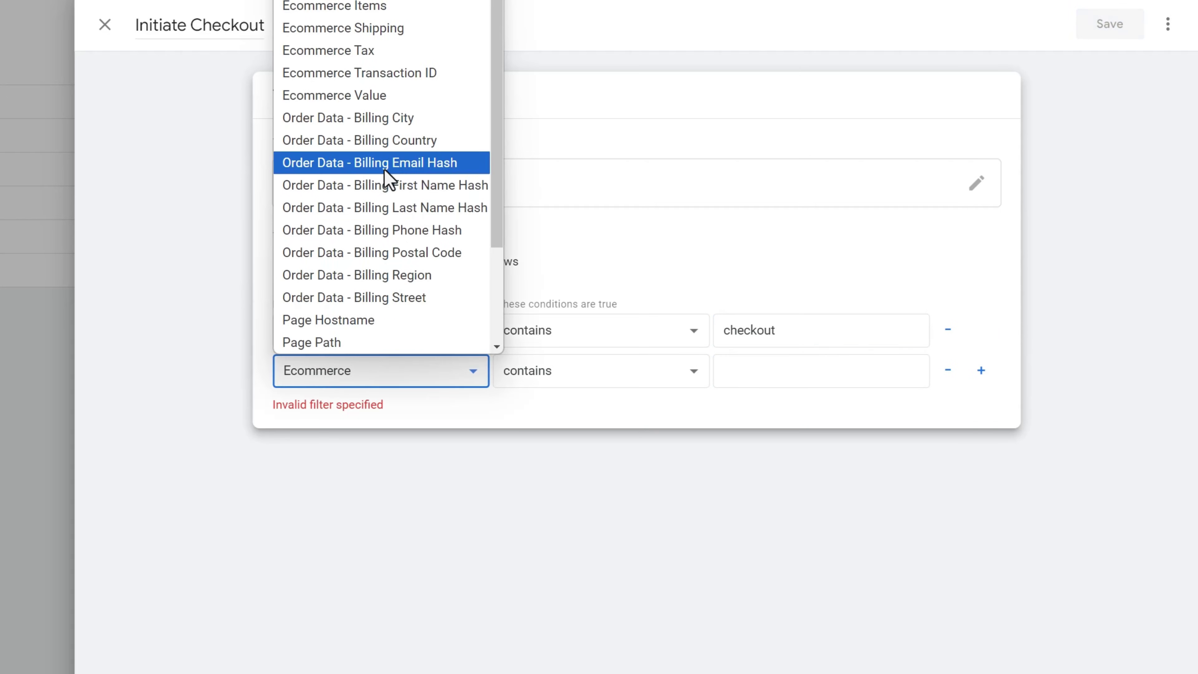
{"action": "scroll", "coordinate": [378, 208], "scroll_direction": "down", "scroll_amount": 3}
{"action": "left_click", "coordinate": [361, 233]}
{"action": "left_click", "coordinate": [548, 380]}
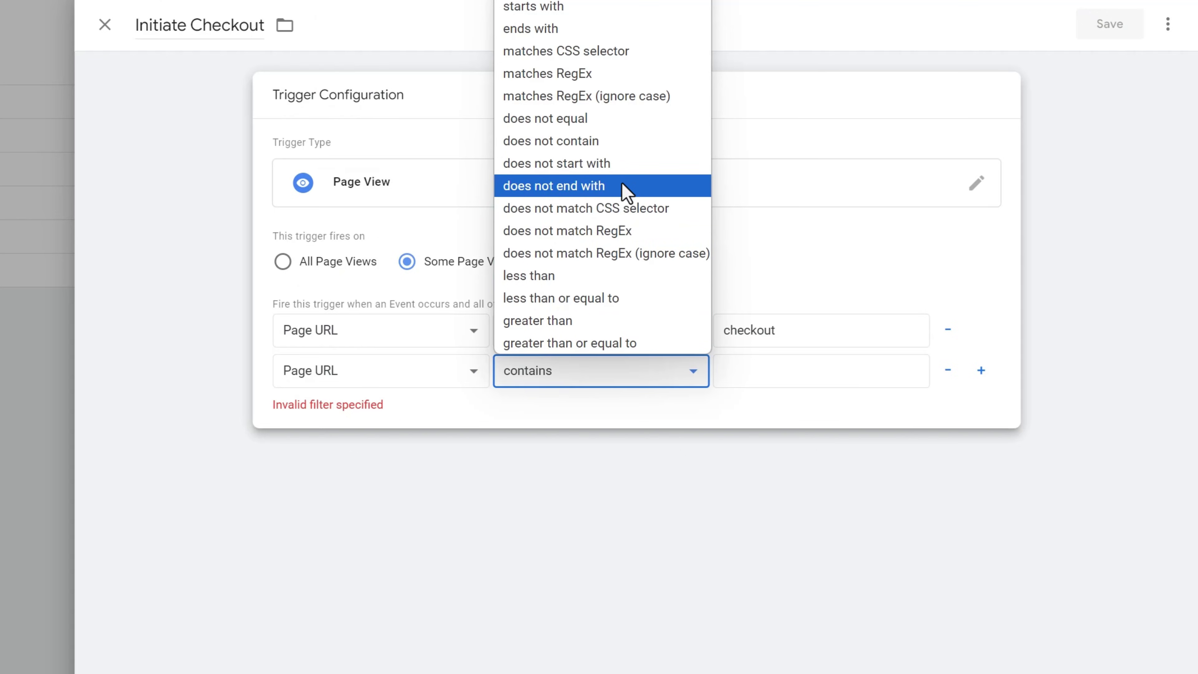
{"action": "left_click", "coordinate": [526, 146]}
{"action": "left_click", "coordinate": [757, 363]}
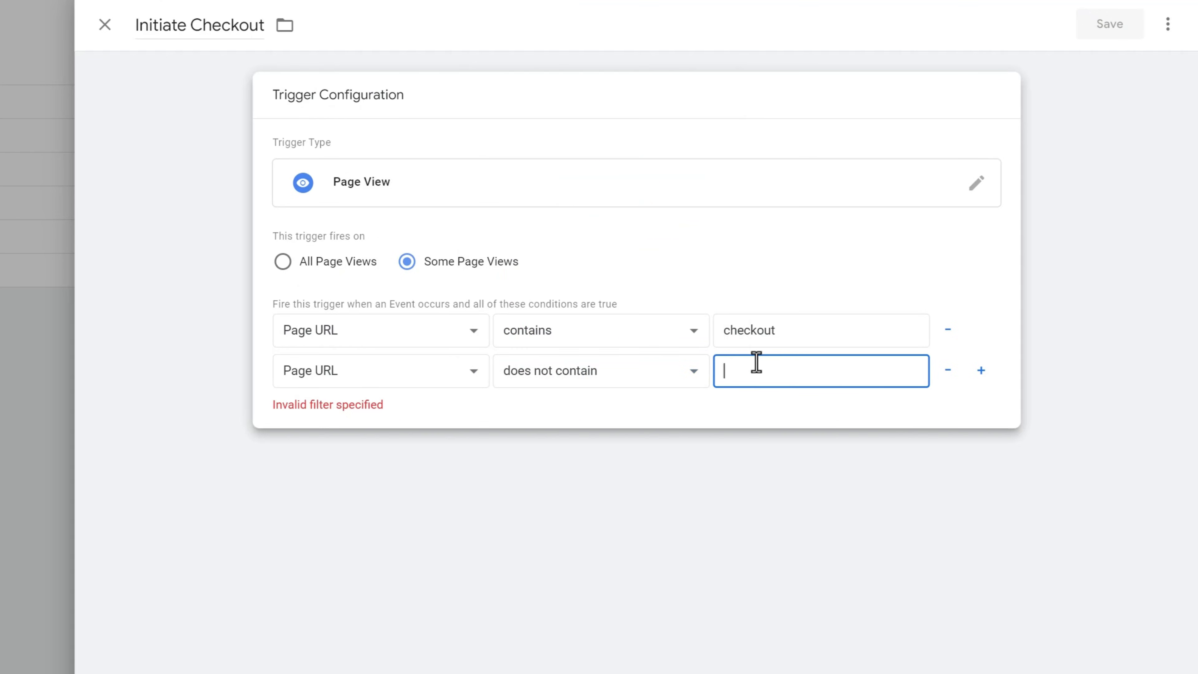
{"action": "key", "text": "ctrl+v"}
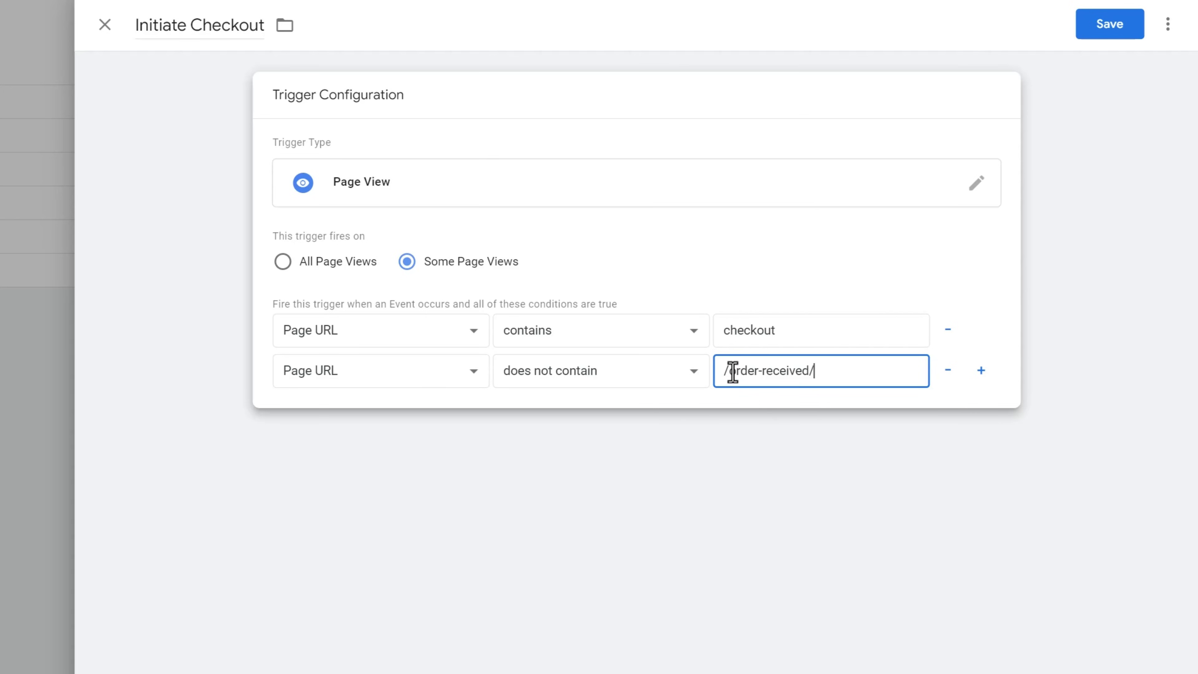
Step: Save the Initiate Checkout trigger and the Facebook Ads - Initiate Checkout tag
{"action": "left_click_drag", "start_coordinate": [724, 327], "coordinate": [787, 327]}
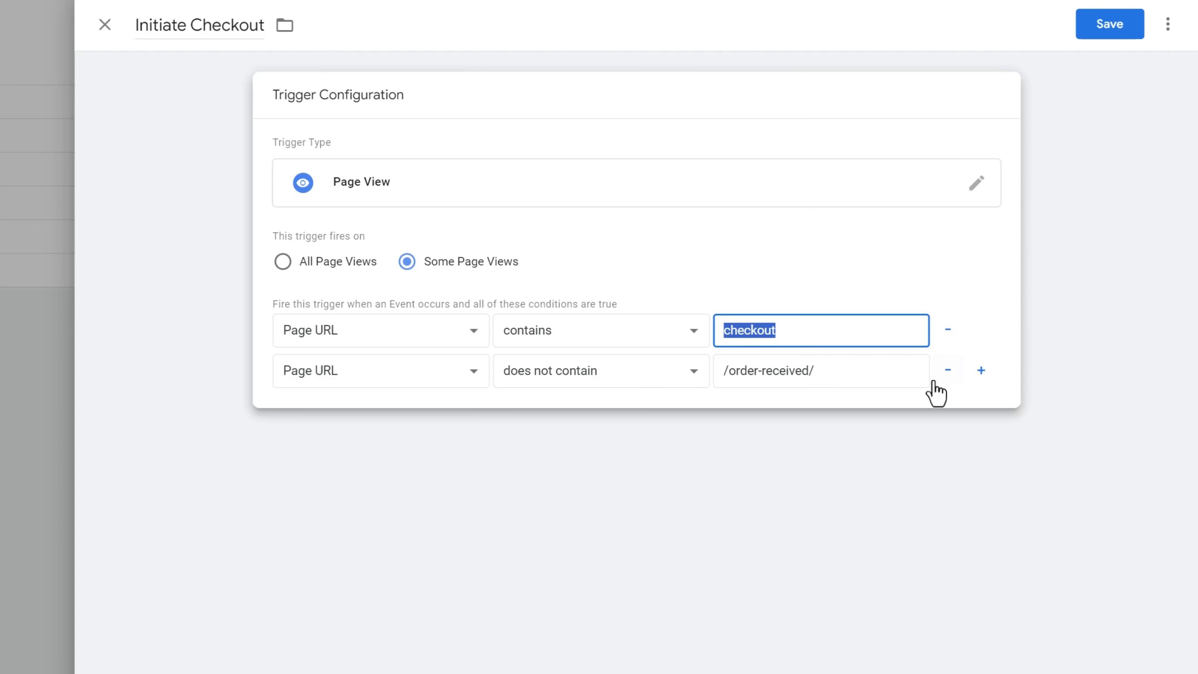
{"action": "left_click", "coordinate": [1109, 29]}
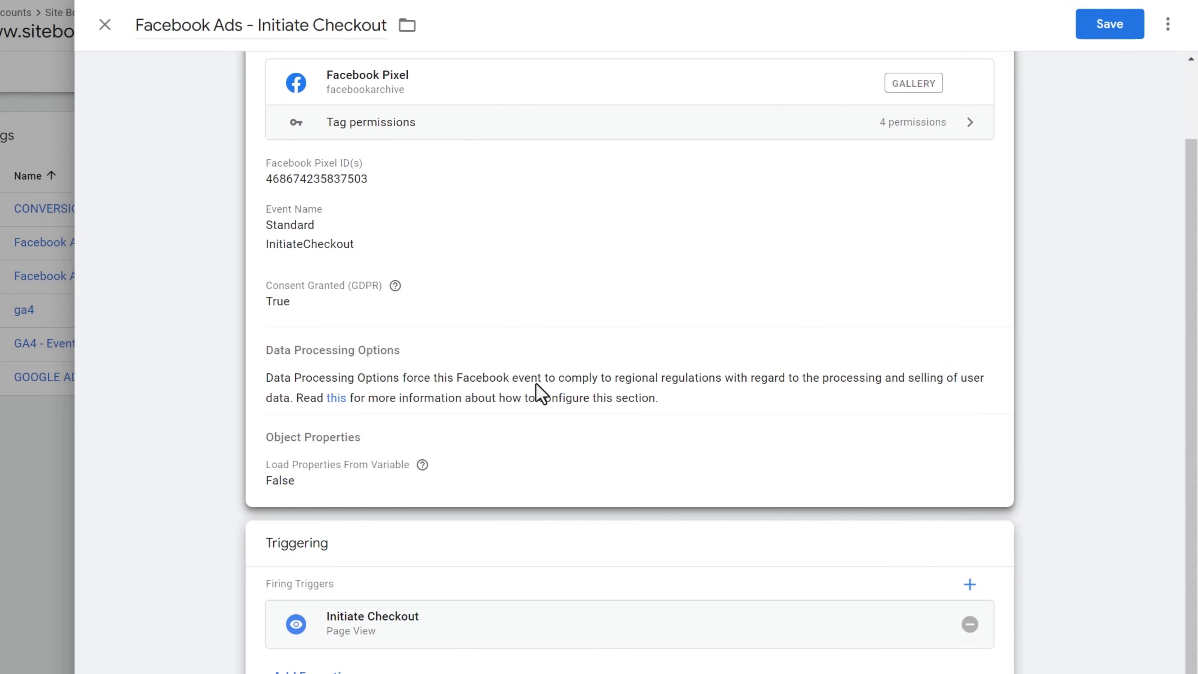
{"action": "left_click", "coordinate": [1110, 26]}
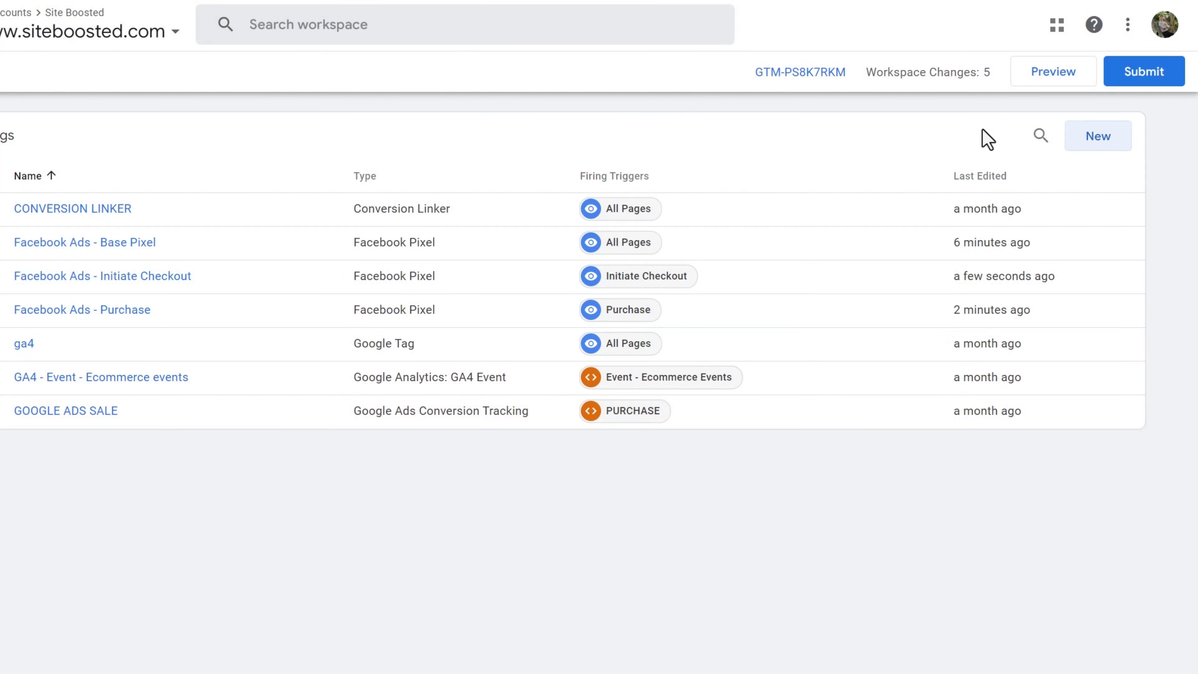
Step: Create a new tag and name it Facebook Ads - Add to Cart
{"action": "left_click", "coordinate": [1098, 138]}
{"action": "left_click", "coordinate": [182, 36]}
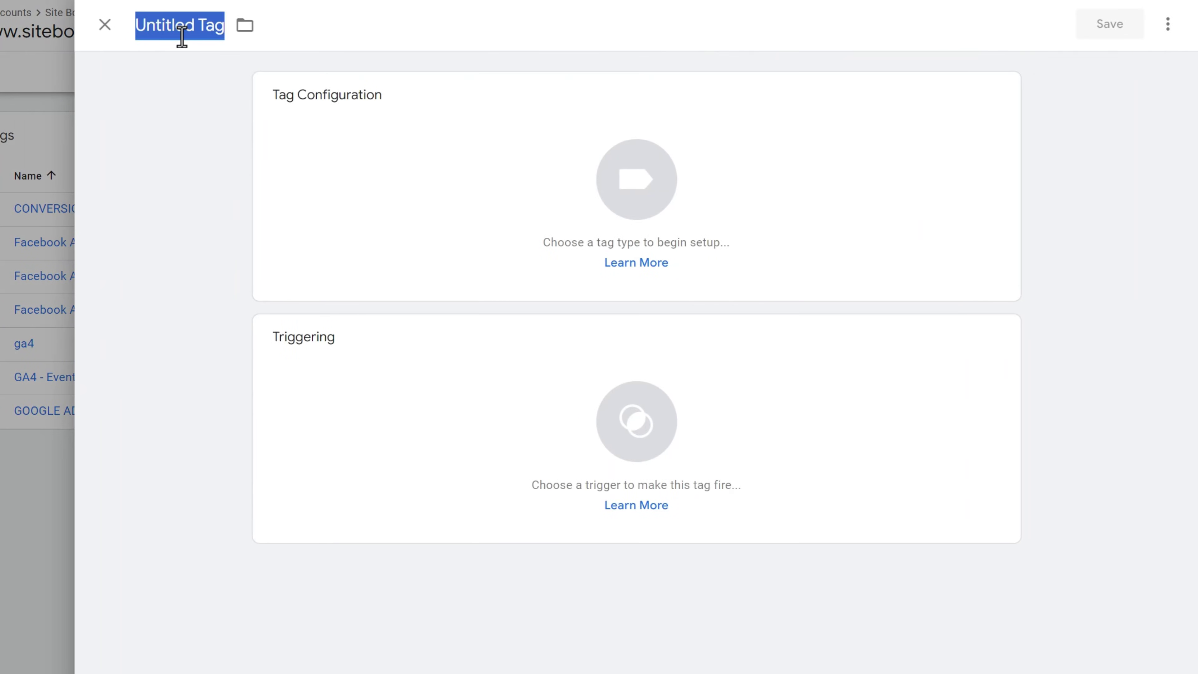
{"action": "type", "text": "Facebook Ads -"}
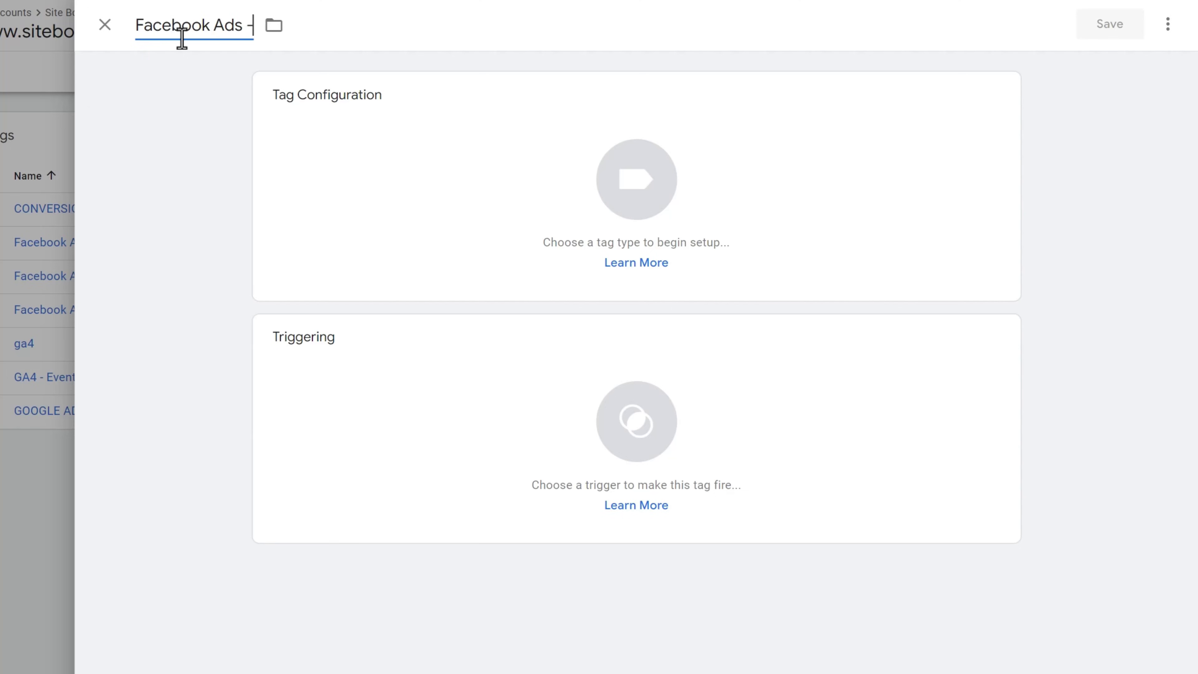
{"action": "type", "text": " Add to Cart"}
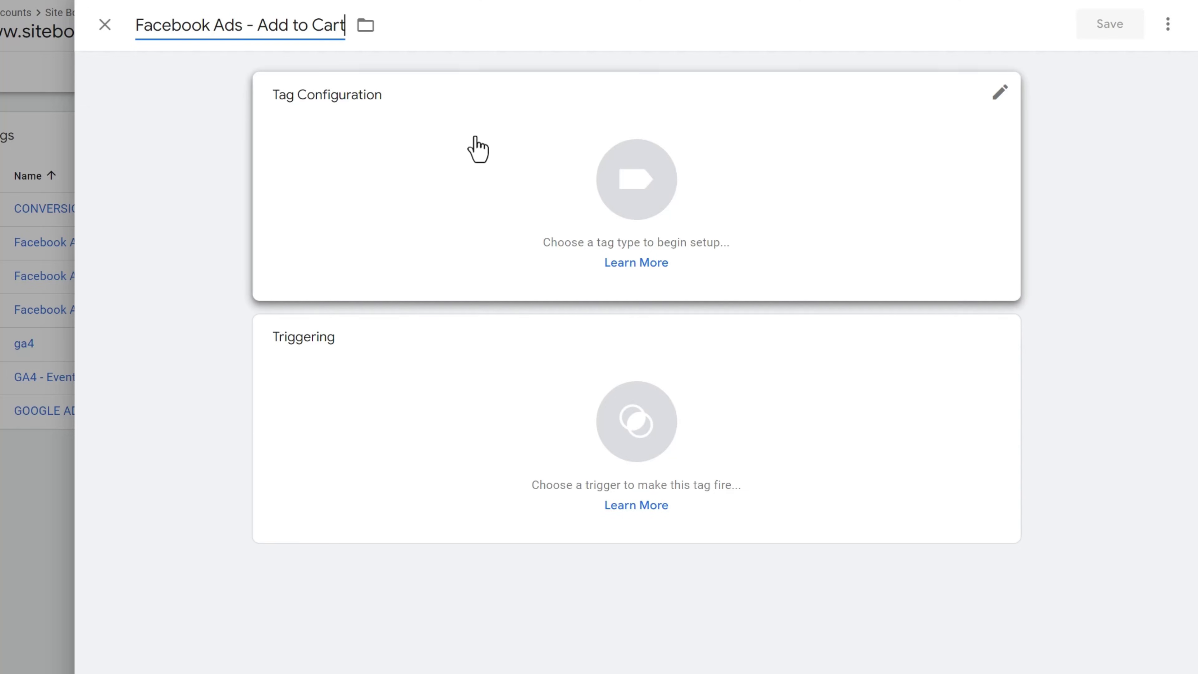
Step: Configure the tag as a Facebook Pixel tag with the Simplest FB Pixel's dataset ID and the standard event AddToCart
{"action": "left_click", "coordinate": [476, 147]}
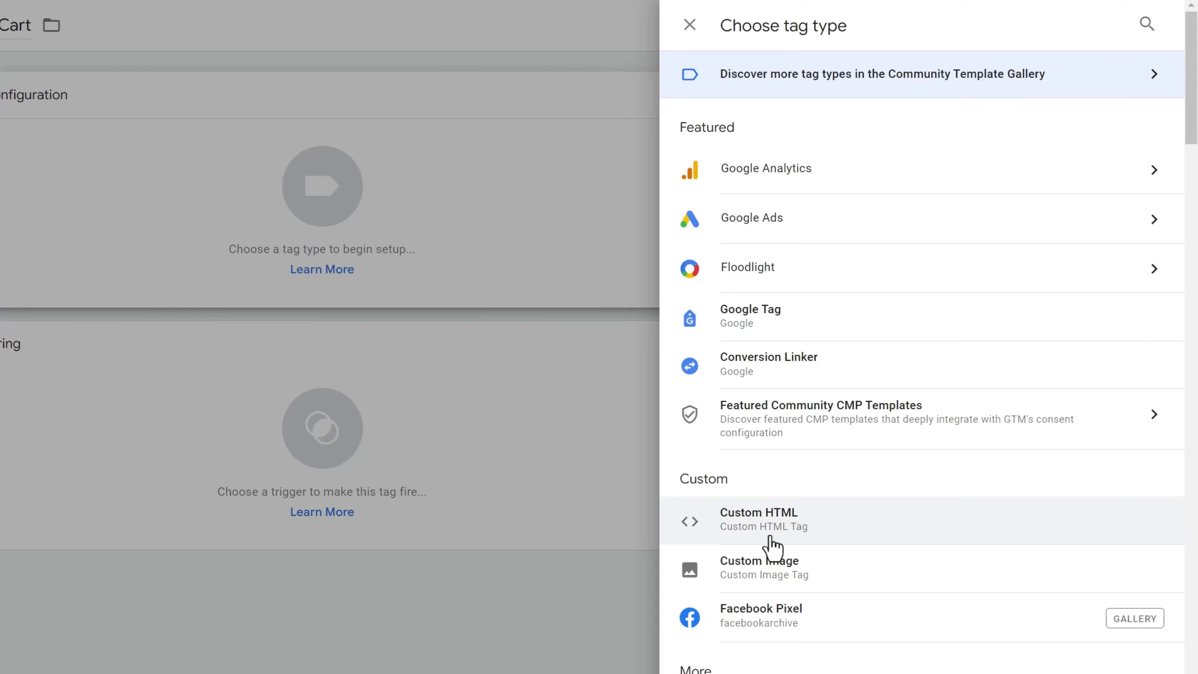
{"action": "left_click", "coordinate": [757, 616]}
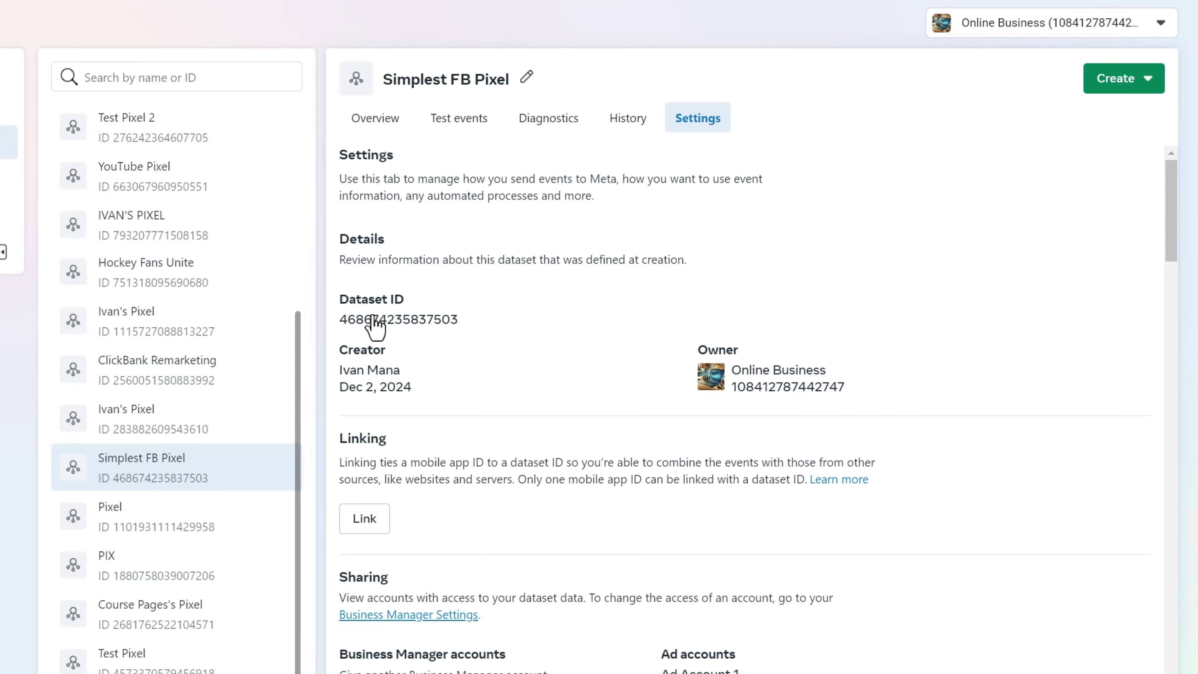
{"action": "left_click", "coordinate": [376, 320]}
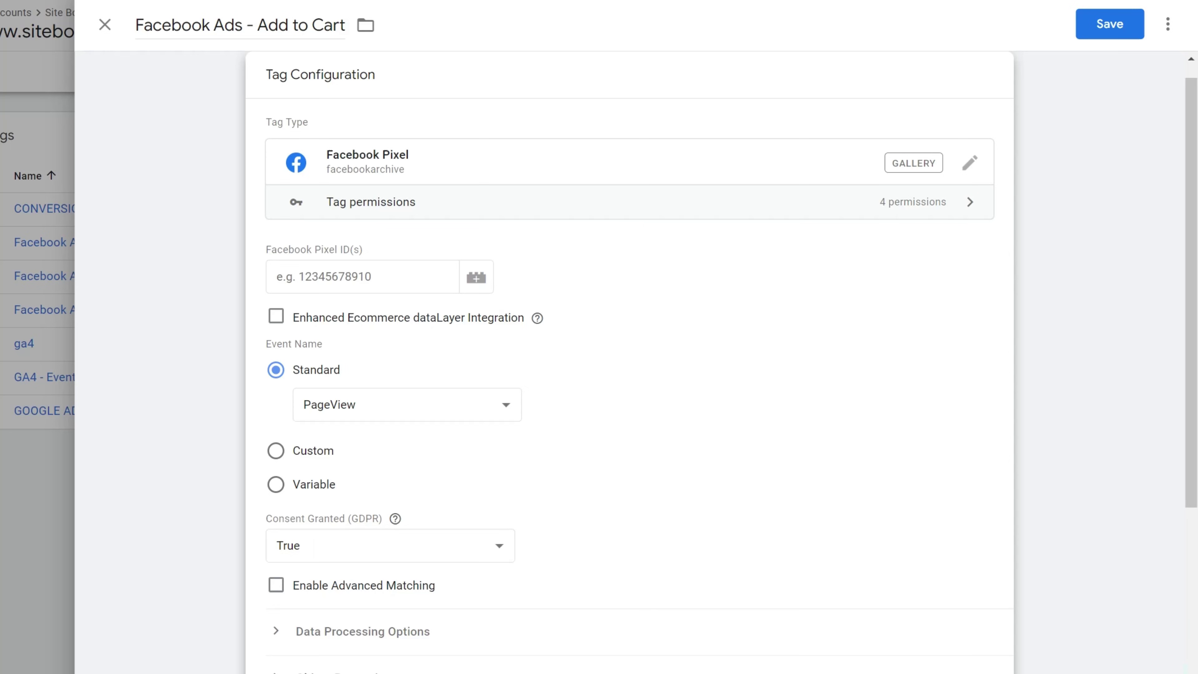
{"action": "left_click", "coordinate": [310, 287]}
{"action": "key", "text": "ctrl+v"}
{"action": "left_click", "coordinate": [411, 406]}
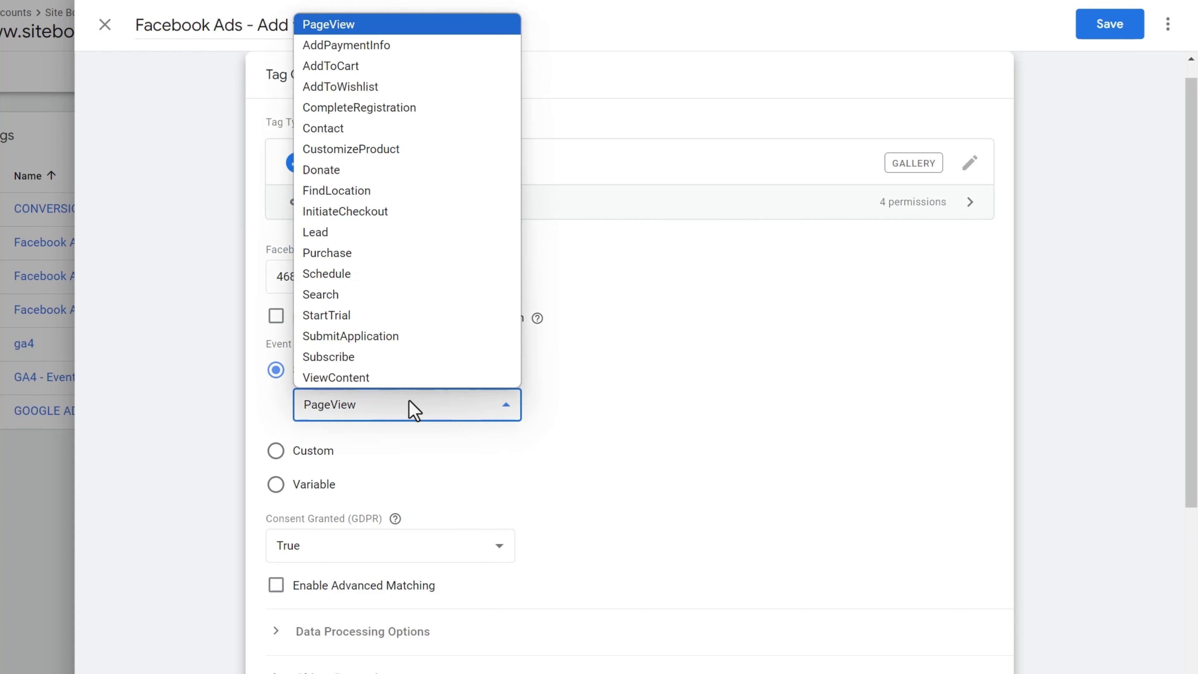
{"action": "left_click", "coordinate": [354, 67]}
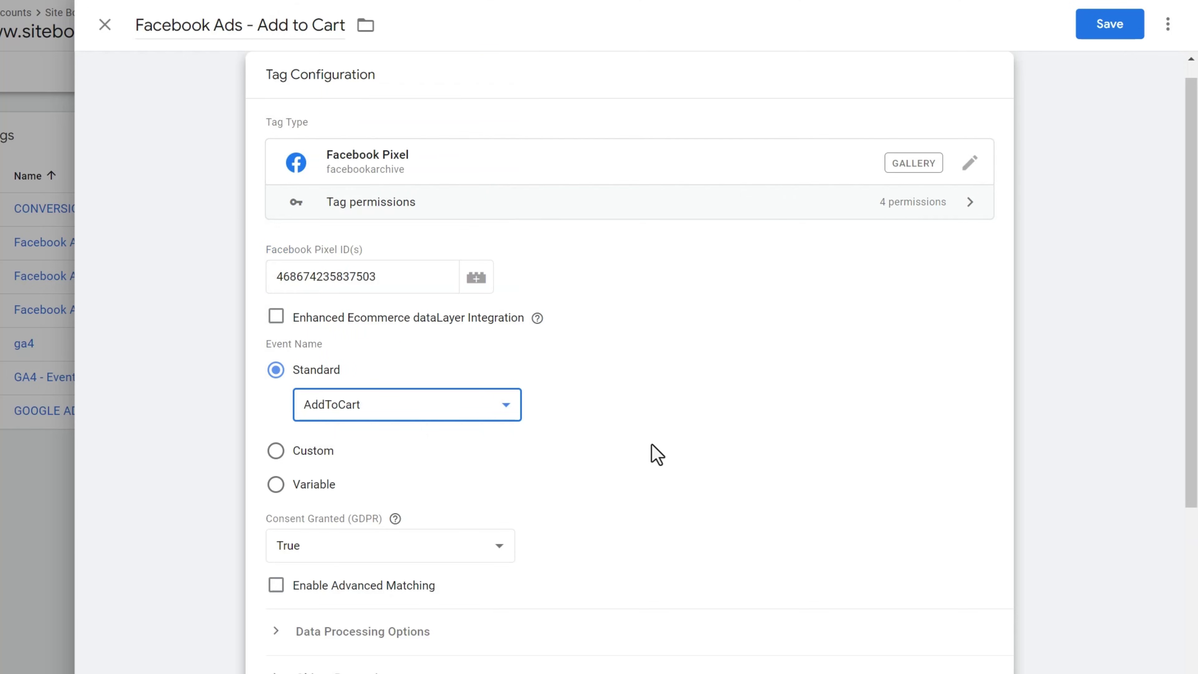
Step: Create a new trigger for the Facebook Ads - Add to Cart tag and name it Add to Cart
{"action": "scroll", "coordinate": [654, 455], "scroll_direction": "down", "scroll_amount": 5}
{"action": "scroll", "coordinate": [632, 457], "scroll_direction": "down", "scroll_amount": 2}
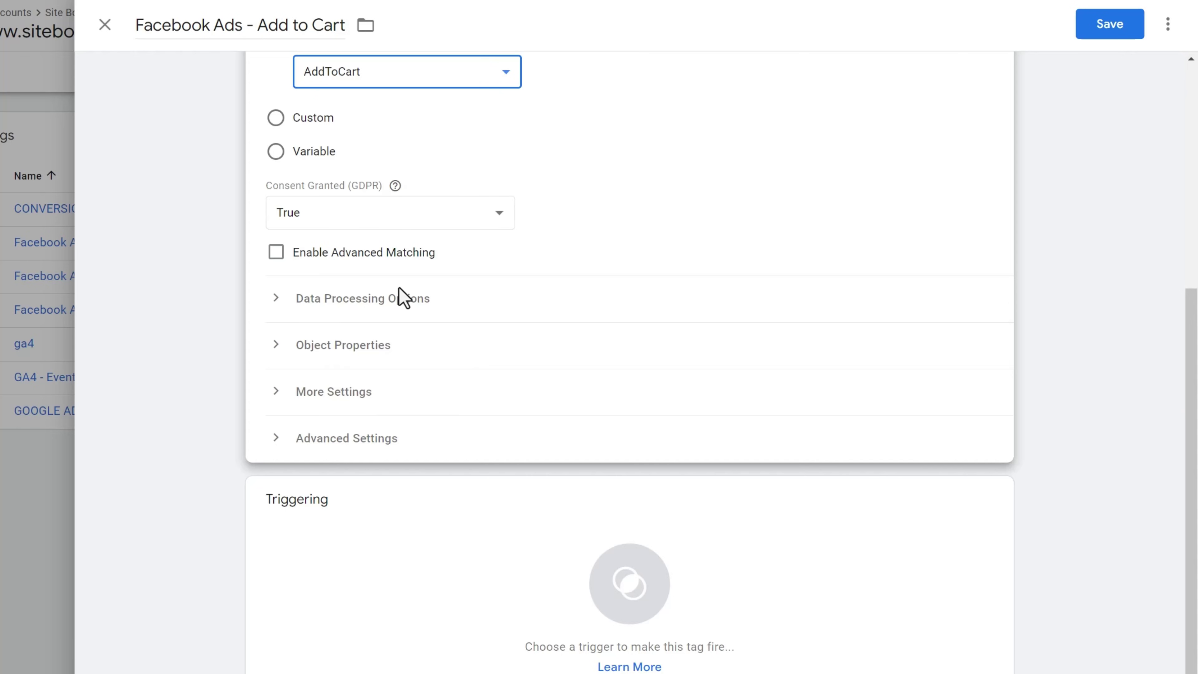
{"action": "left_click", "coordinate": [443, 577]}
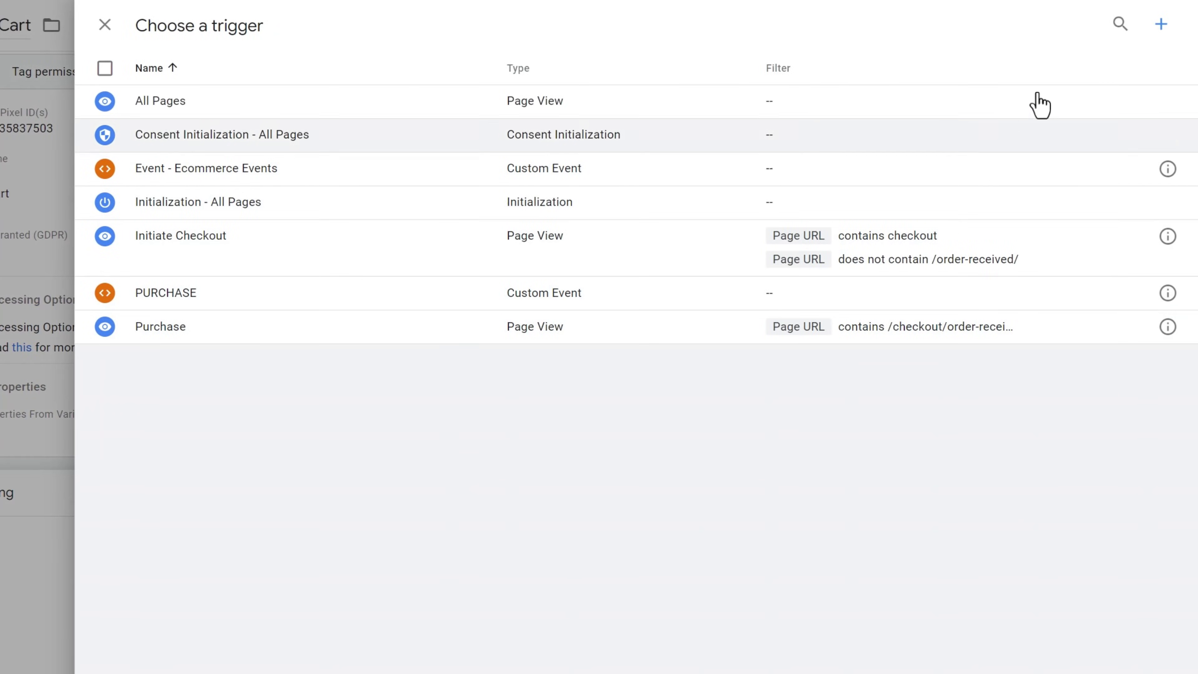
{"action": "left_click", "coordinate": [1165, 26]}
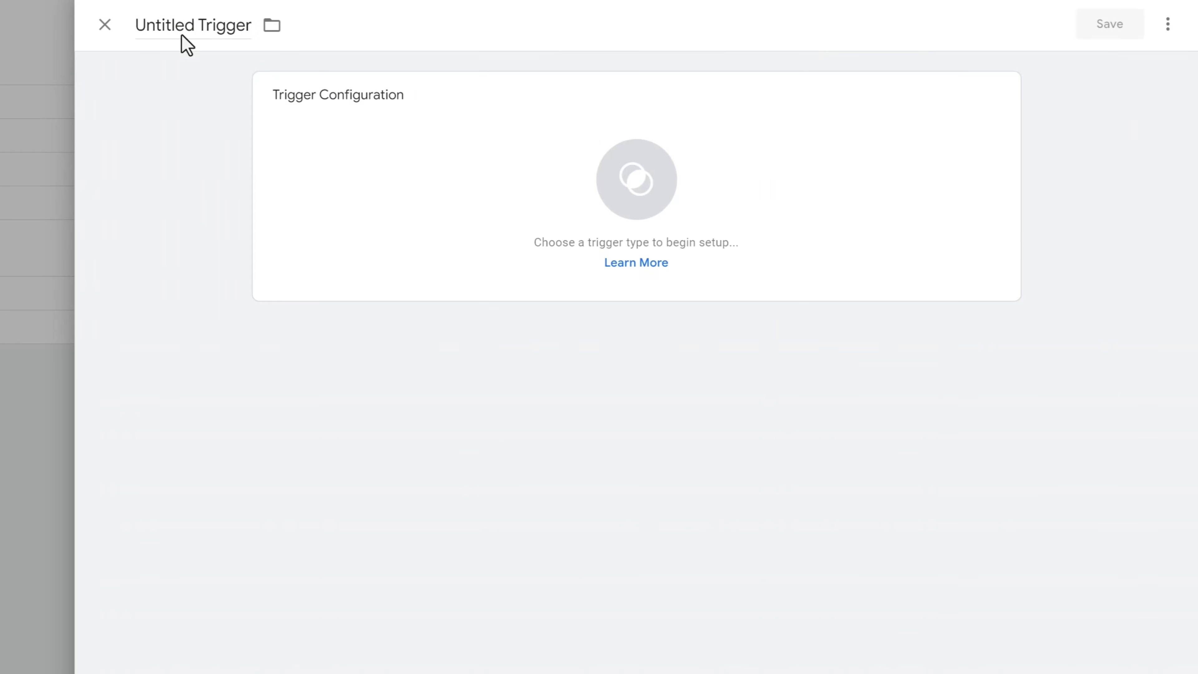
{"action": "left_click", "coordinate": [165, 26]}
{"action": "type", "text": "Add t"}
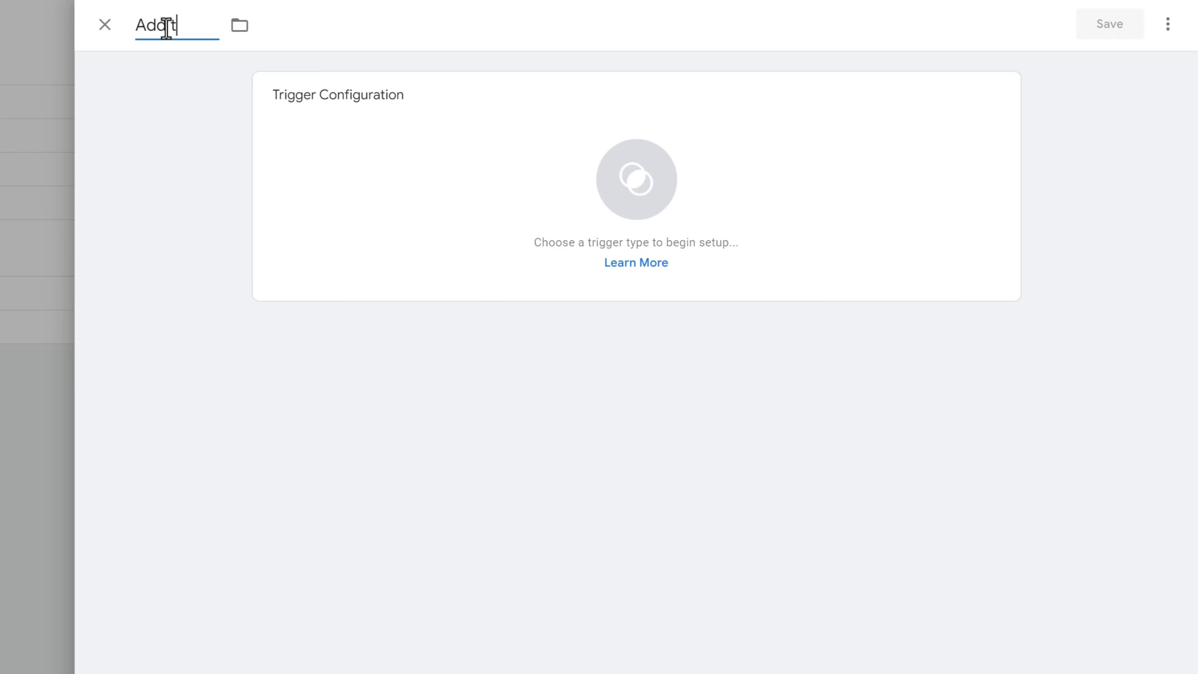
{"action": "type", "text": "o Cart"}
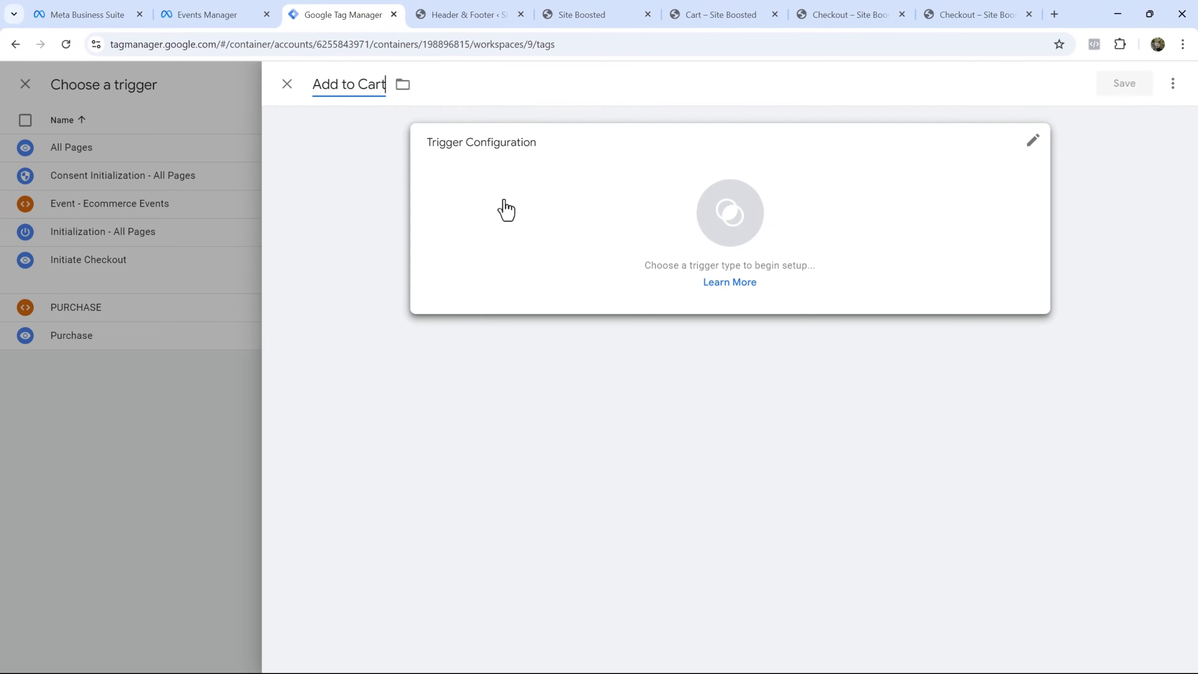
Step: Copy /cart/ from the store's cart page address and return to choosing the trigger type in Google Tag Manager
{"action": "left_click", "coordinate": [365, 174]}
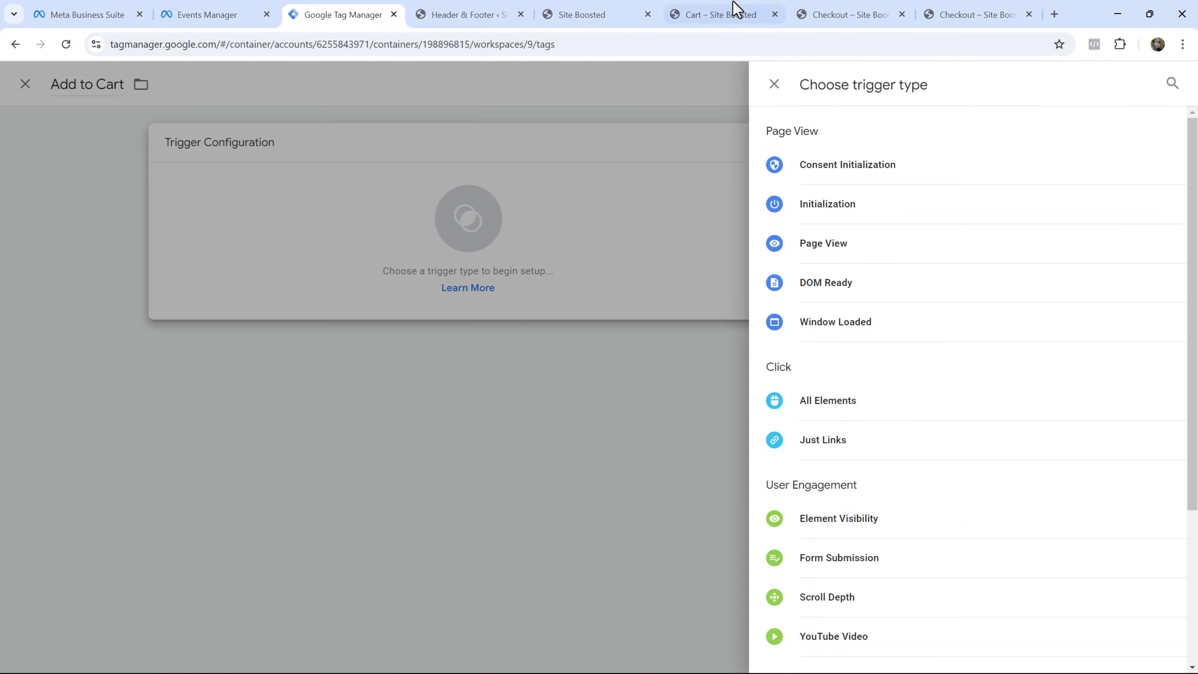
{"action": "left_click", "coordinate": [736, 8]}
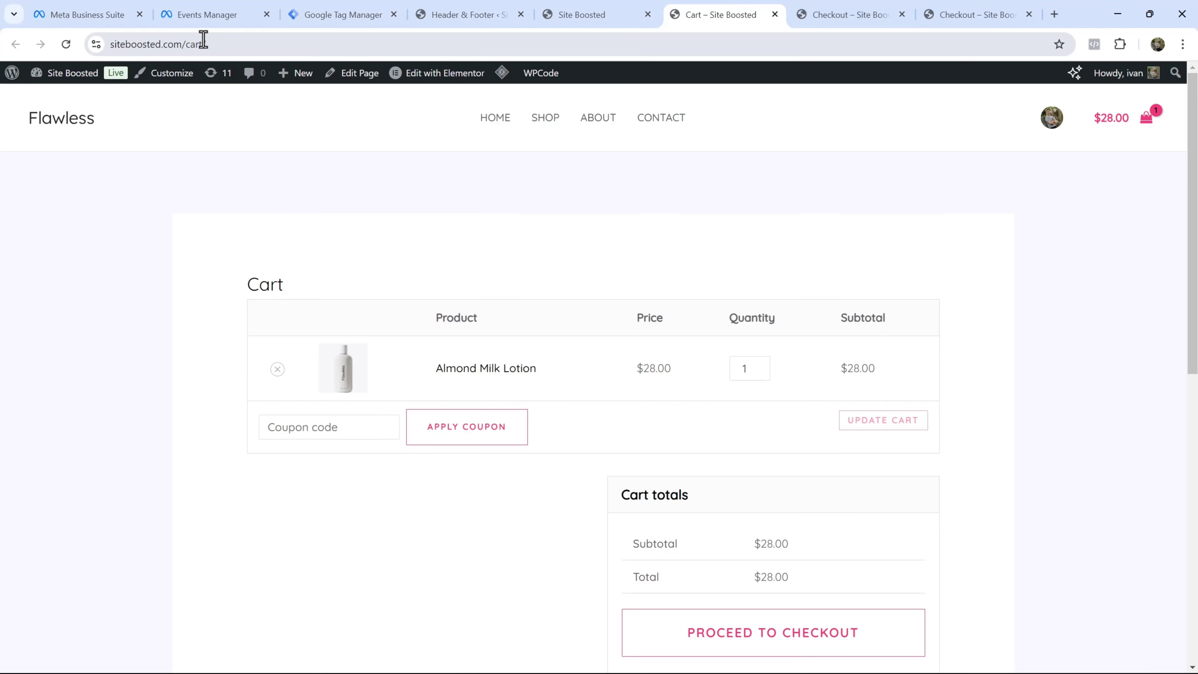
{"action": "left_click_drag", "start_coordinate": [230, 39], "coordinate": [182, 47]}
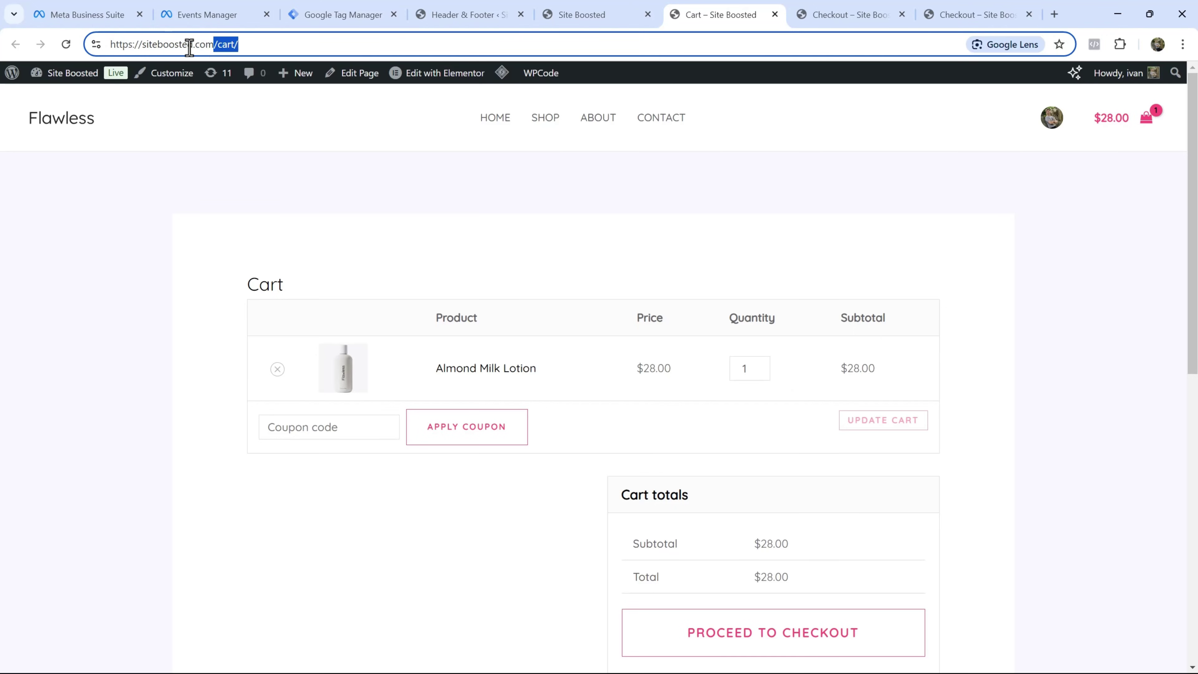
{"action": "left_click", "coordinate": [366, 12]}
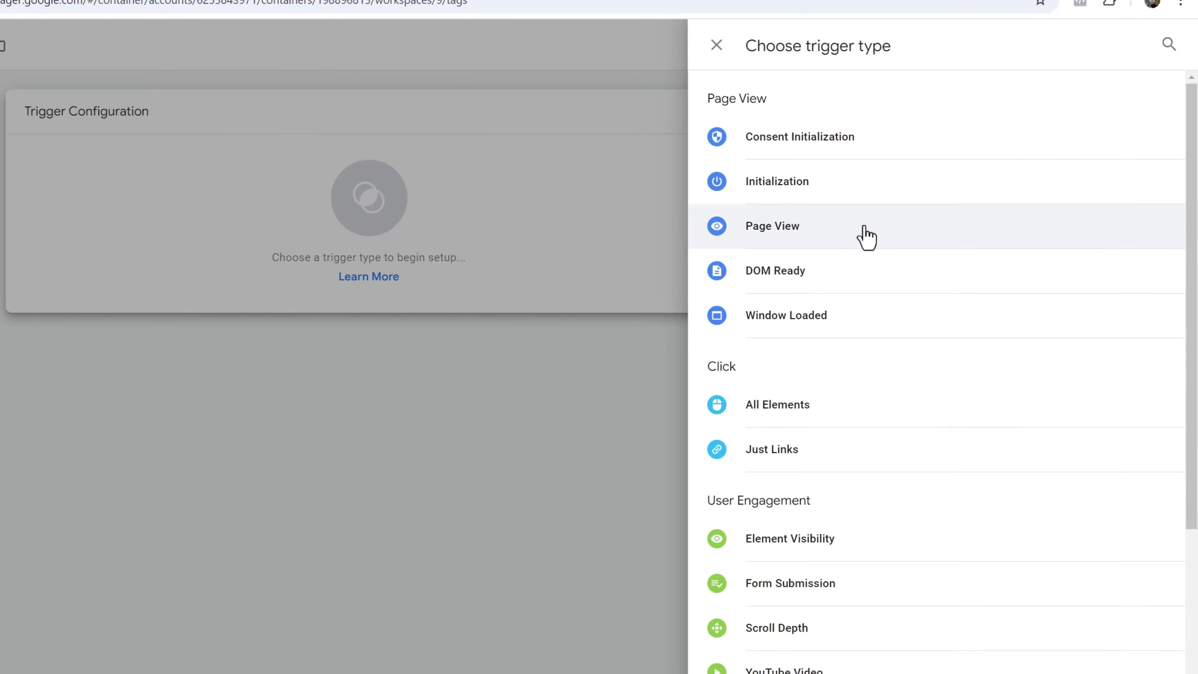
Step: Make the trigger a Page View firing on Some Page Views where Page URL contains /cart/, and save the trigger and its tag
{"action": "left_click", "coordinate": [803, 241]}
{"action": "left_click", "coordinate": [485, 269]}
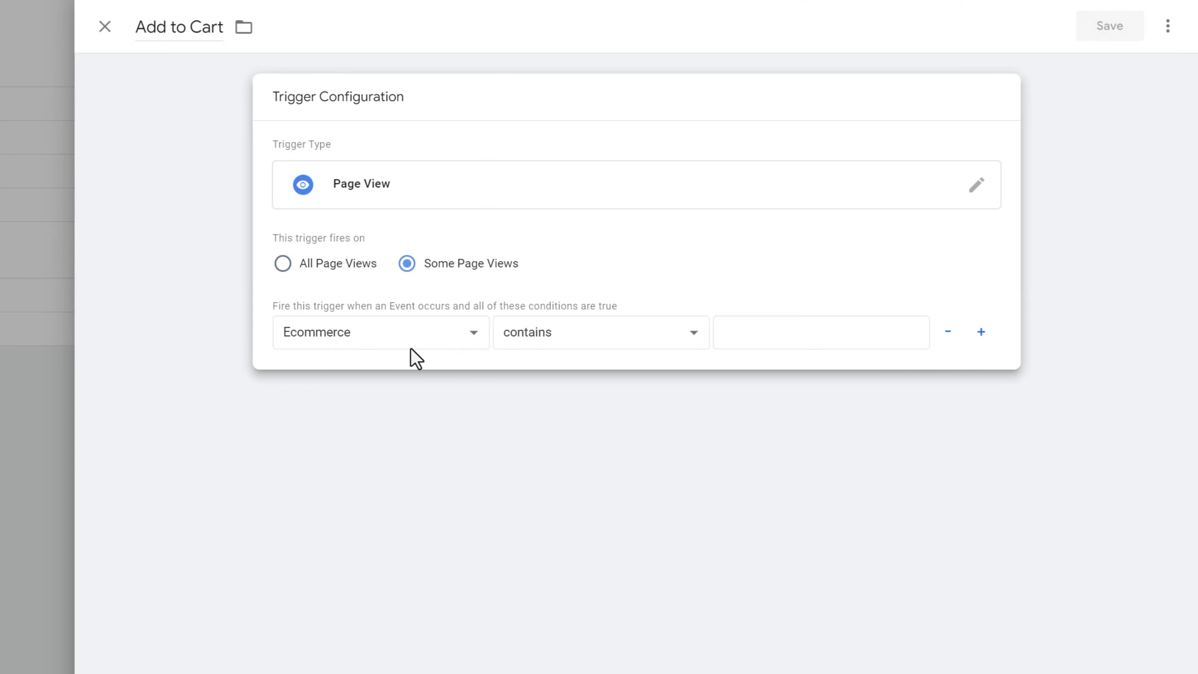
{"action": "left_click", "coordinate": [401, 333]}
{"action": "scroll", "coordinate": [415, 174], "scroll_direction": "down", "scroll_amount": 5}
{"action": "left_click", "coordinate": [339, 193]}
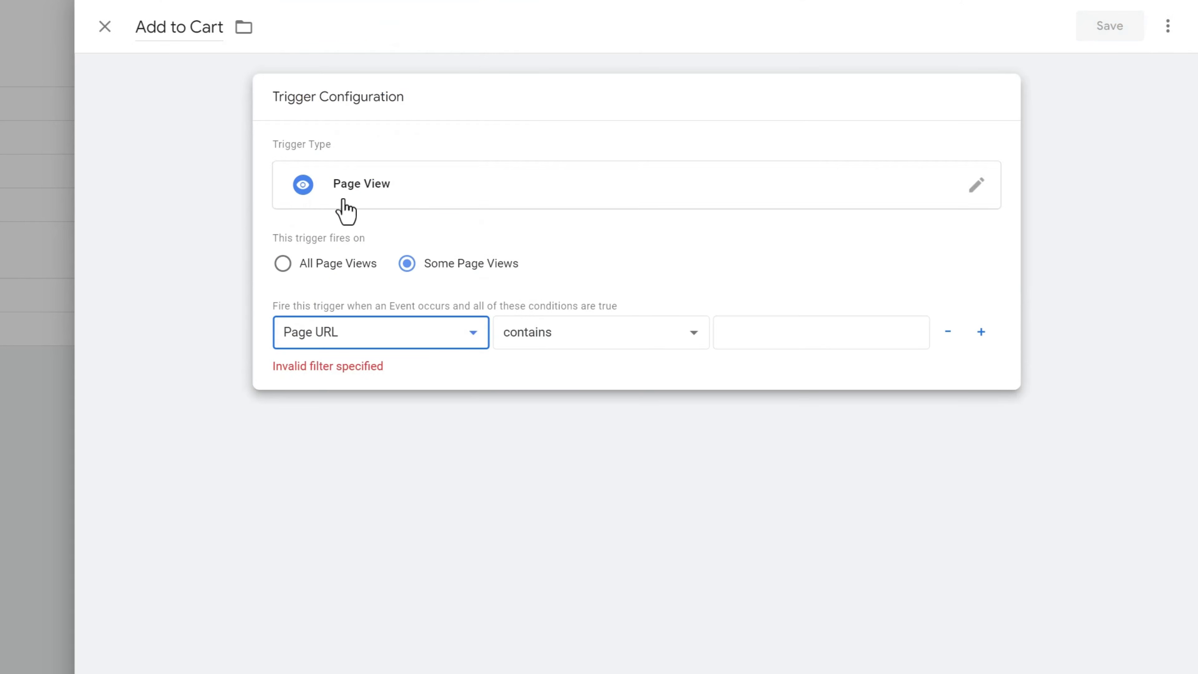
{"action": "left_click", "coordinate": [769, 344]}
{"action": "type", "text": "/cart/"}
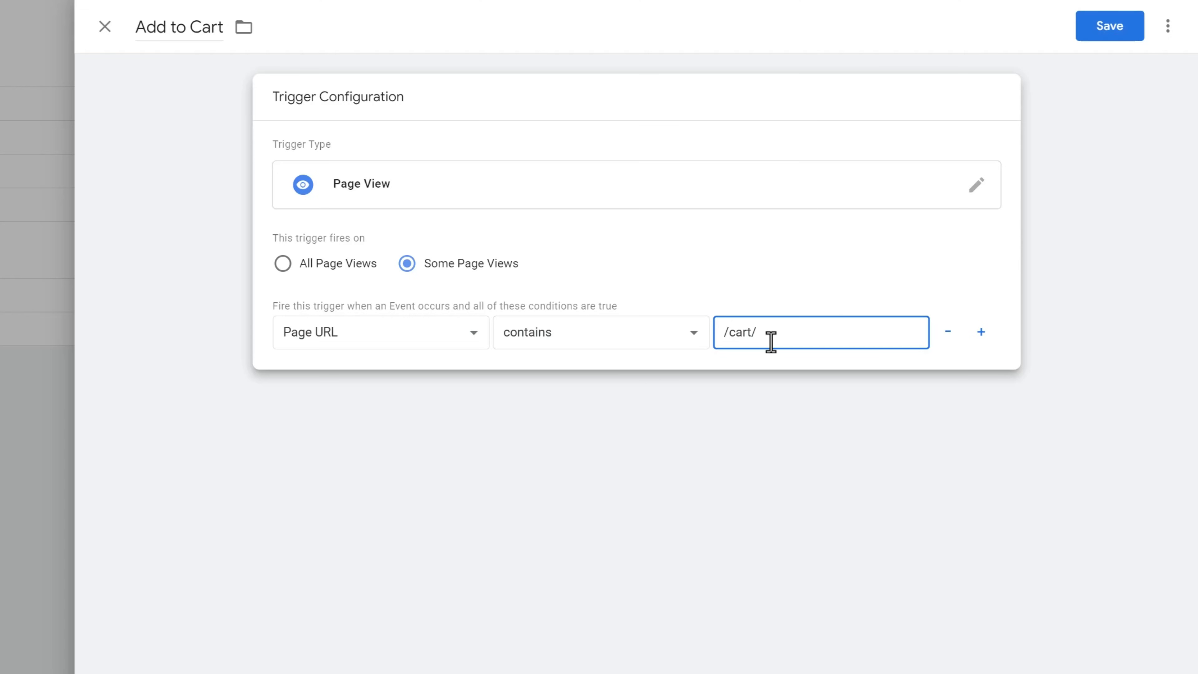
{"action": "left_click", "coordinate": [1101, 34]}
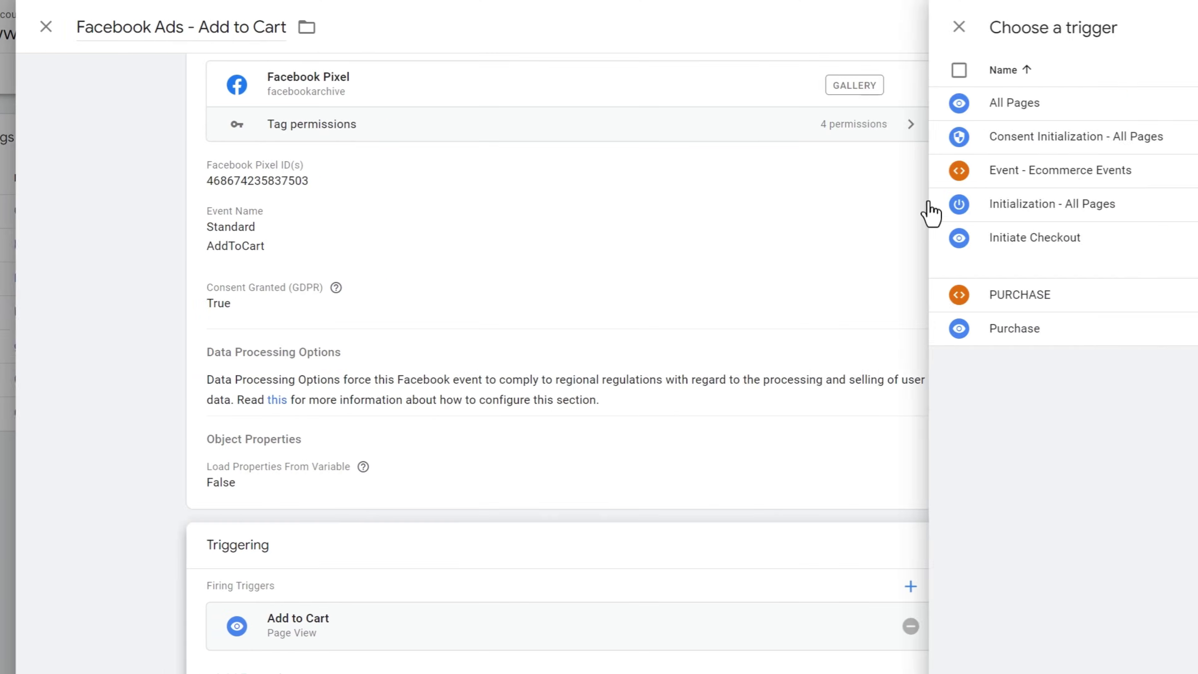
{"action": "left_click", "coordinate": [1110, 27]}
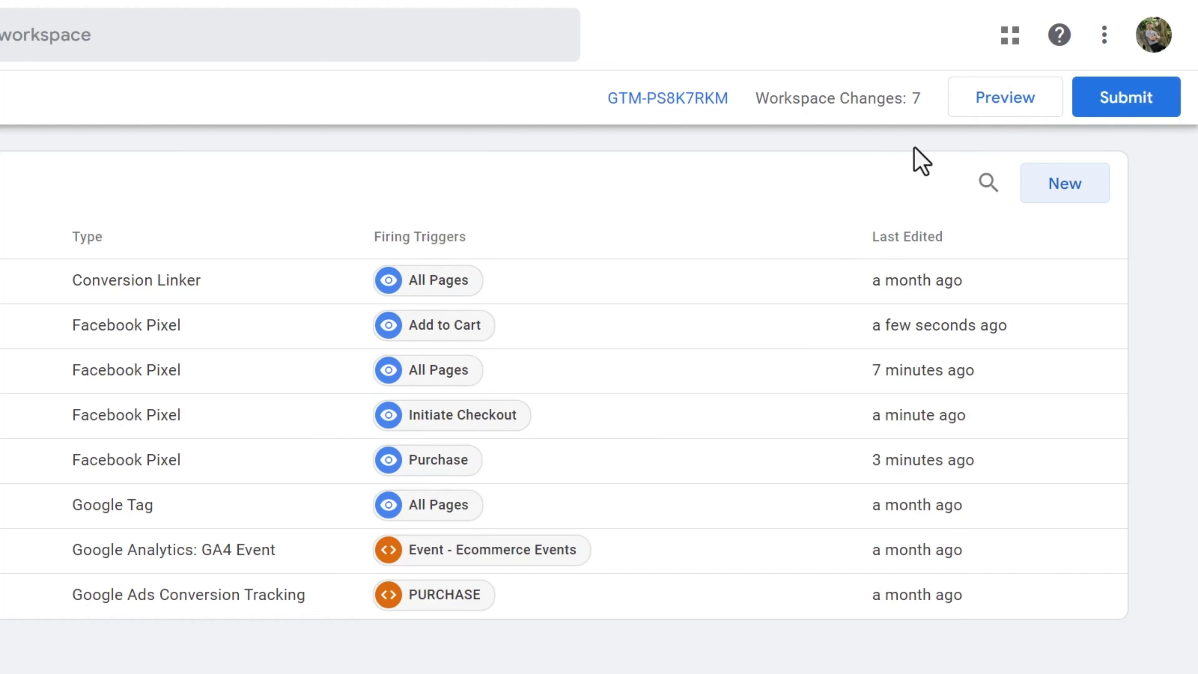
Step: Submit the workspace changes and publish them to Live as a version named Facebook Ads PIXEL Setup
{"action": "left_click", "coordinate": [1127, 97]}
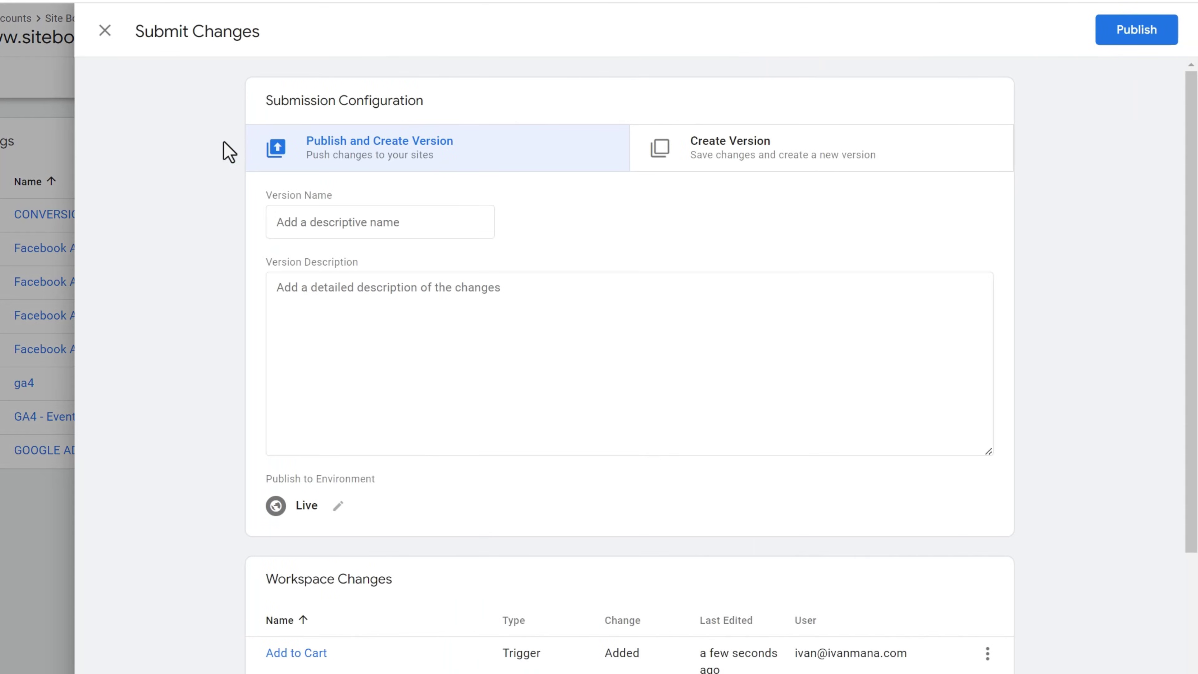
{"action": "left_click", "coordinate": [360, 223]}
{"action": "type", "text": "Facebook Ads PIXEL Setup"}
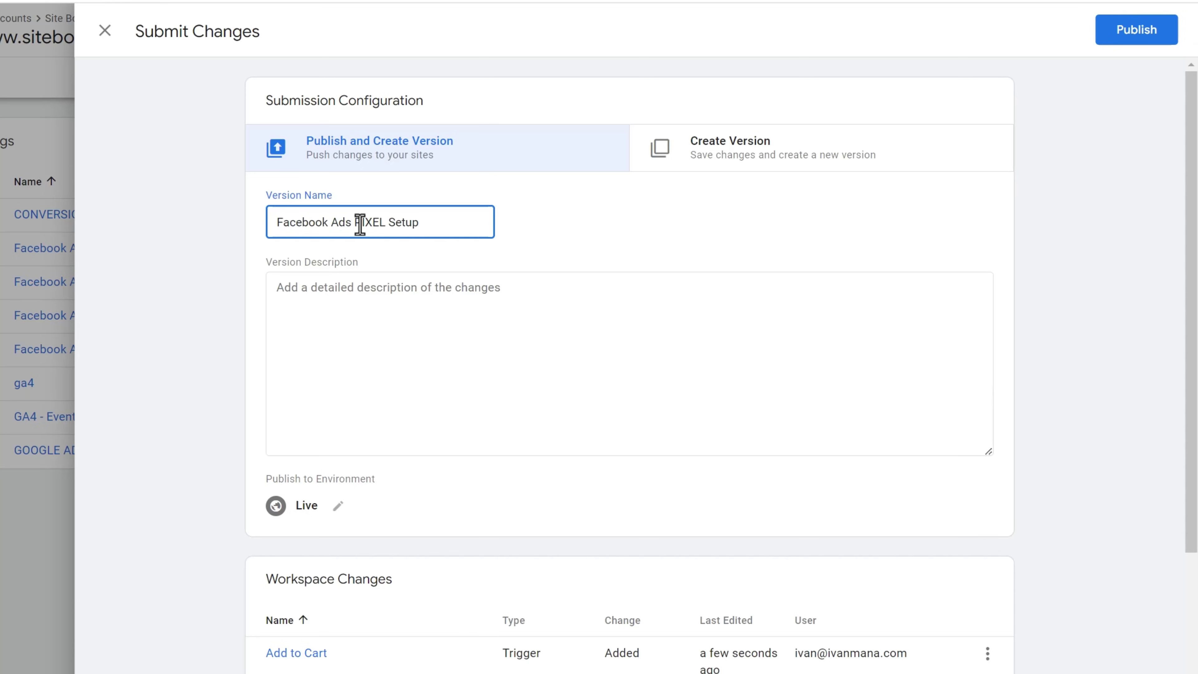
{"action": "left_click", "coordinate": [1137, 44]}
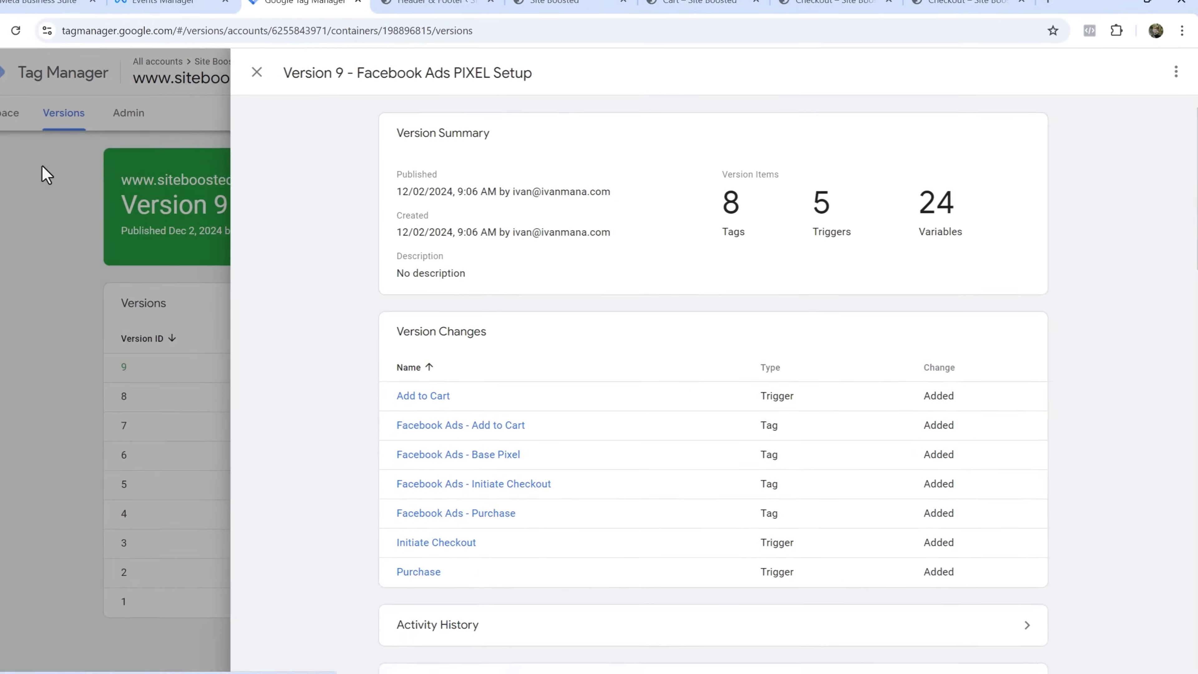
Step: Leave the published version's summary and open the list of tags in the workspace
{"action": "left_click", "coordinate": [45, 151]}
{"action": "left_click", "coordinate": [46, 126]}
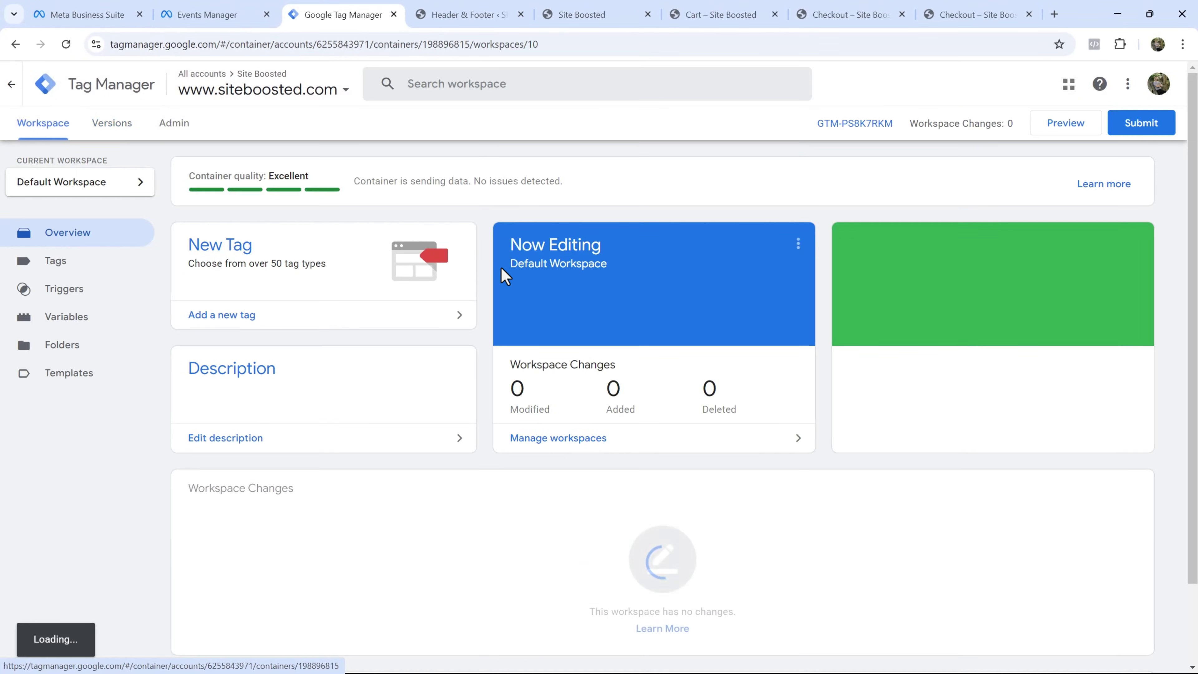
{"action": "left_click", "coordinate": [59, 263]}
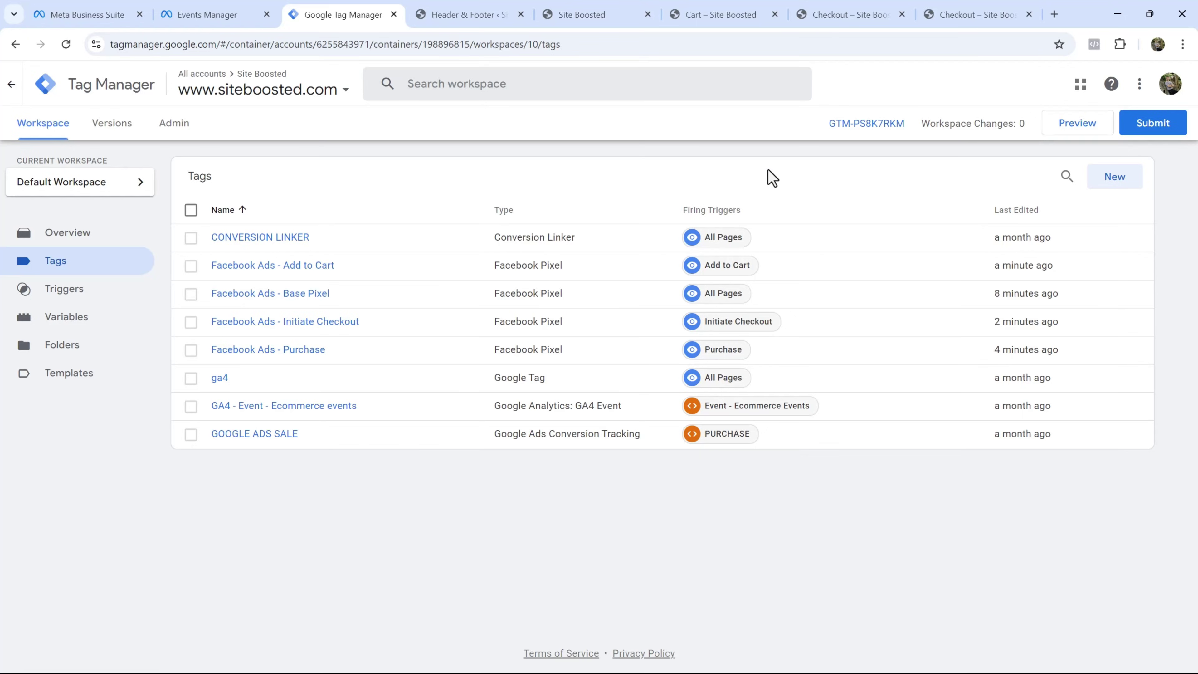
Step: Search Google for meta pixel helper extension in a new browser tab and open the Meta Pixel Helper page in the Chrome Web Store
{"action": "left_click", "coordinate": [1052, 11]}
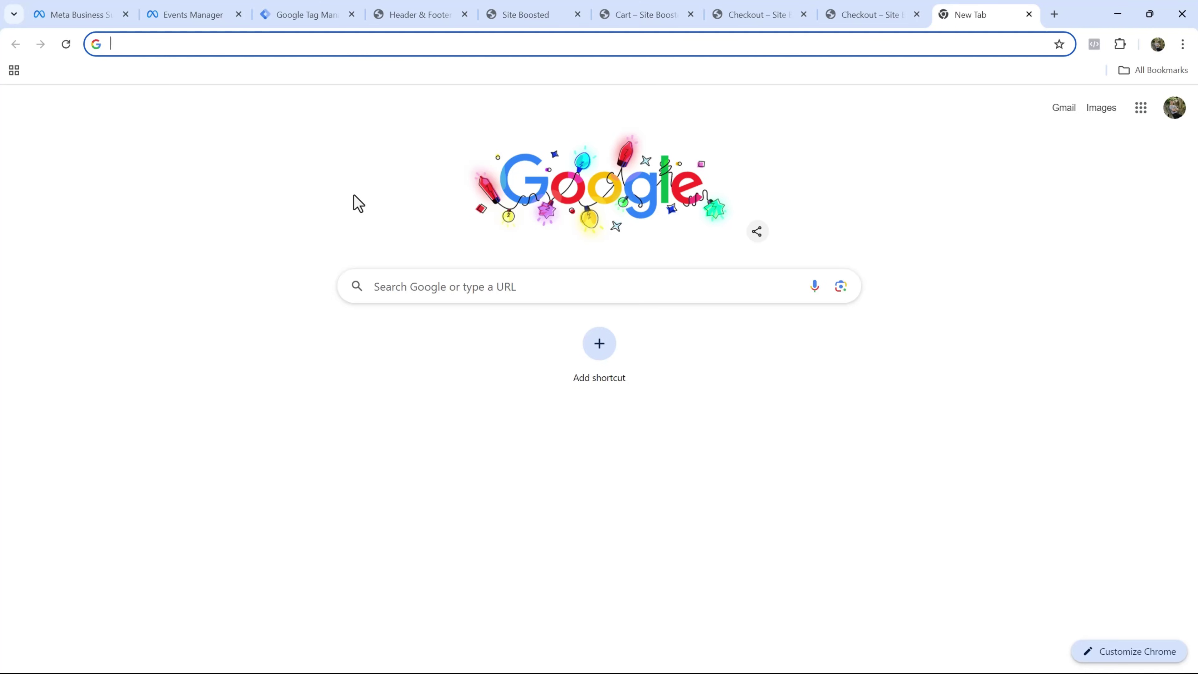
{"action": "type", "text": "meta pix"}
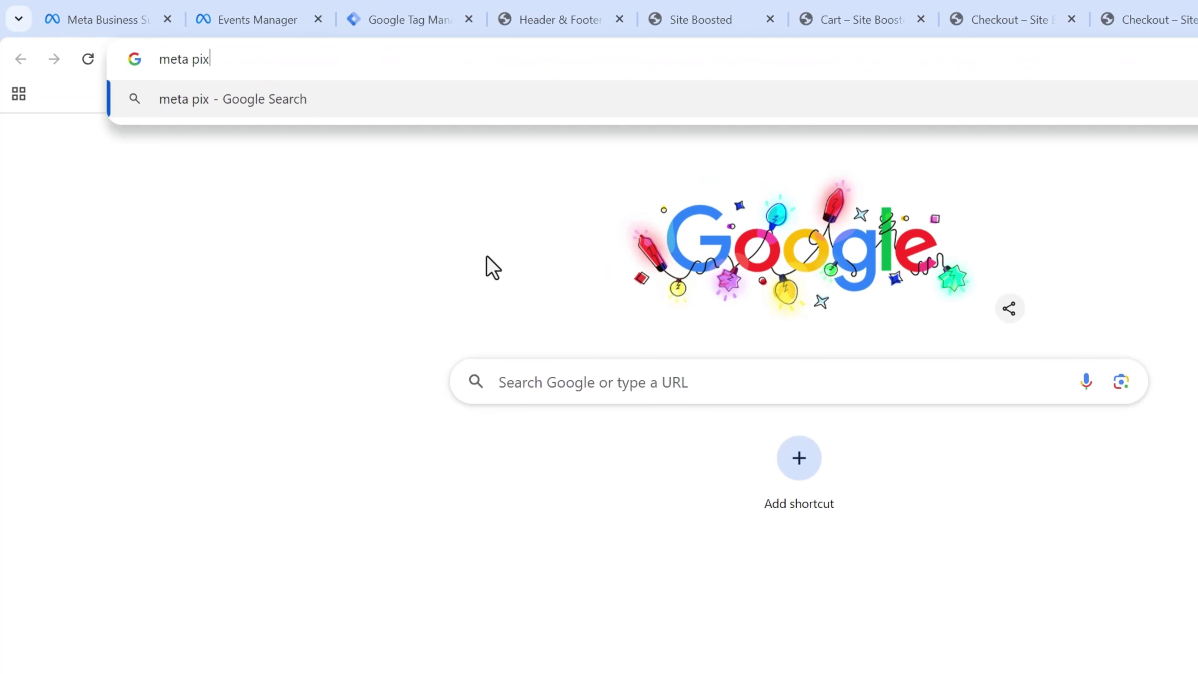
{"action": "type", "text": "el helper extension"}
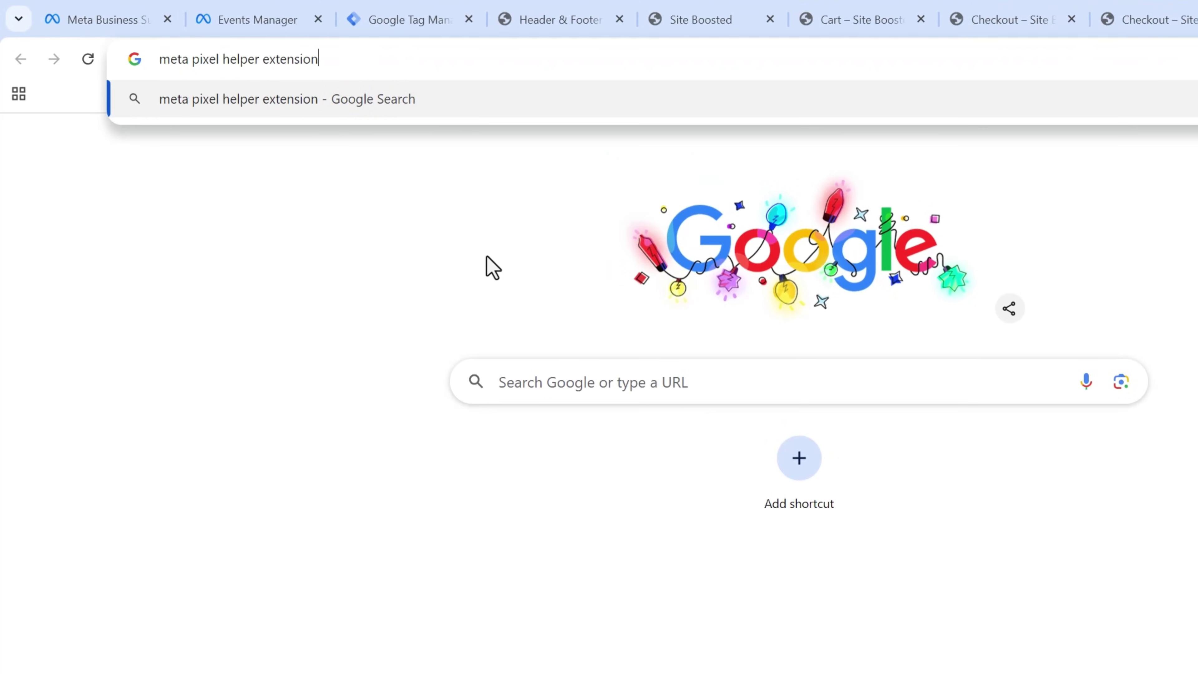
{"action": "key", "text": "Return"}
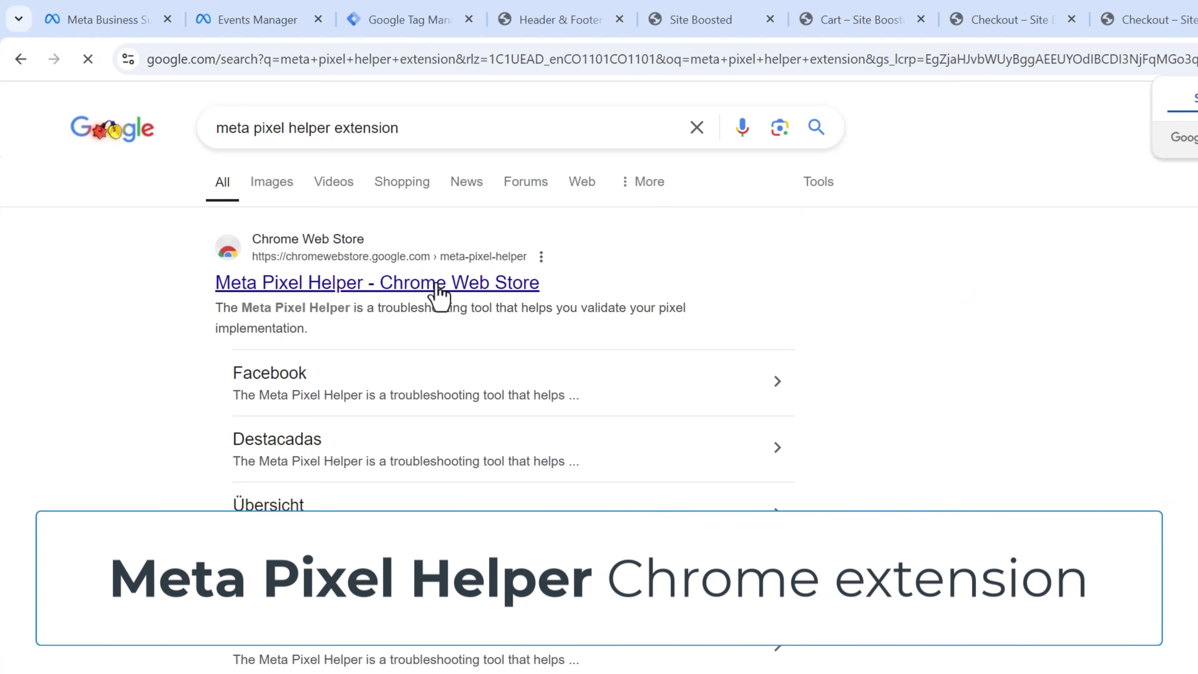
{"action": "left_click", "coordinate": [439, 284]}
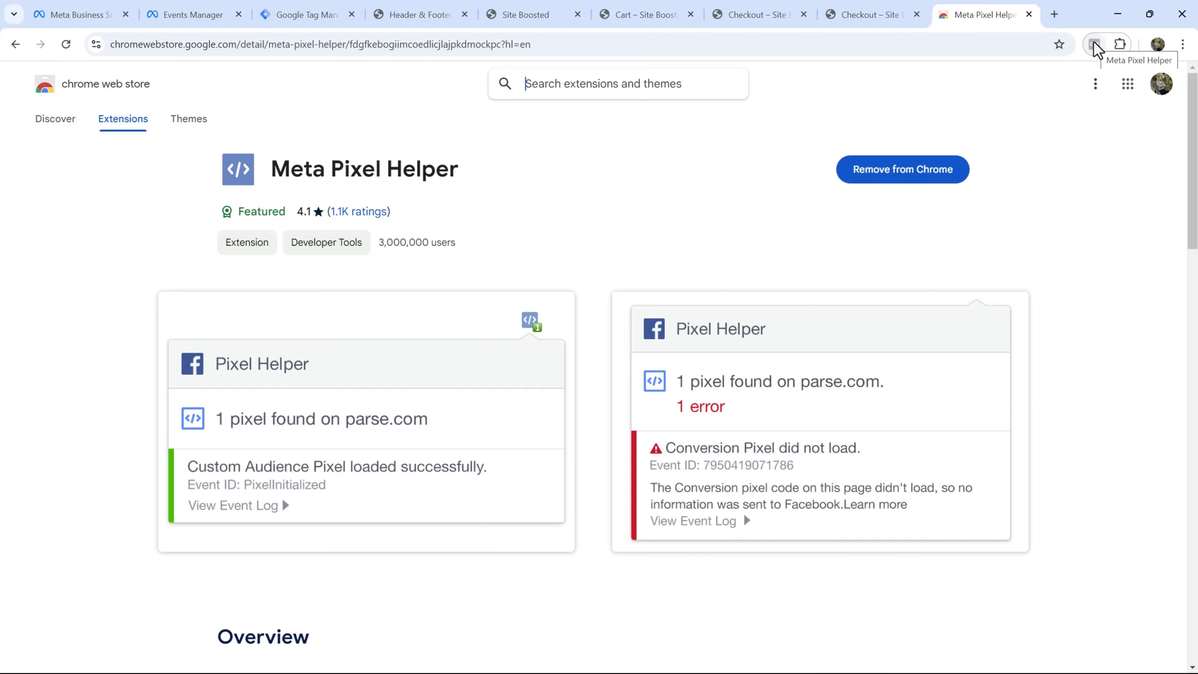
{"action": "left_click_drag", "start_coordinate": [460, 169], "coordinate": [269, 169]}
{"action": "left_click", "coordinate": [348, 163]}
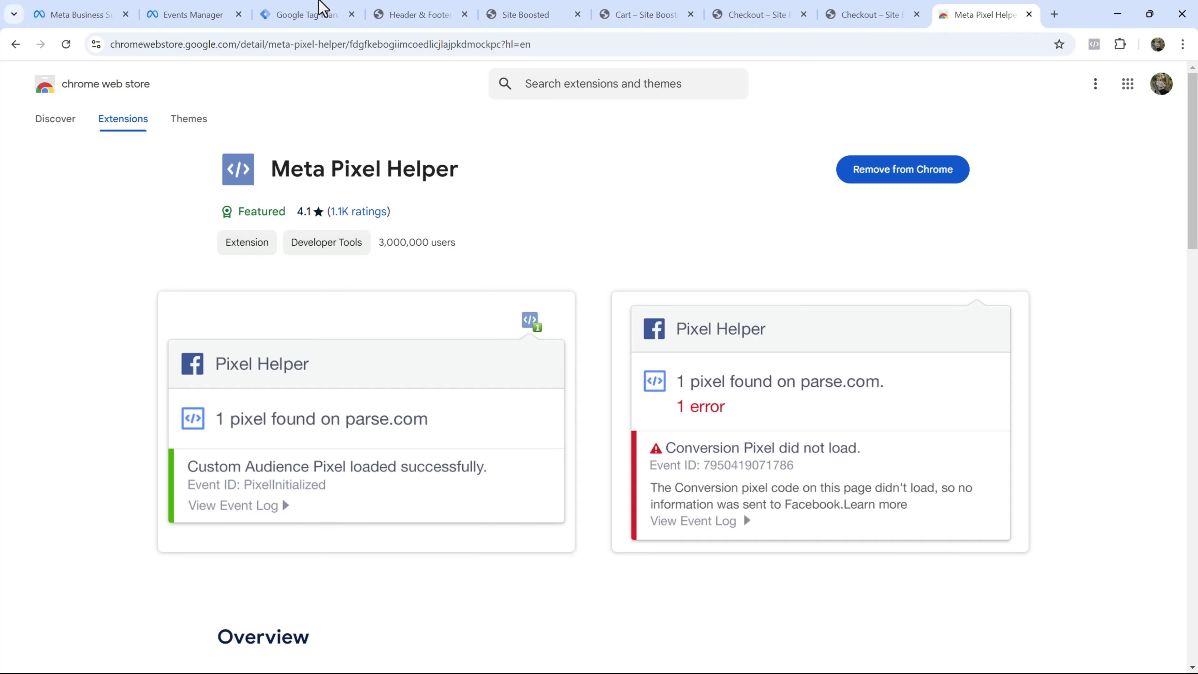
Step: Switch to Meta Events Manager and open the test events of the Simplest FB Pixel
{"action": "left_click", "coordinate": [156, 10]}
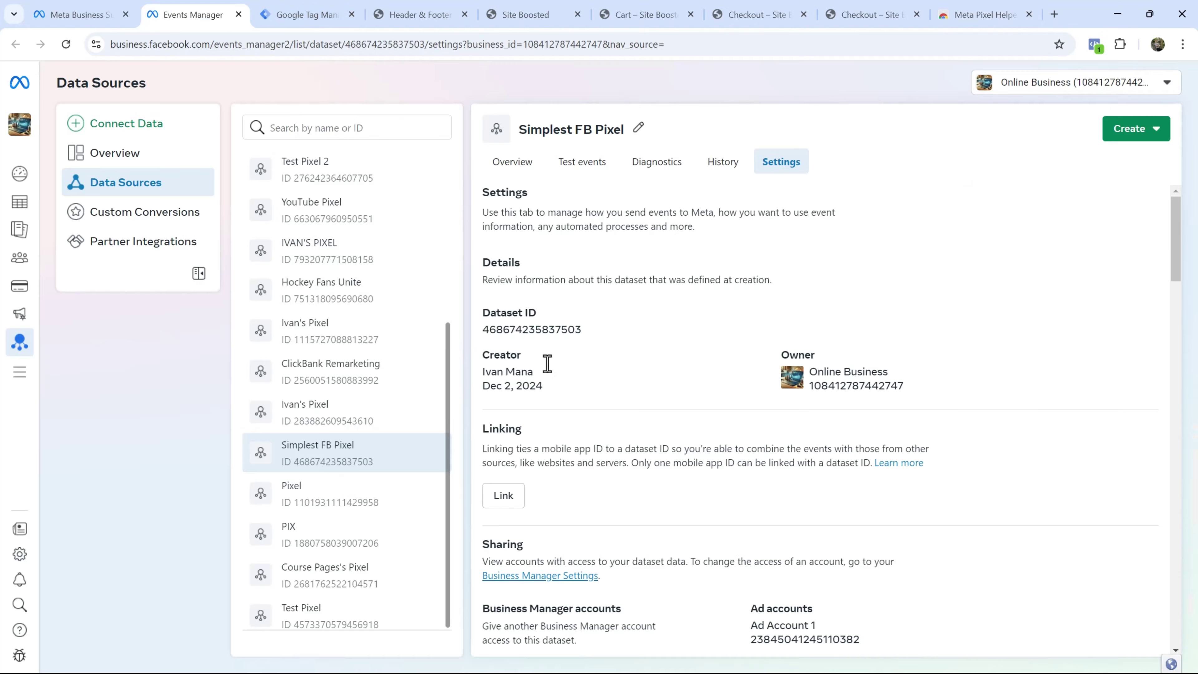
{"action": "left_click", "coordinate": [581, 162]}
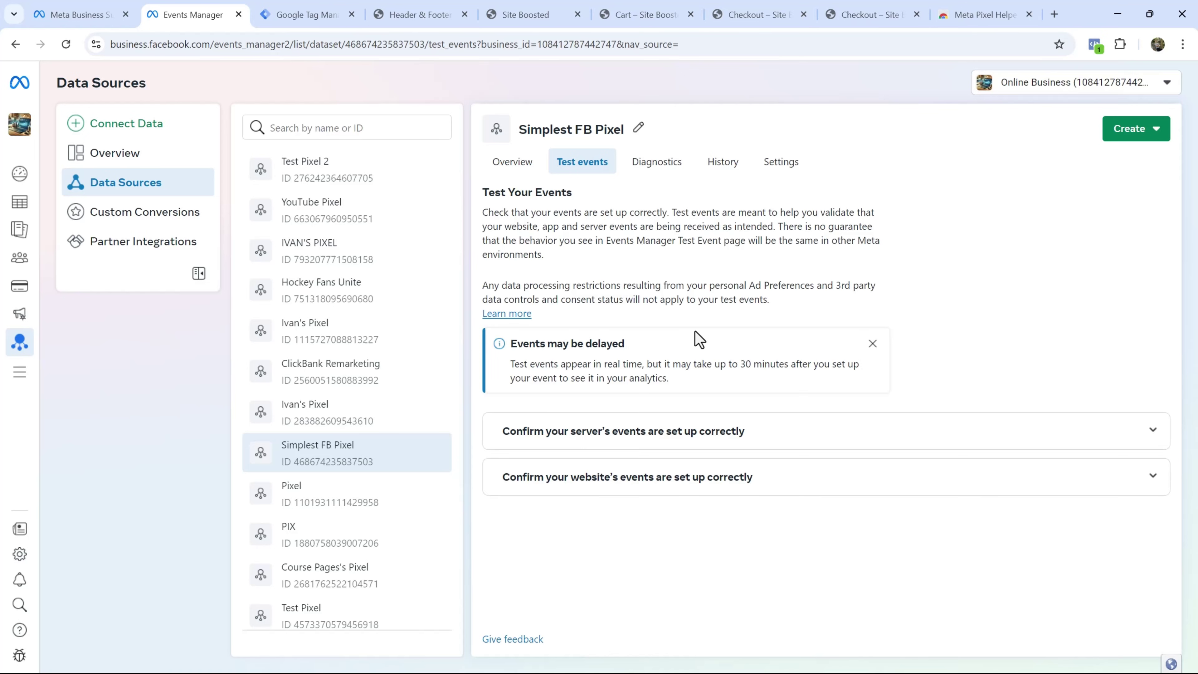
{"action": "left_click", "coordinate": [320, 21]}
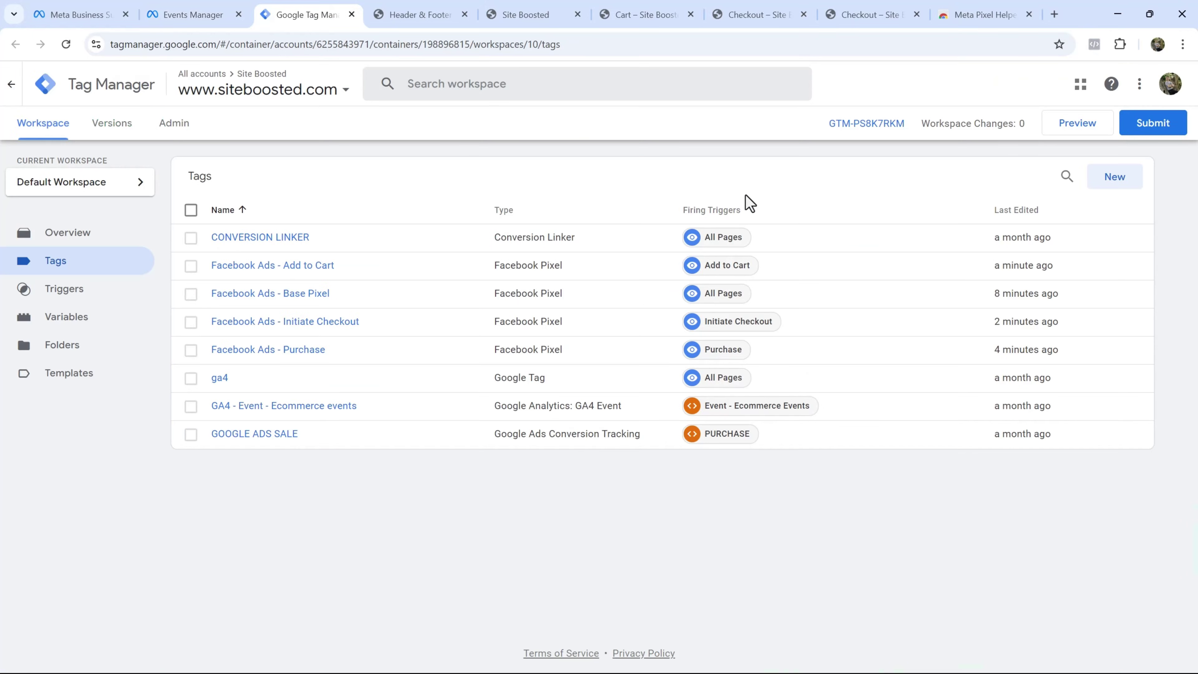
{"action": "left_click", "coordinate": [1060, 137]}
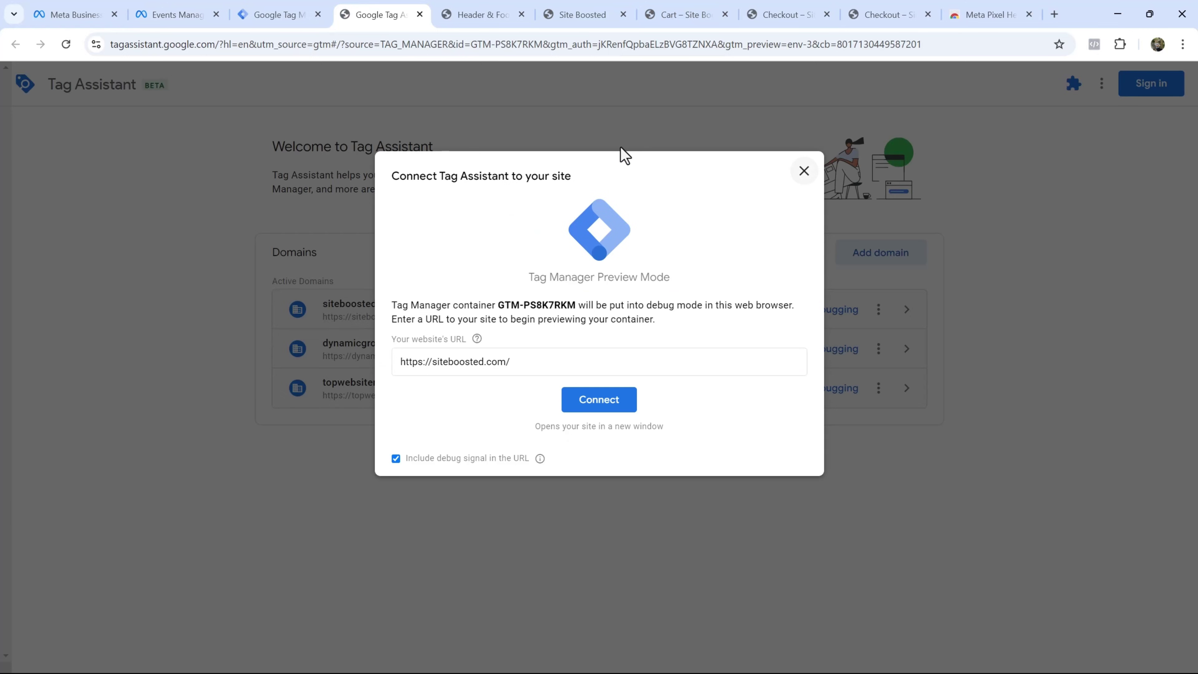
{"action": "left_click", "coordinate": [613, 405]}
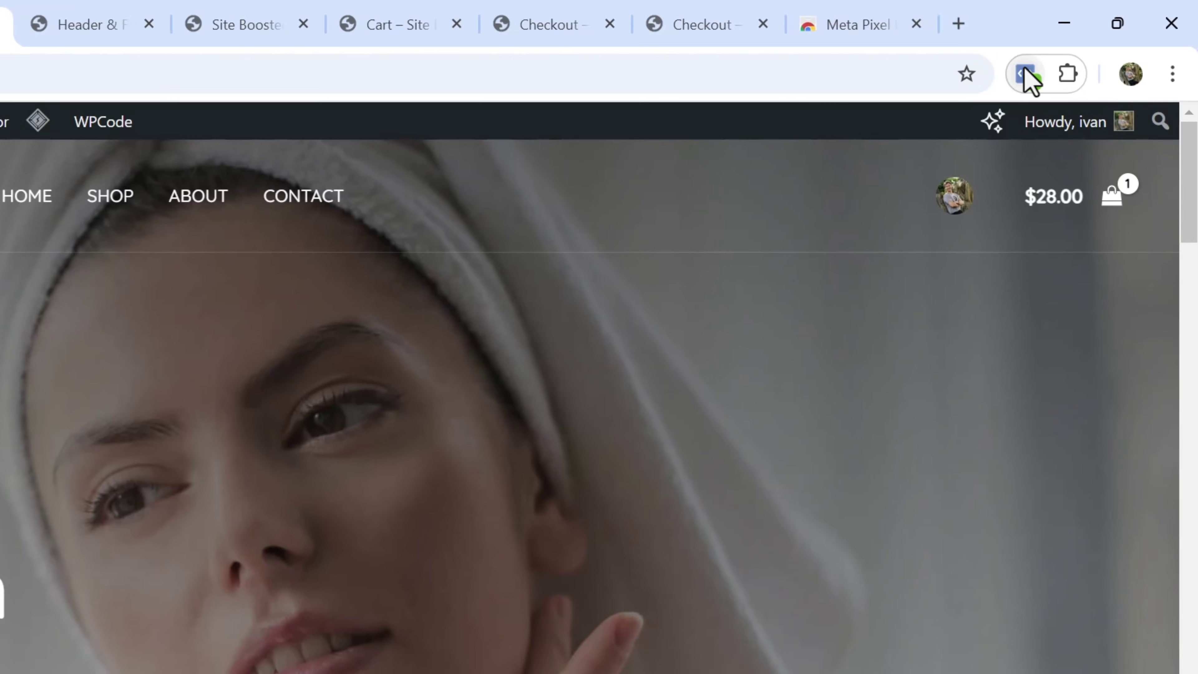
{"action": "left_click", "coordinate": [1026, 75]}
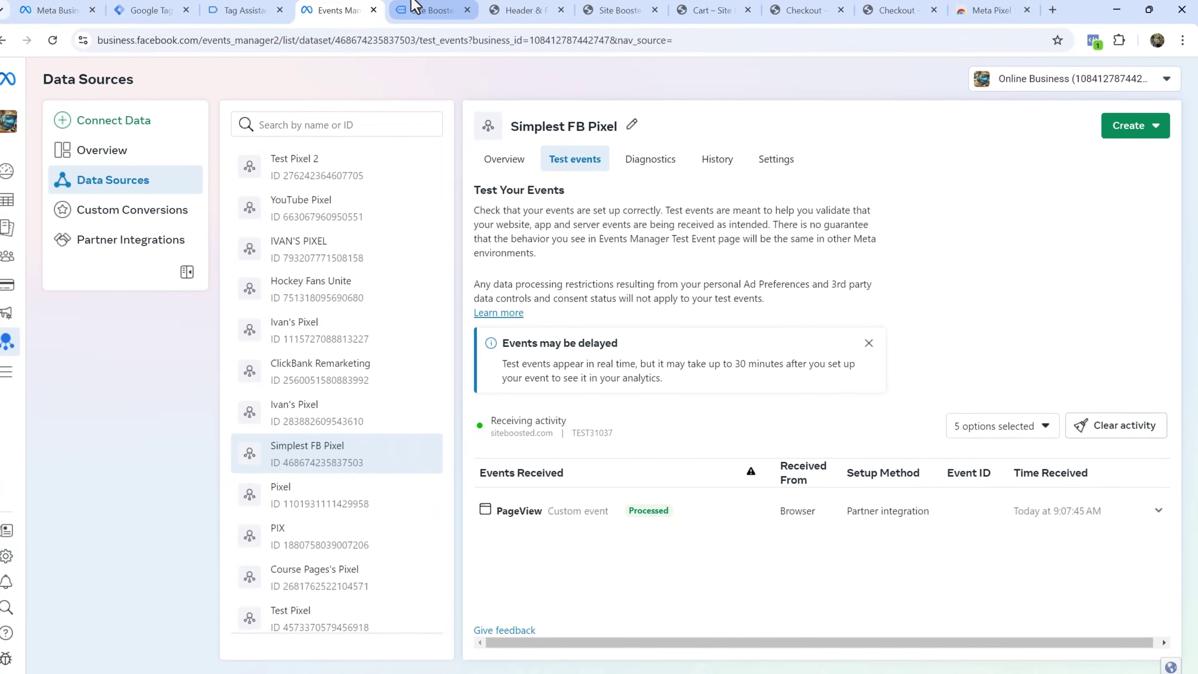
Step: Add the Soothing Sunscreen Gel to the cart in the connected store and open the cart page
{"action": "left_click", "coordinate": [425, 12]}
{"action": "scroll", "coordinate": [705, 363], "scroll_direction": "down", "scroll_amount": 5}
{"action": "scroll", "coordinate": [702, 354], "scroll_direction": "down", "scroll_amount": 2}
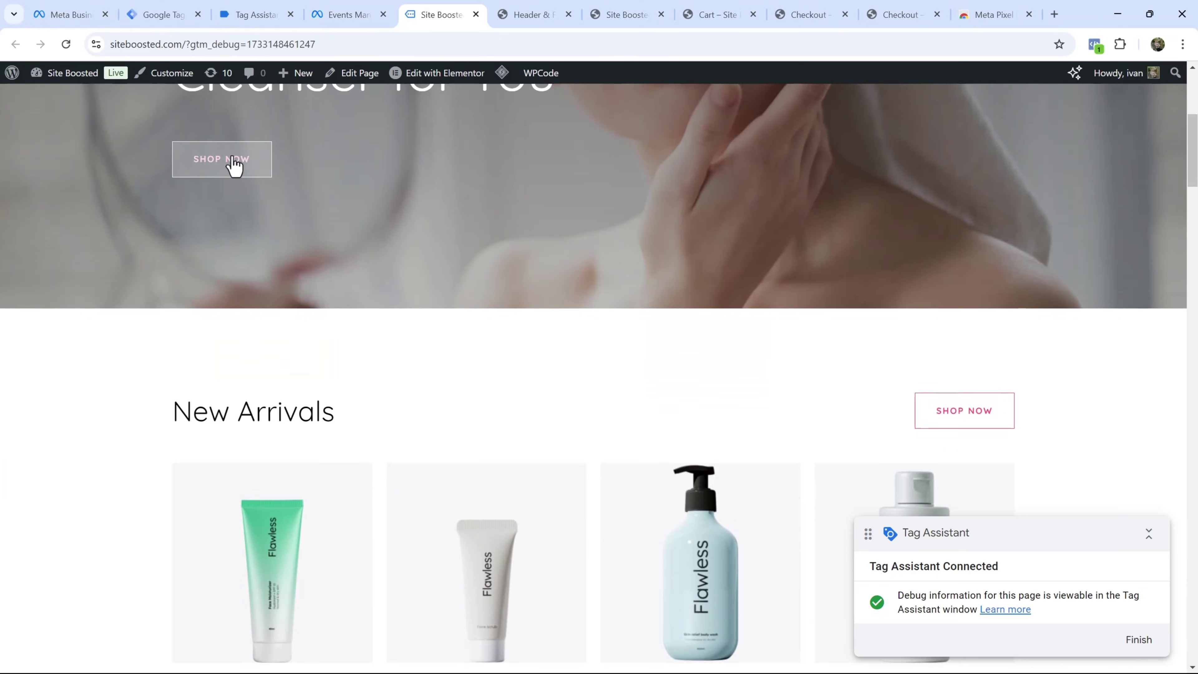
{"action": "left_click", "coordinate": [234, 161]}
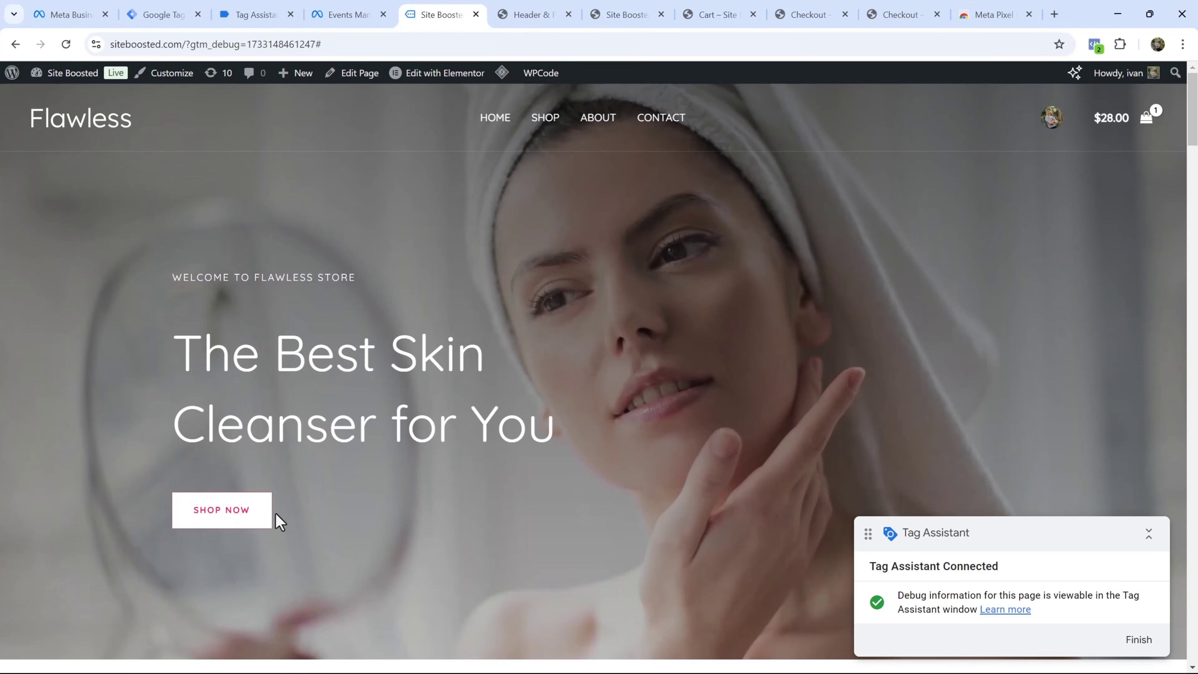
{"action": "scroll", "coordinate": [299, 512], "scroll_direction": "down", "scroll_amount": 10}
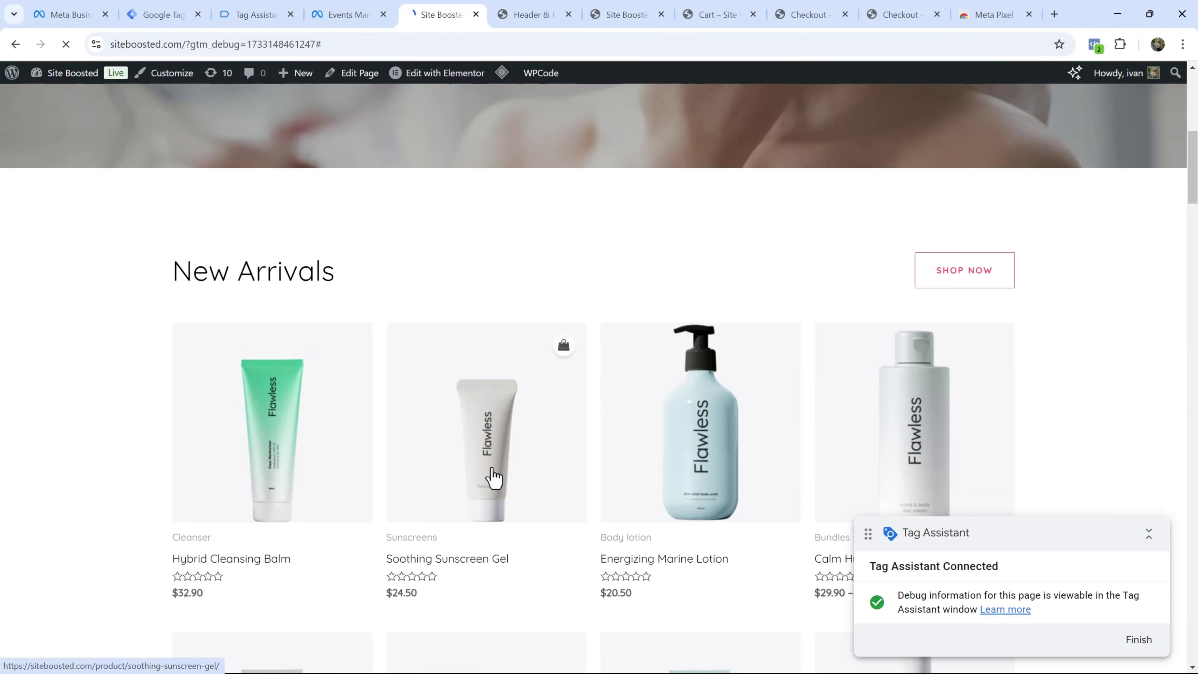
{"action": "left_click", "coordinate": [464, 531]}
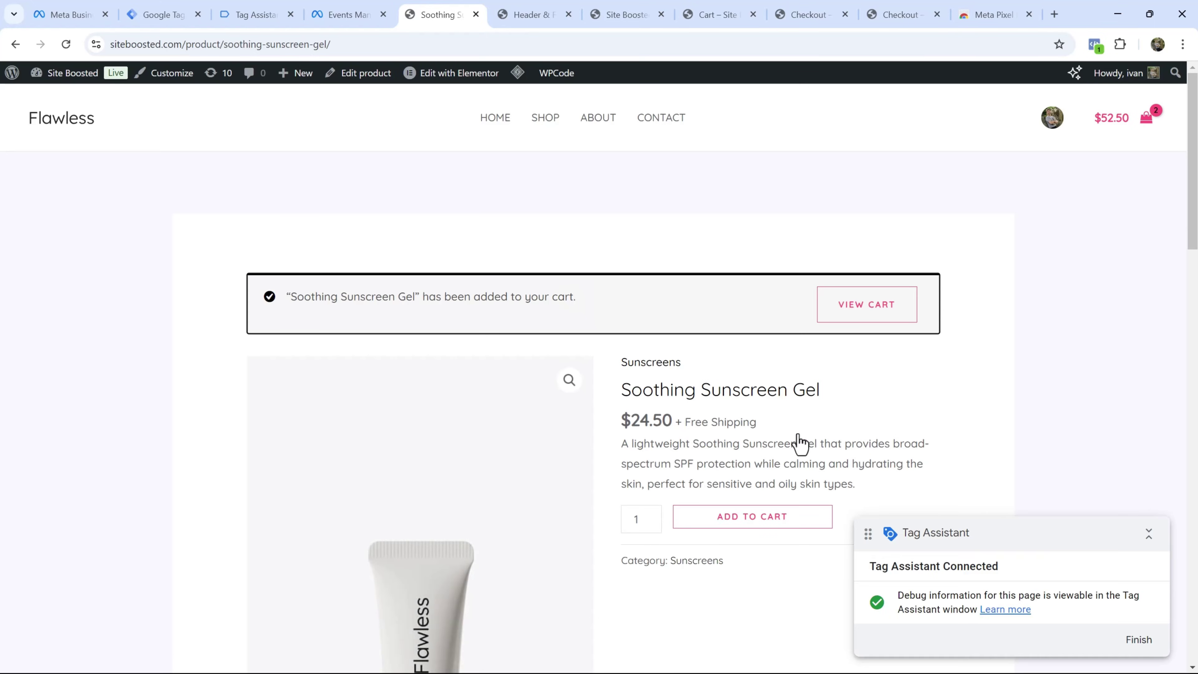
{"action": "left_click", "coordinate": [809, 318]}
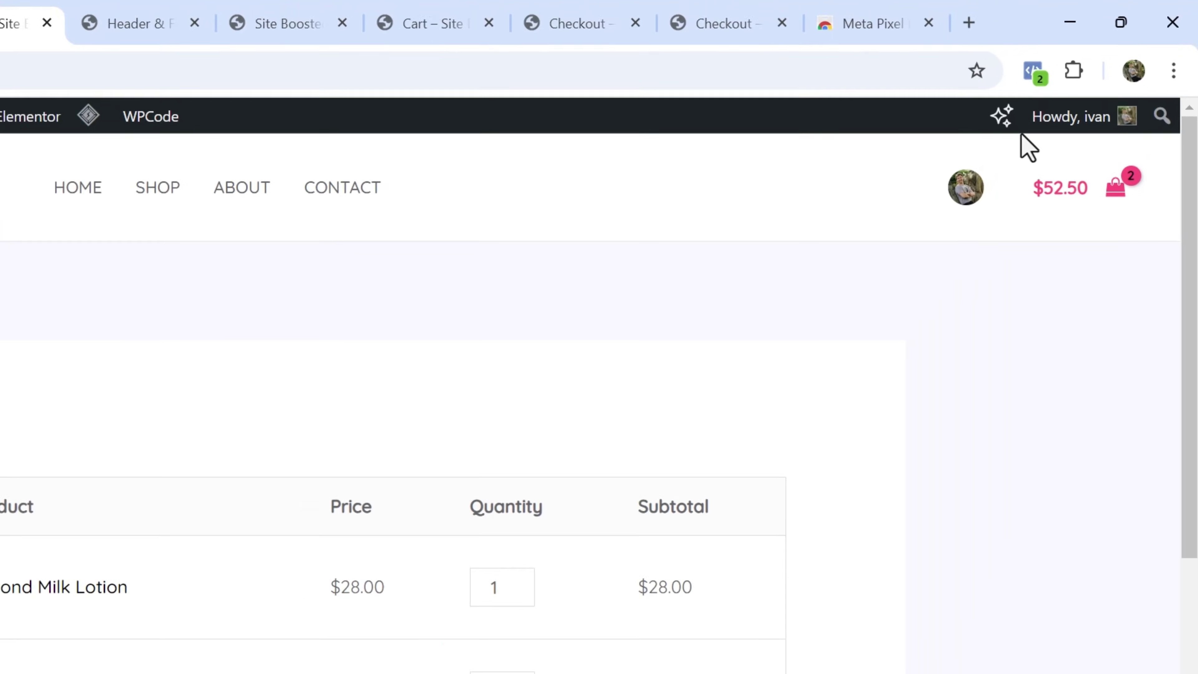
Step: Check the cart page's pixel events in Meta Pixel Helper and in the Events Manager test events
{"action": "left_click", "coordinate": [1034, 71]}
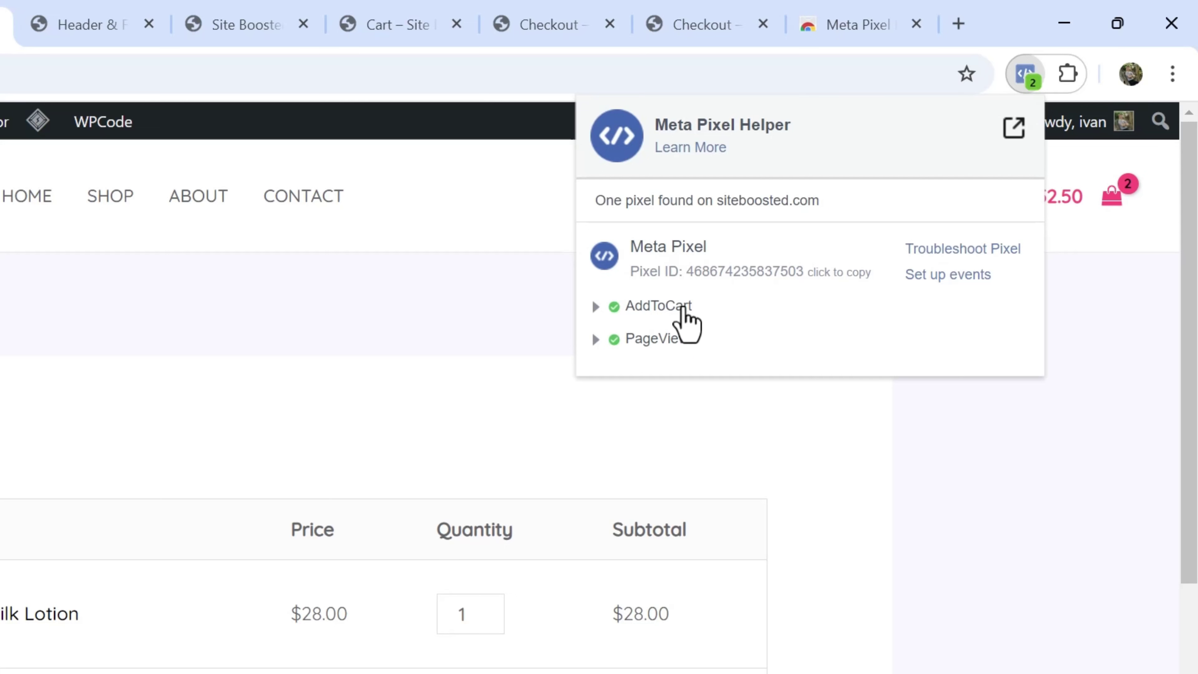
{"action": "left_click", "coordinate": [134, 7]}
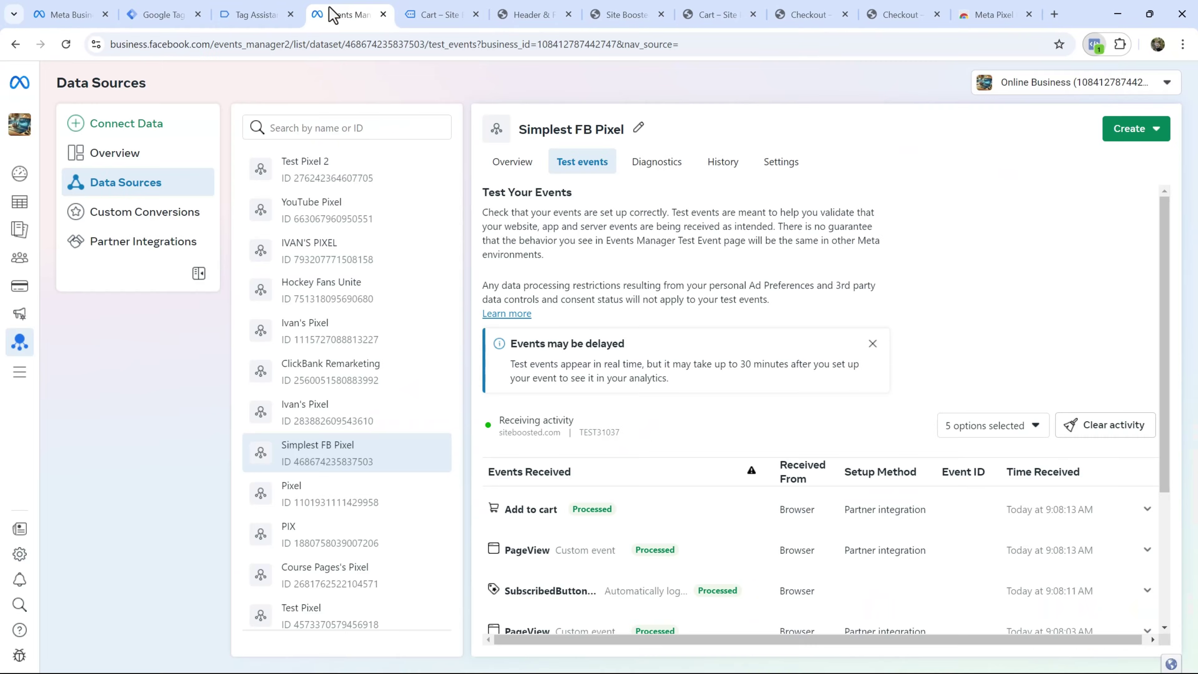
{"action": "scroll", "coordinate": [684, 528], "scroll_direction": "down", "scroll_amount": 3}
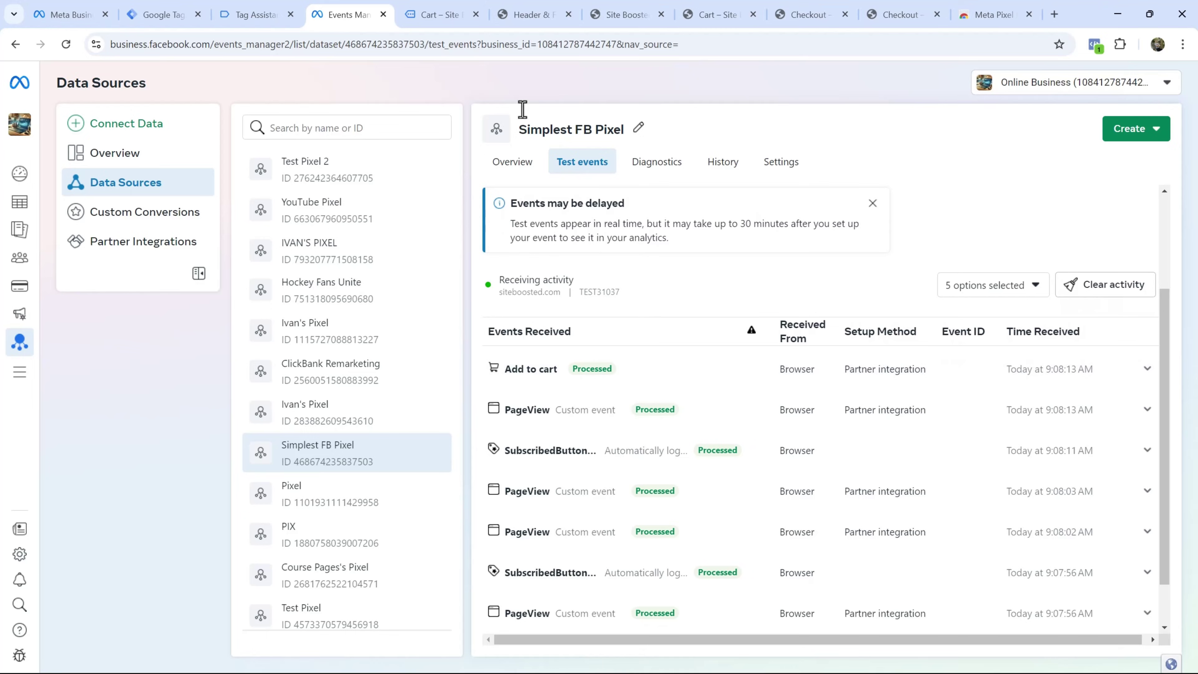
Step: Proceed from the store's cart to checkout and check that page's events in Meta Pixel Helper and Events Manager
{"action": "left_click", "coordinate": [431, 14]}
{"action": "scroll", "coordinate": [736, 526], "scroll_direction": "down", "scroll_amount": 4}
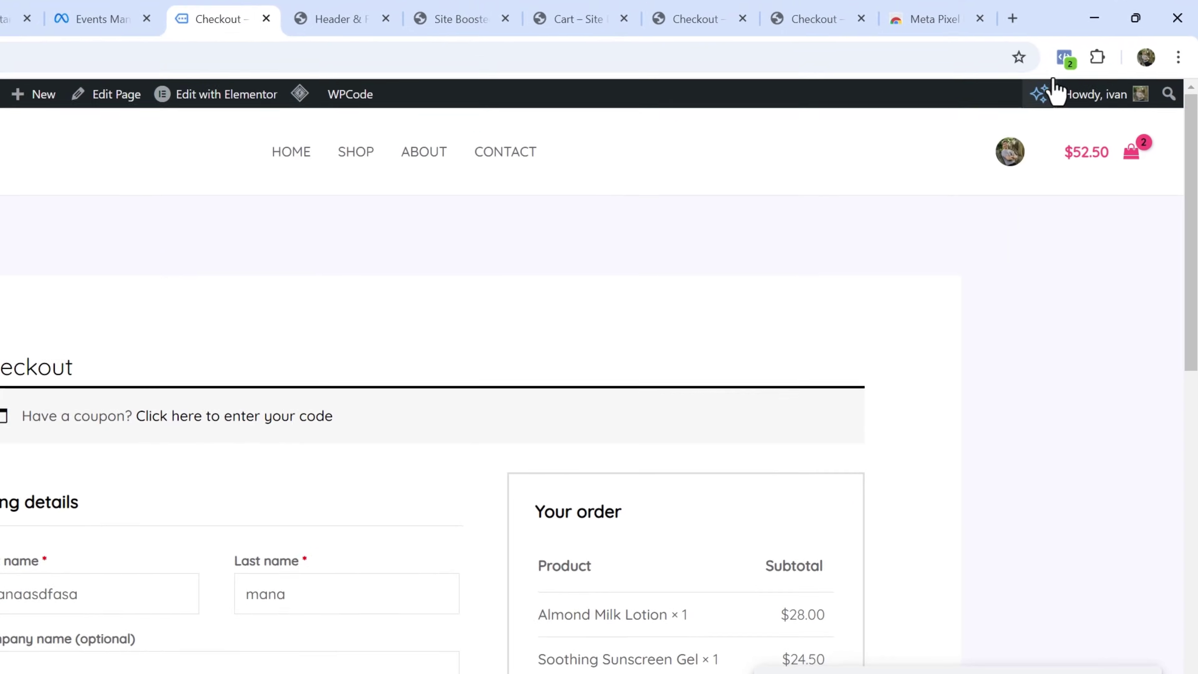
{"action": "left_click", "coordinate": [1028, 74]}
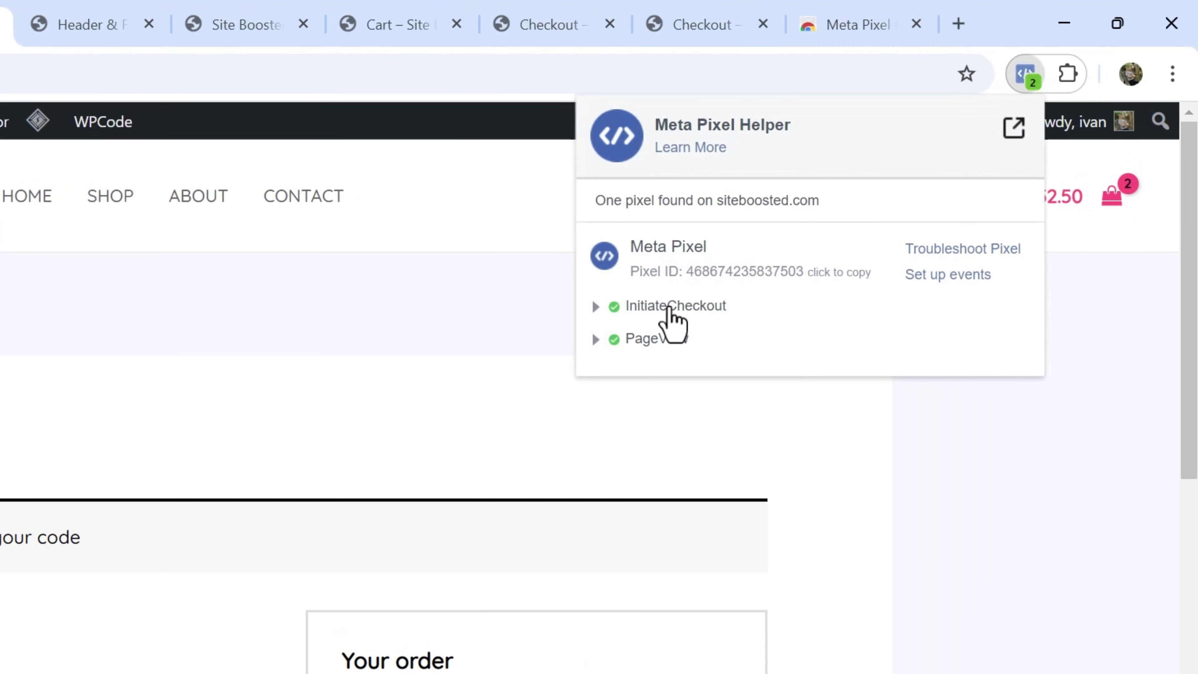
{"action": "left_click", "coordinate": [858, 25]}
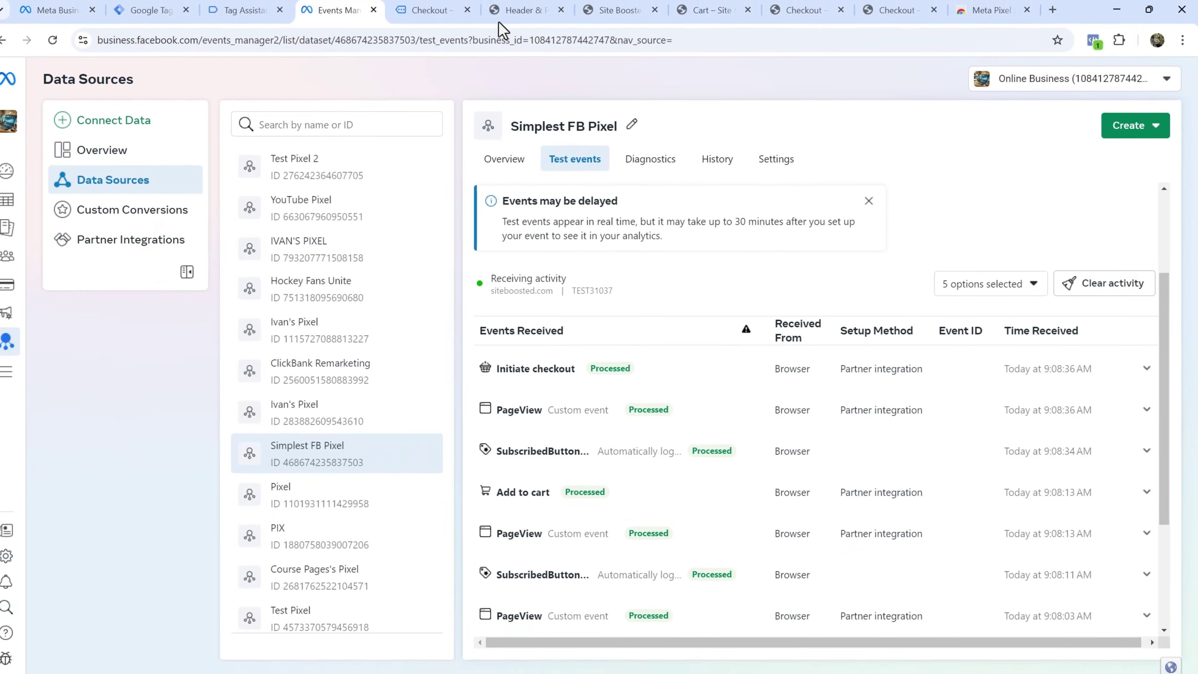
Step: Return to the store's checkout page and place the order with the saved Stripe test card
{"action": "left_click", "coordinate": [427, 10]}
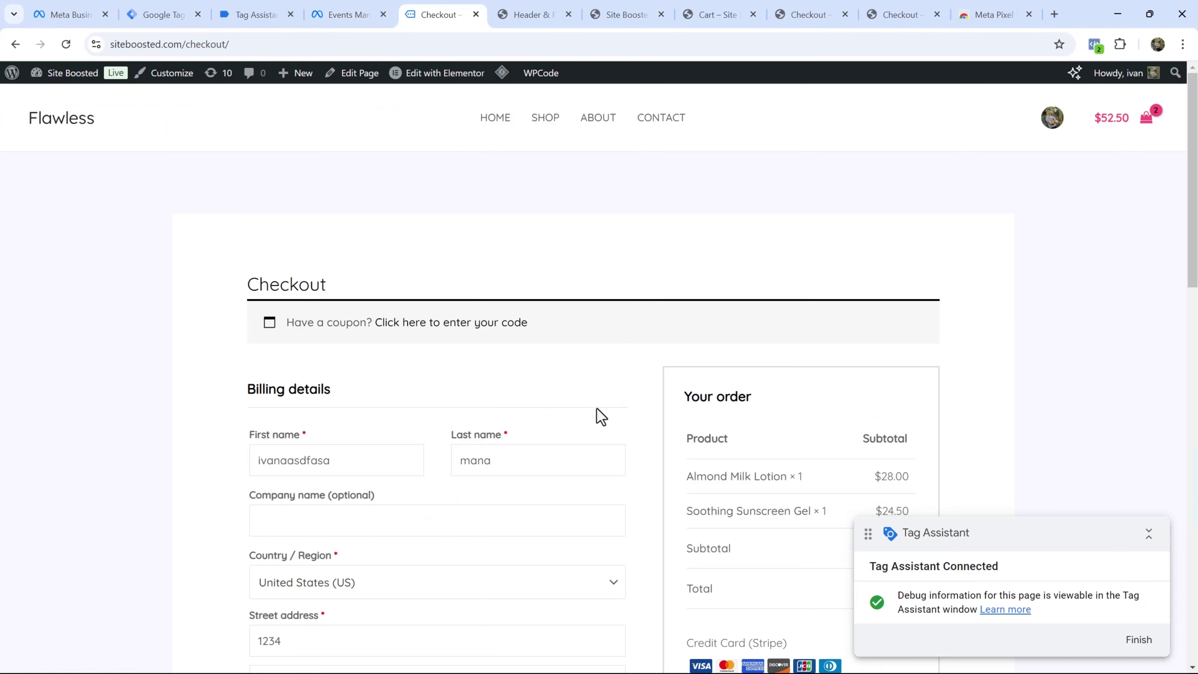
{"action": "scroll", "coordinate": [593, 417], "scroll_direction": "down", "scroll_amount": 8}
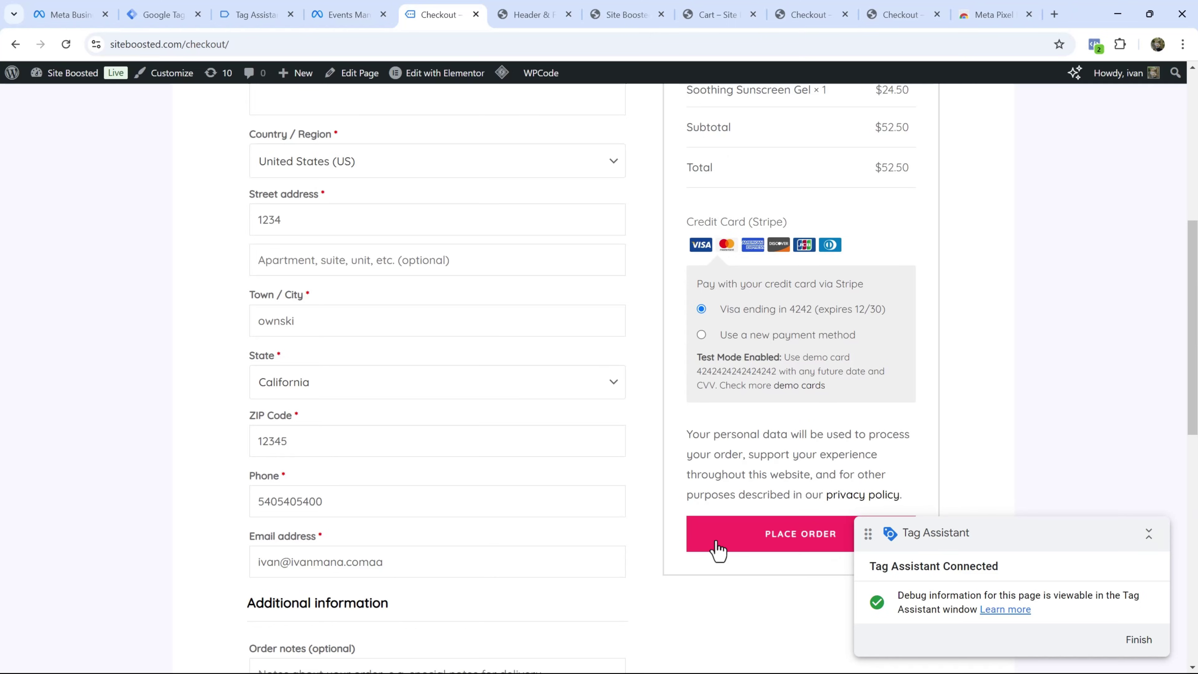
{"action": "left_click", "coordinate": [812, 532]}
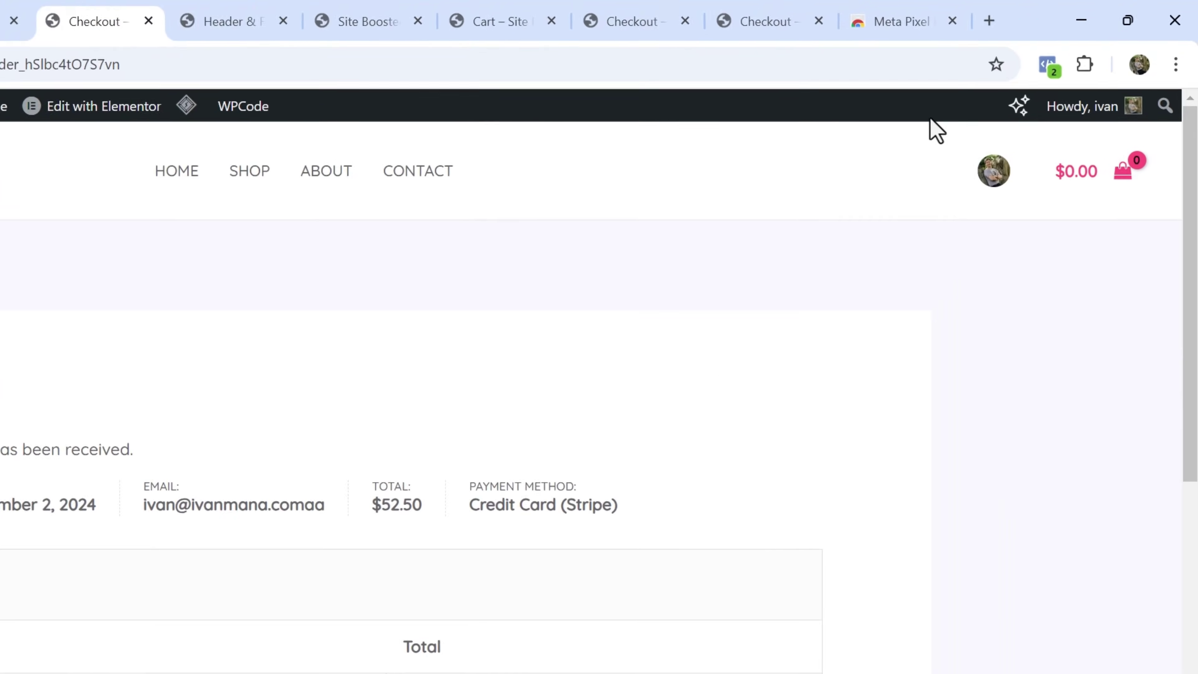
Step: Expand the Purchase event in Meta Pixel Helper on the order-received page and examine its currency and value parameters
{"action": "left_click", "coordinate": [1030, 78]}
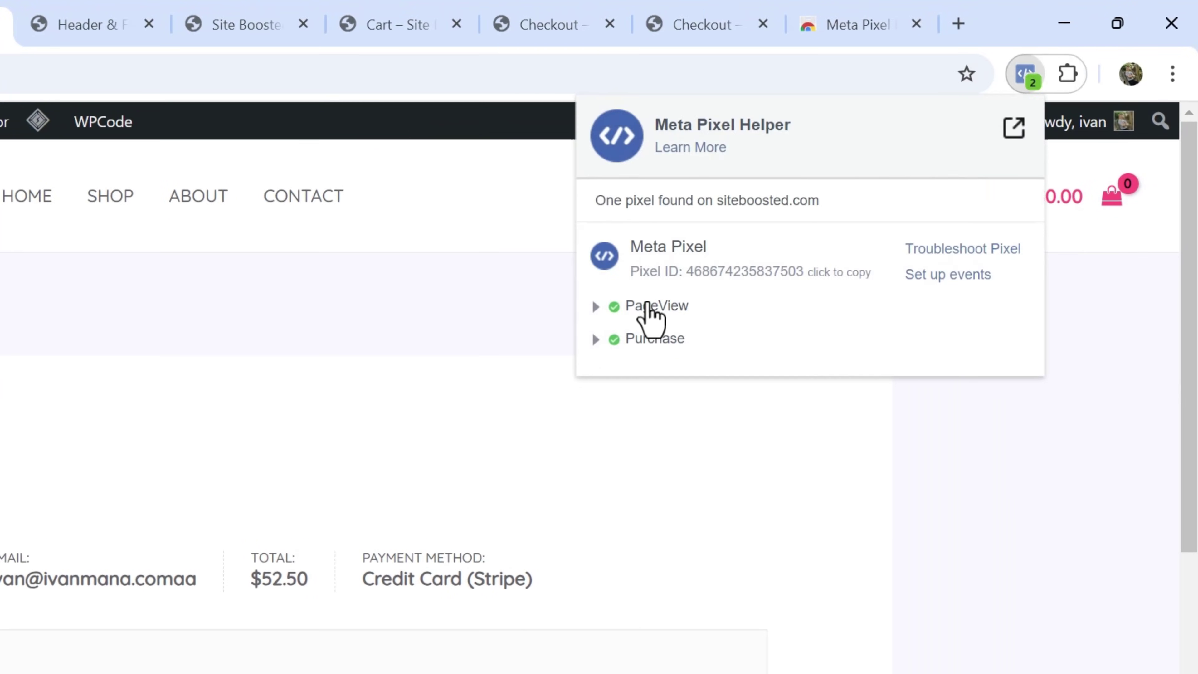
{"action": "left_click", "coordinate": [647, 341]}
{"action": "left_click_drag", "start_coordinate": [604, 398], "coordinate": [698, 396]}
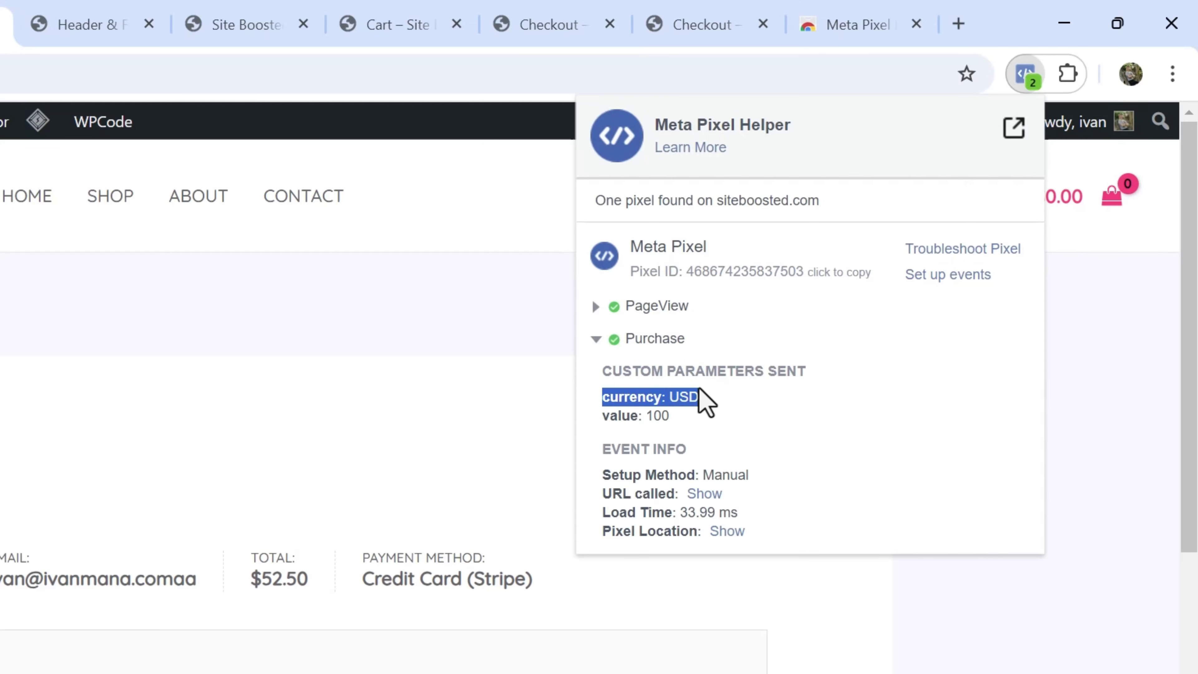
{"action": "left_click_drag", "start_coordinate": [610, 422], "coordinate": [675, 417]}
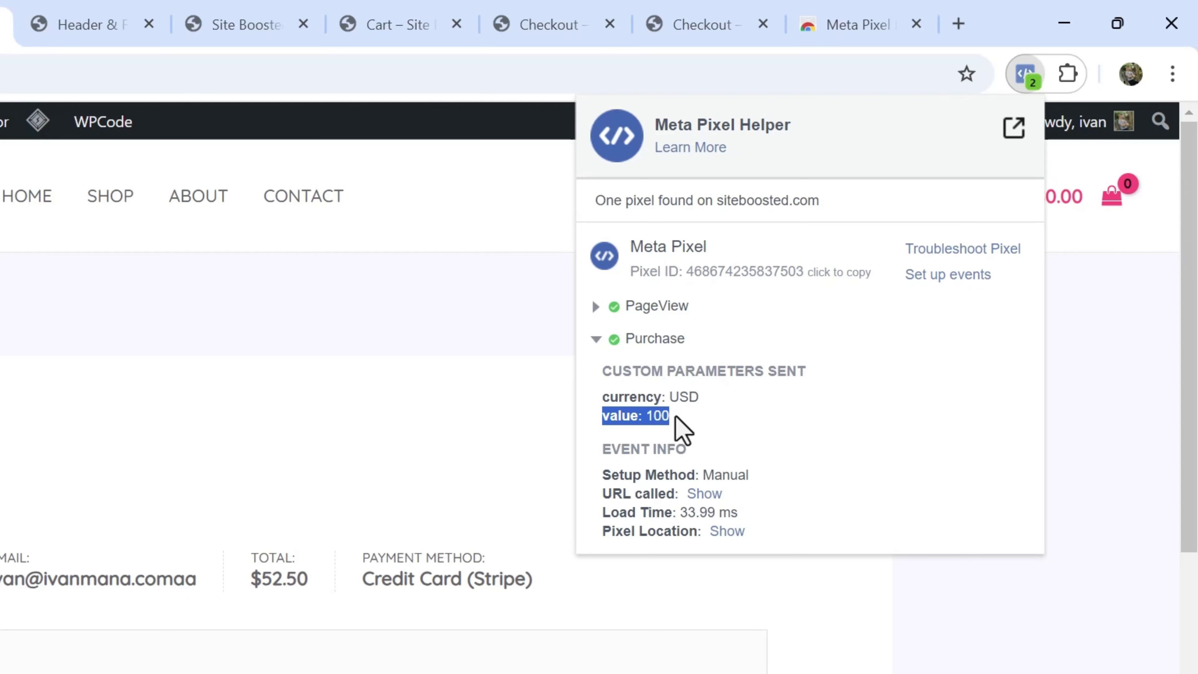
{"action": "double_click", "coordinate": [647, 411]}
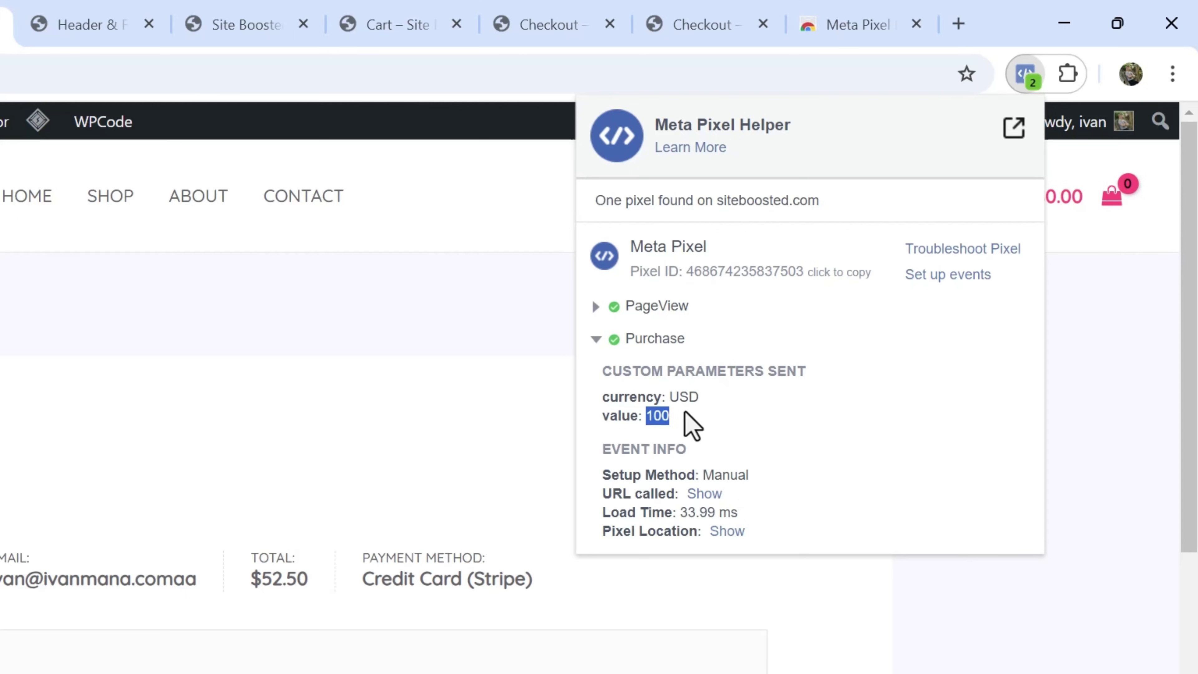
Step: Check the Simplest FB Pixel's overview and its received test events in Events Manager
{"action": "left_click", "coordinate": [340, 14]}
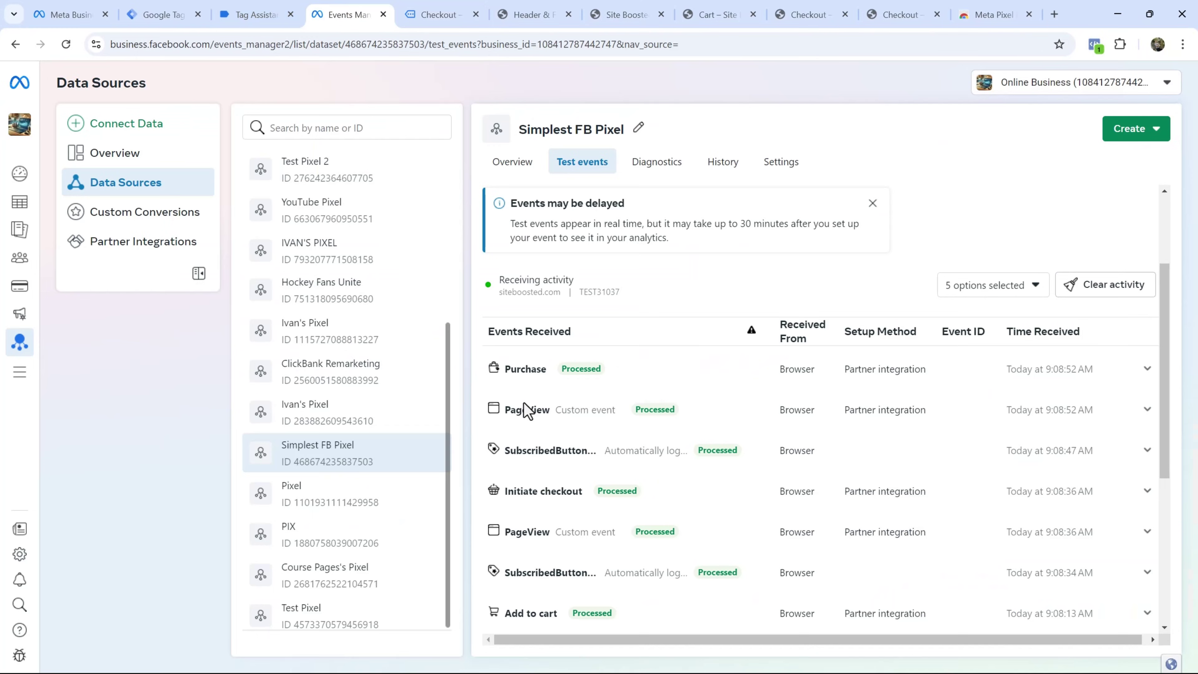
{"action": "left_click", "coordinate": [513, 162]}
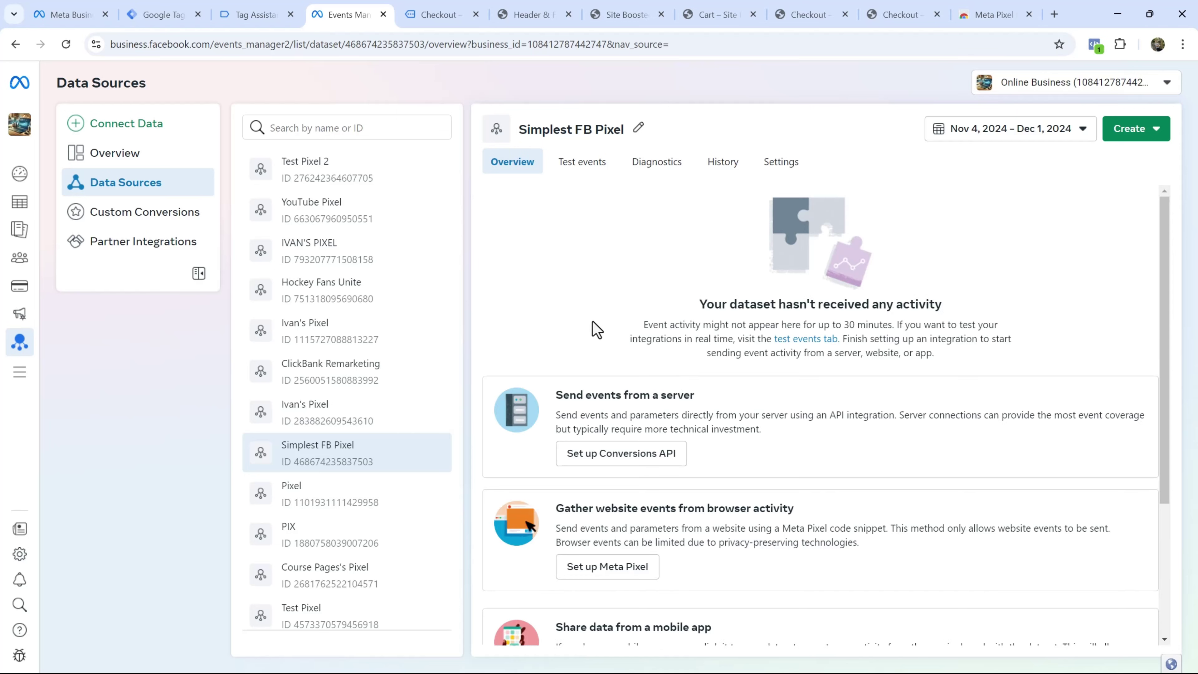
{"action": "left_click", "coordinate": [579, 163]}
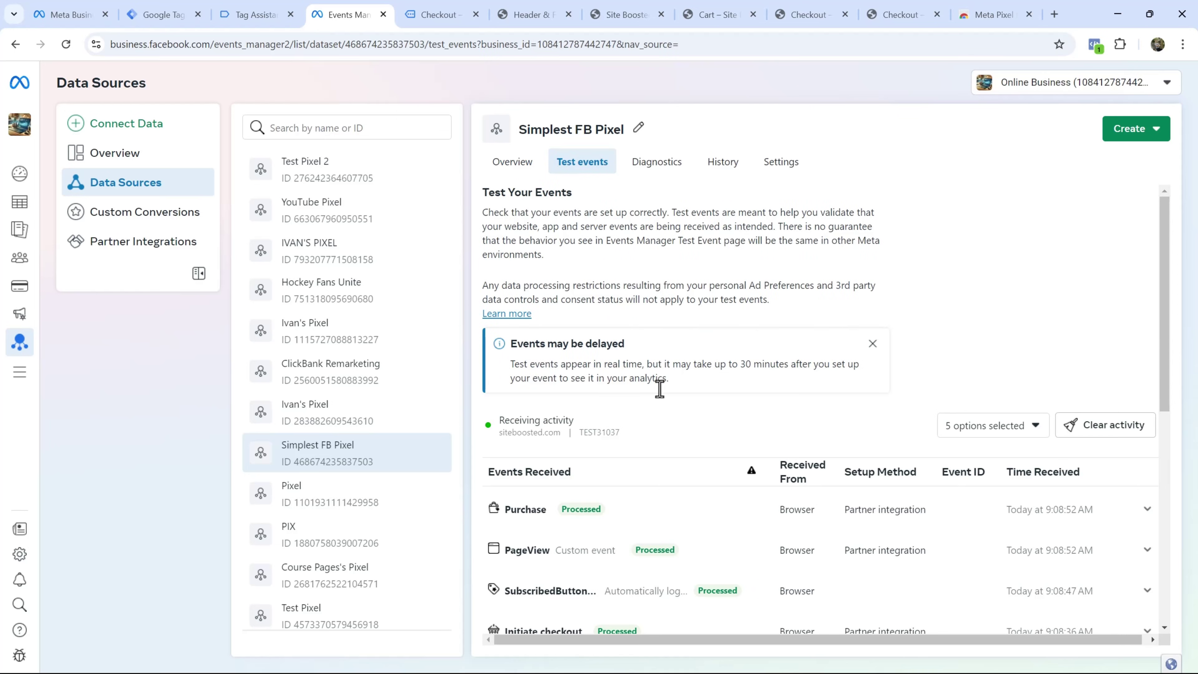
{"action": "scroll", "coordinate": [681, 439], "scroll_direction": "down", "scroll_amount": 1}
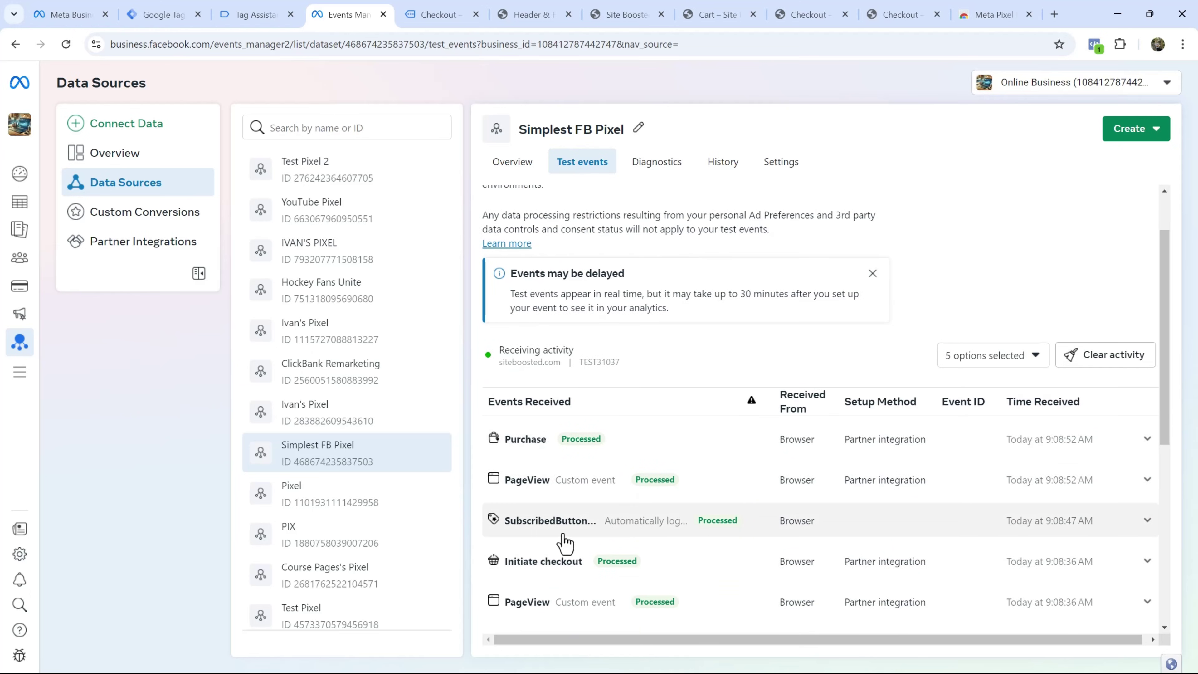
Step: Close the Tag Assistant preview and its connected checkout page, and return to the Events Manager test events
{"action": "left_click", "coordinate": [298, 14]}
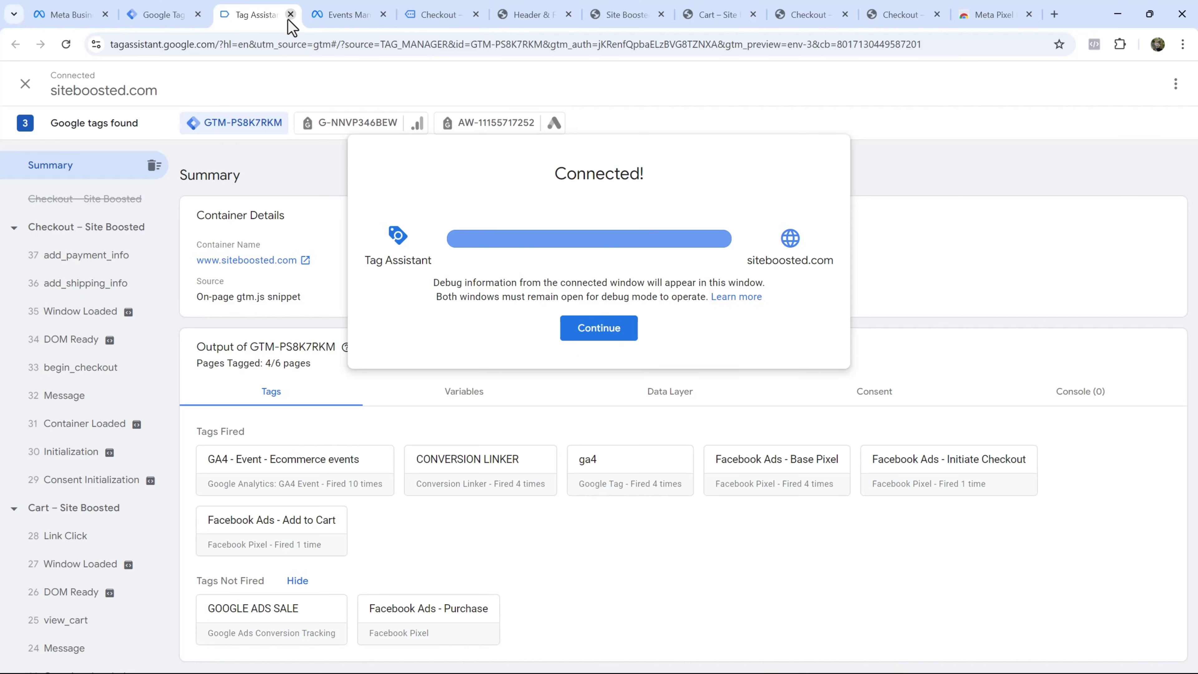
{"action": "left_click", "coordinate": [289, 17]}
{"action": "left_click", "coordinate": [376, 20]}
{"action": "left_click", "coordinate": [383, 15]}
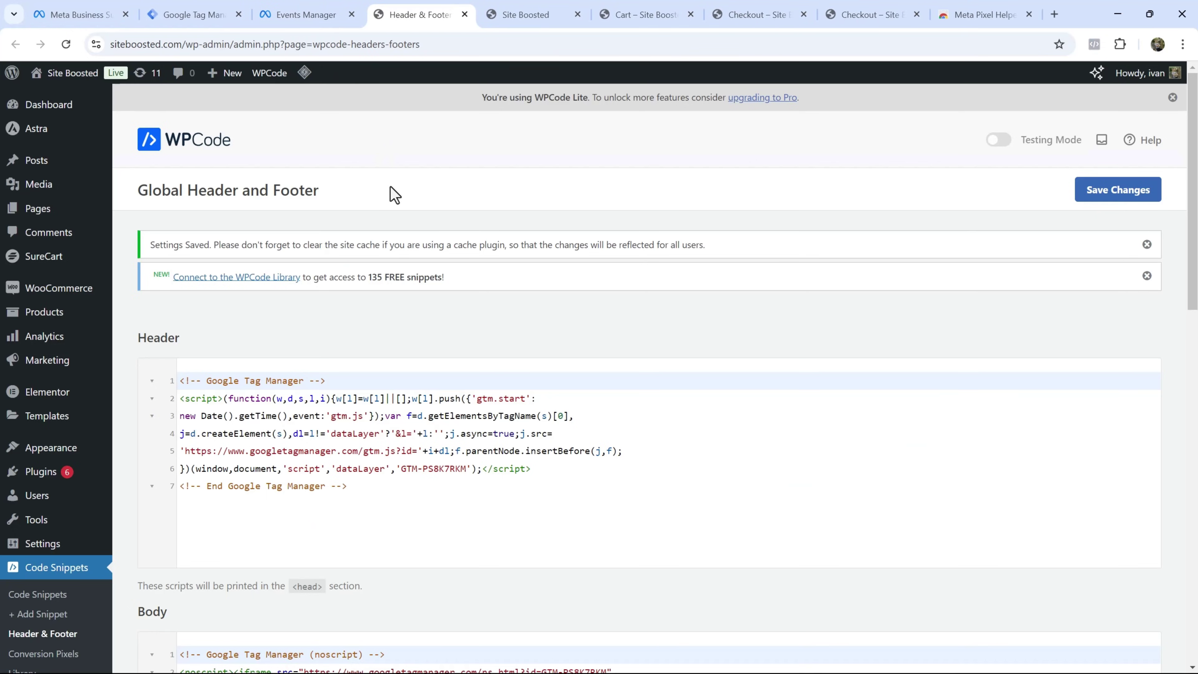
{"action": "left_click", "coordinate": [333, 8]}
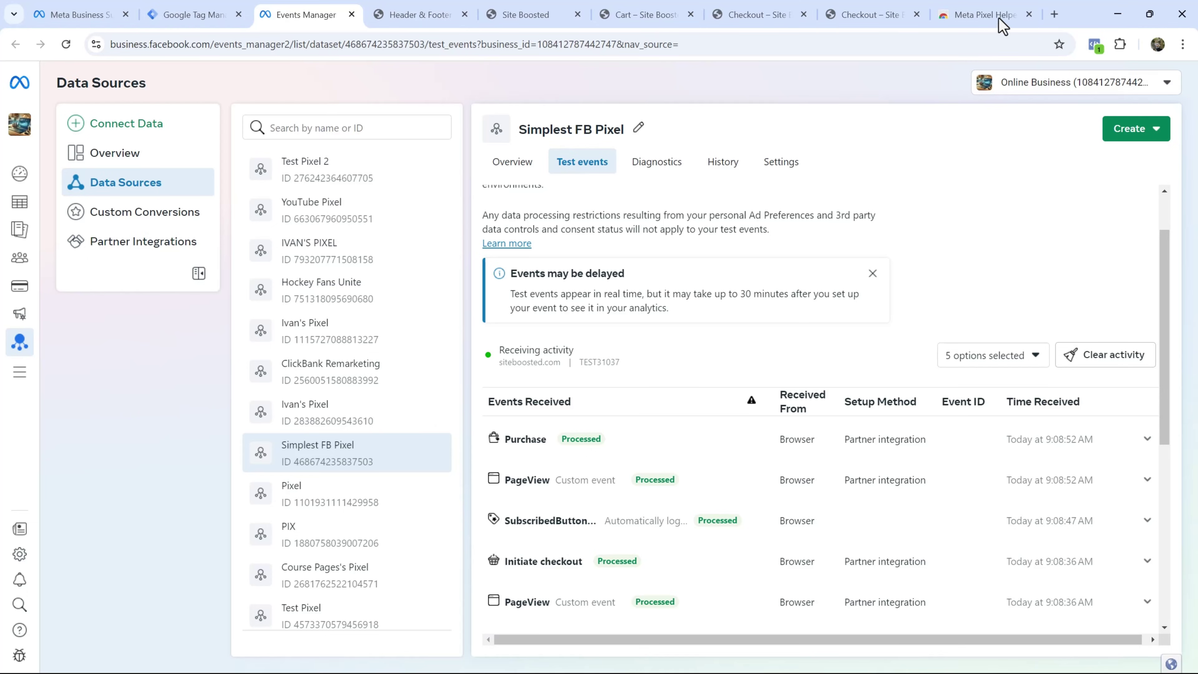
Step: Open ivanmana.com in a new browser tab and look through its home page
{"action": "left_click", "coordinate": [1055, 13]}
{"action": "type", "text": "ivanmana.com"}
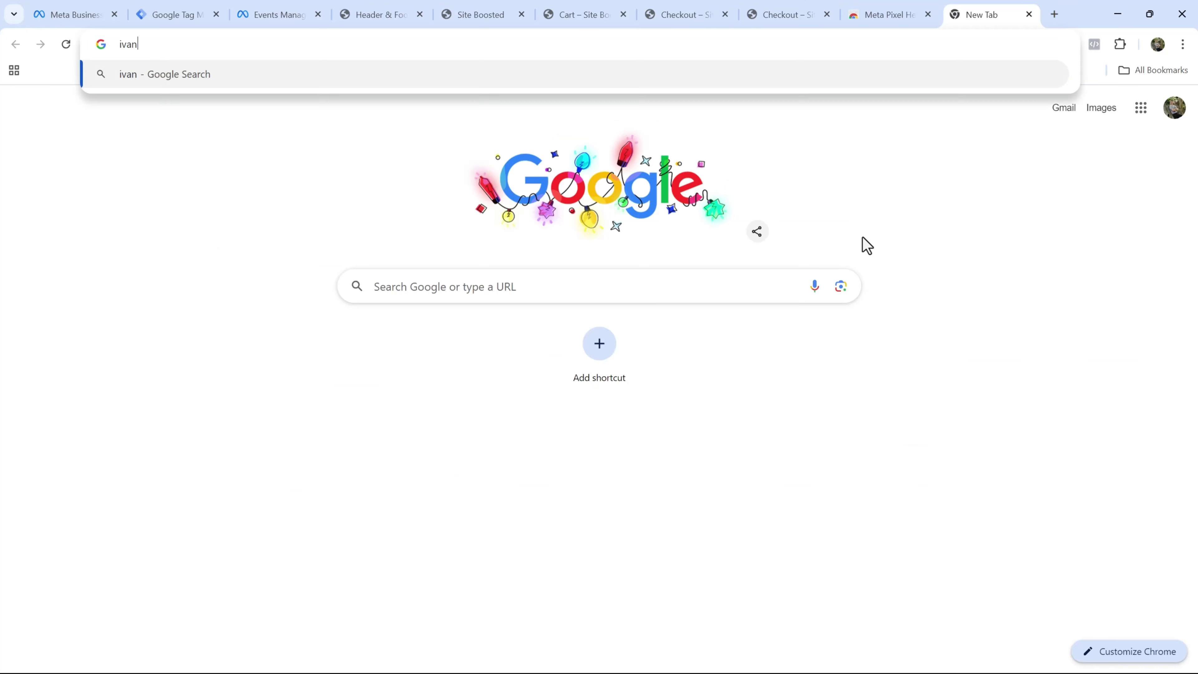
{"action": "key", "text": "Return"}
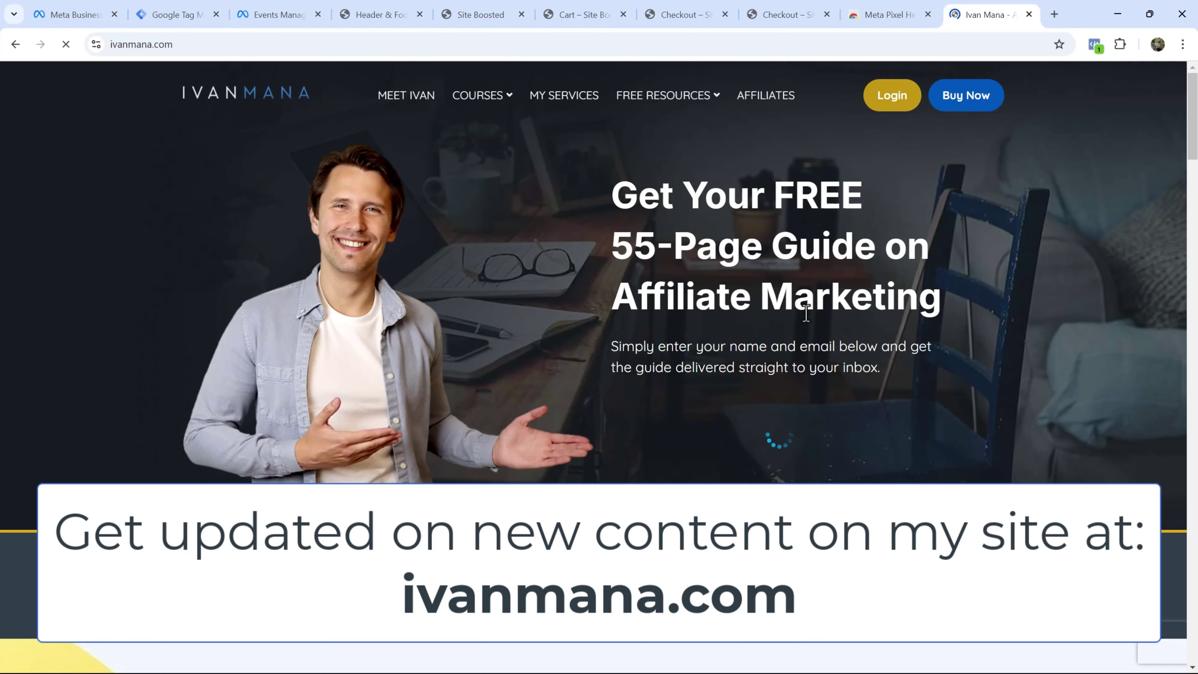
{"action": "scroll", "coordinate": [749, 259], "scroll_direction": "down", "scroll_amount": 5}
{"action": "scroll", "coordinate": [726, 311], "scroll_direction": "down", "scroll_amount": 3}
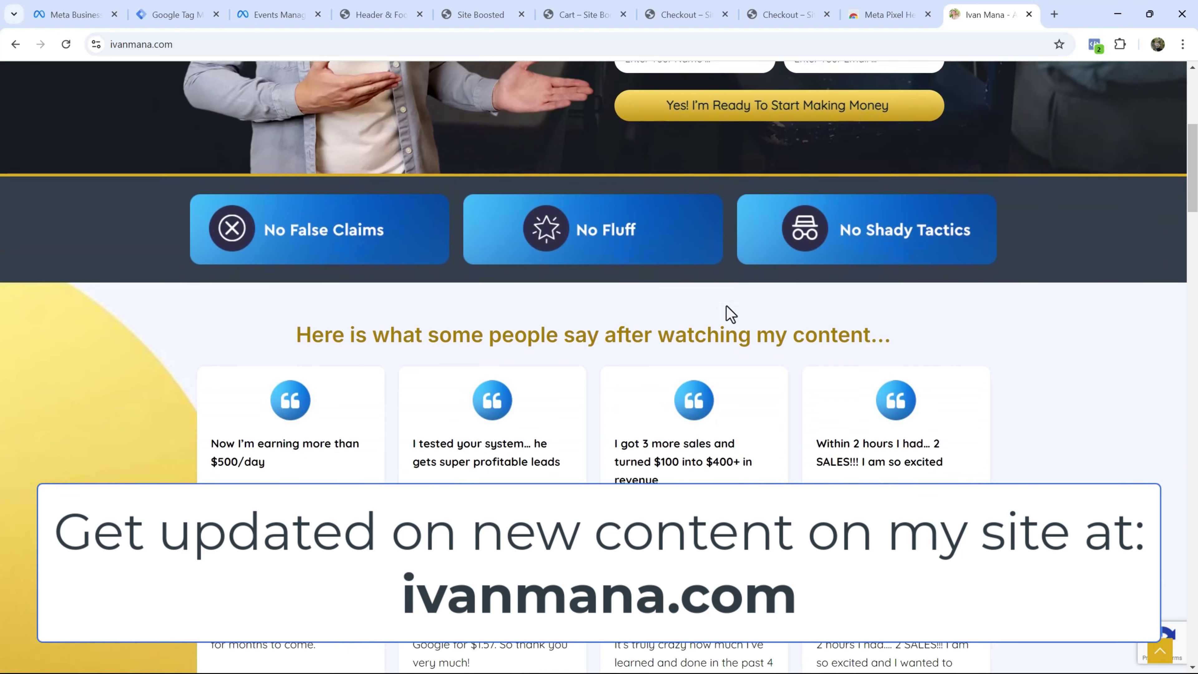
{"action": "scroll", "coordinate": [689, 283], "scroll_direction": "up", "scroll_amount": 9}
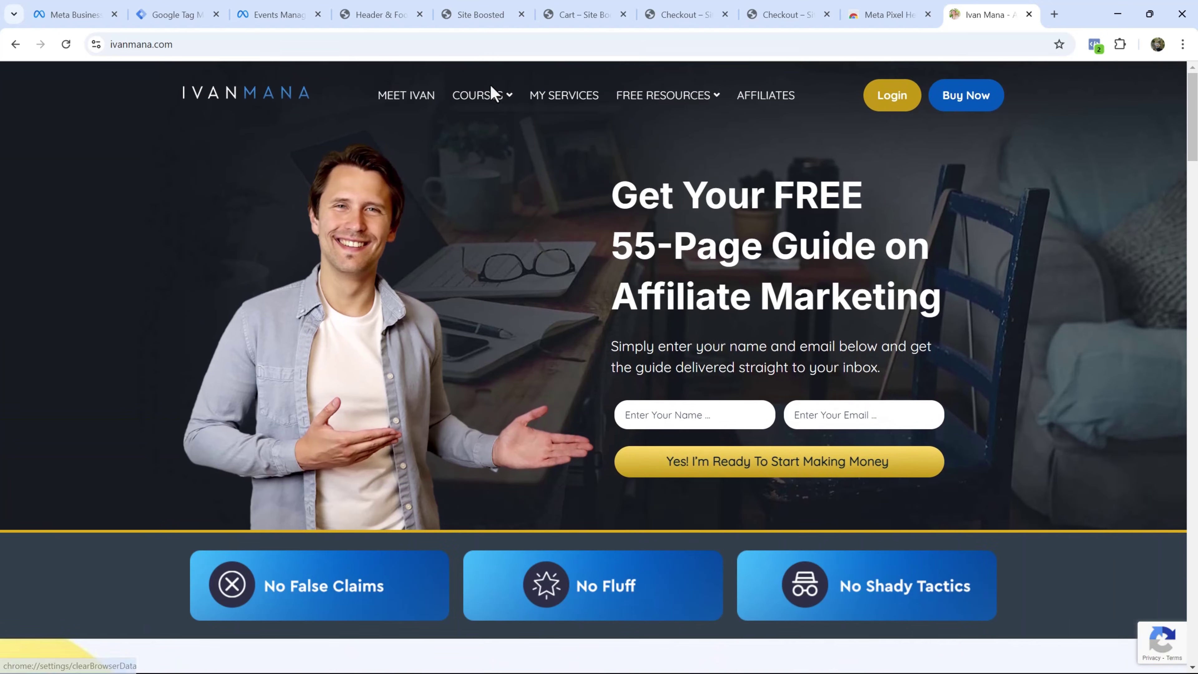
Step: Review the upcoming membership site's topics on the website's courses page, and return to the Events Manager test events
{"action": "left_click", "coordinate": [481, 99]}
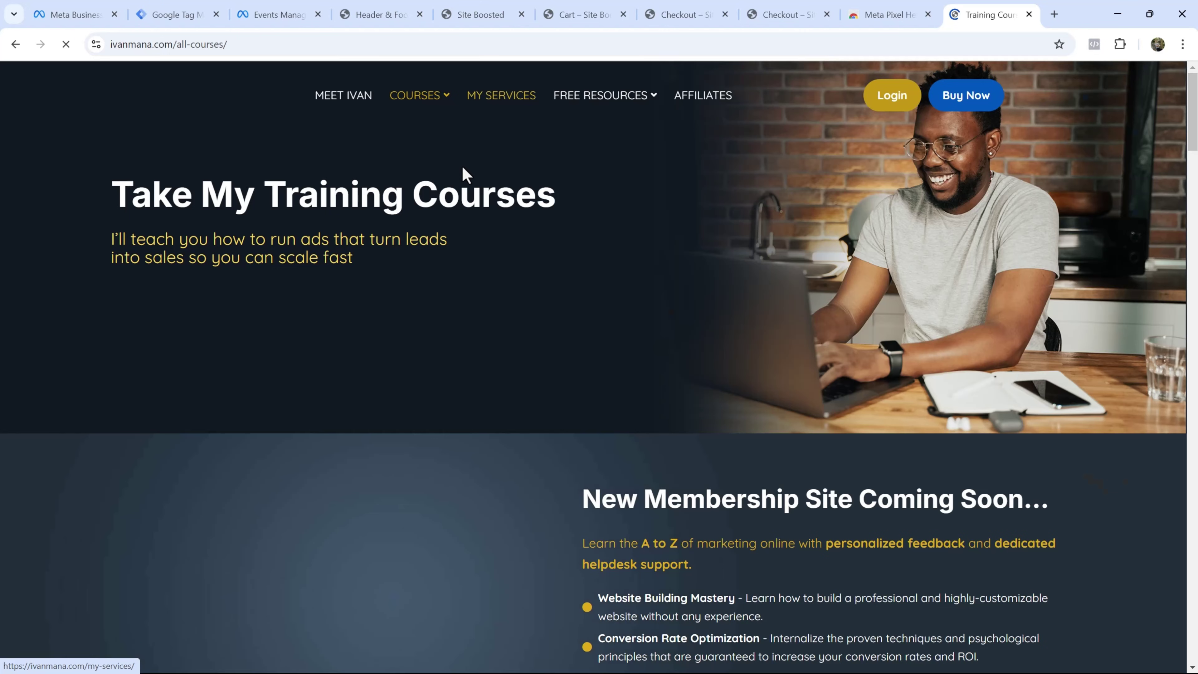
{"action": "scroll", "coordinate": [675, 366], "scroll_direction": "down", "scroll_amount": 5}
{"action": "left_click_drag", "start_coordinate": [594, 218], "coordinate": [925, 576]}
{"action": "left_click", "coordinate": [784, 602]}
{"action": "scroll", "coordinate": [707, 531], "scroll_direction": "down", "scroll_amount": 3}
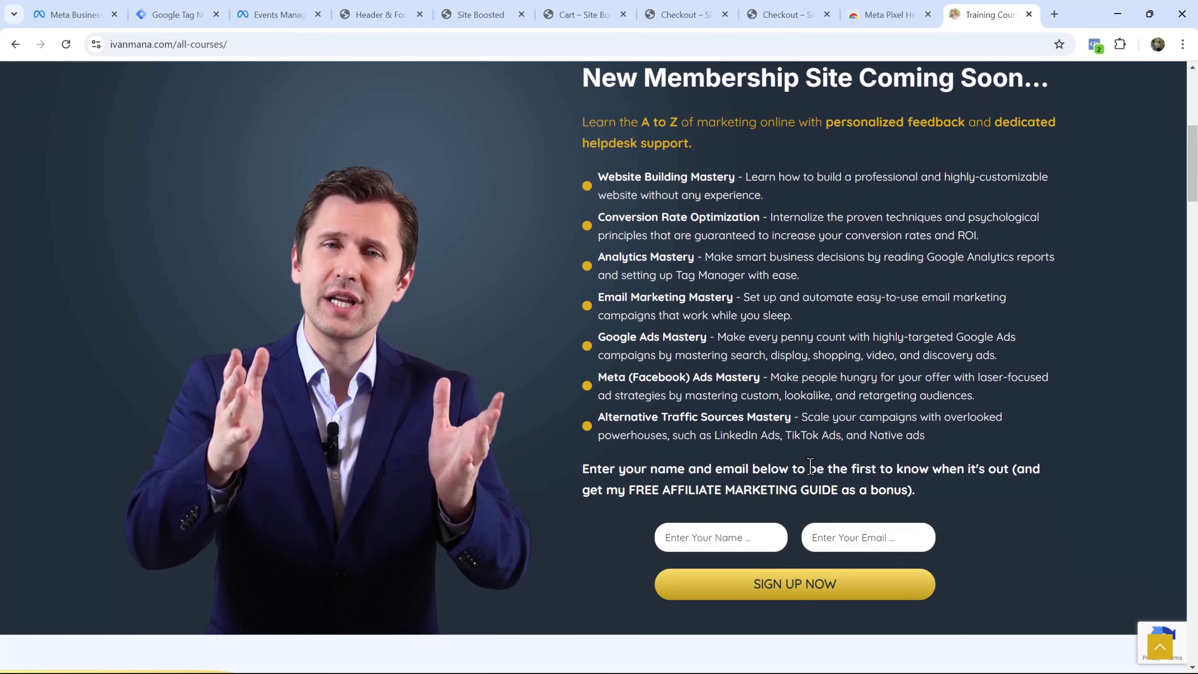
{"action": "scroll", "coordinate": [811, 466], "scroll_direction": "up", "scroll_amount": 8}
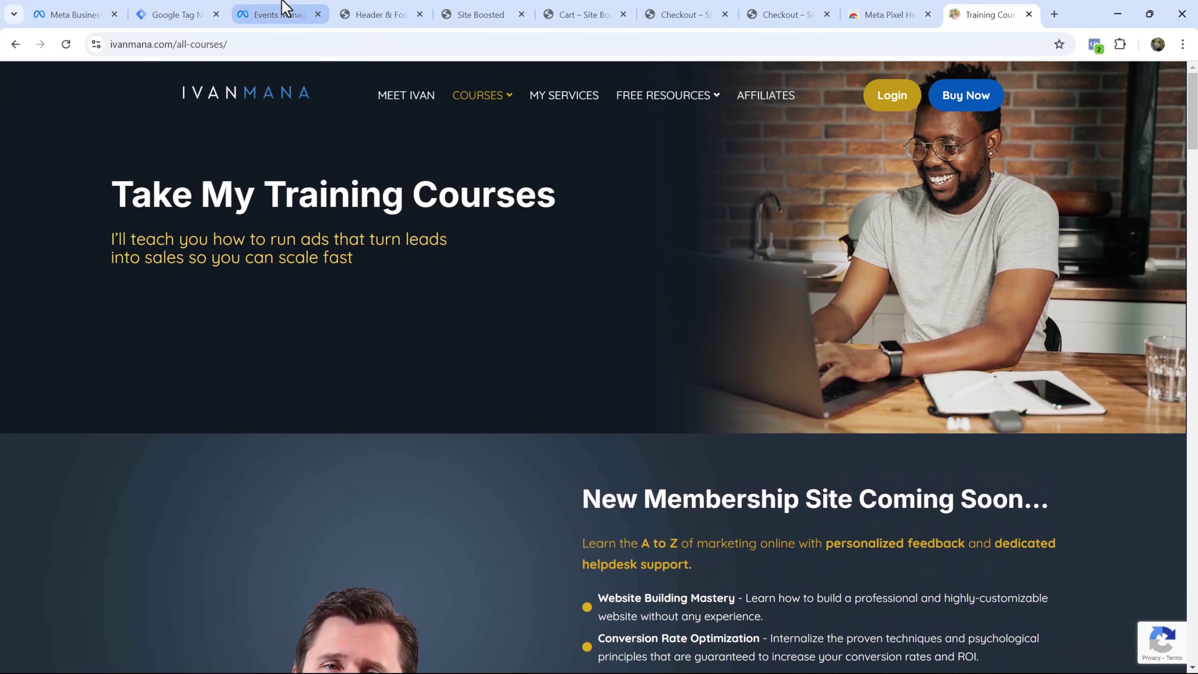
{"action": "left_click", "coordinate": [279, 14]}
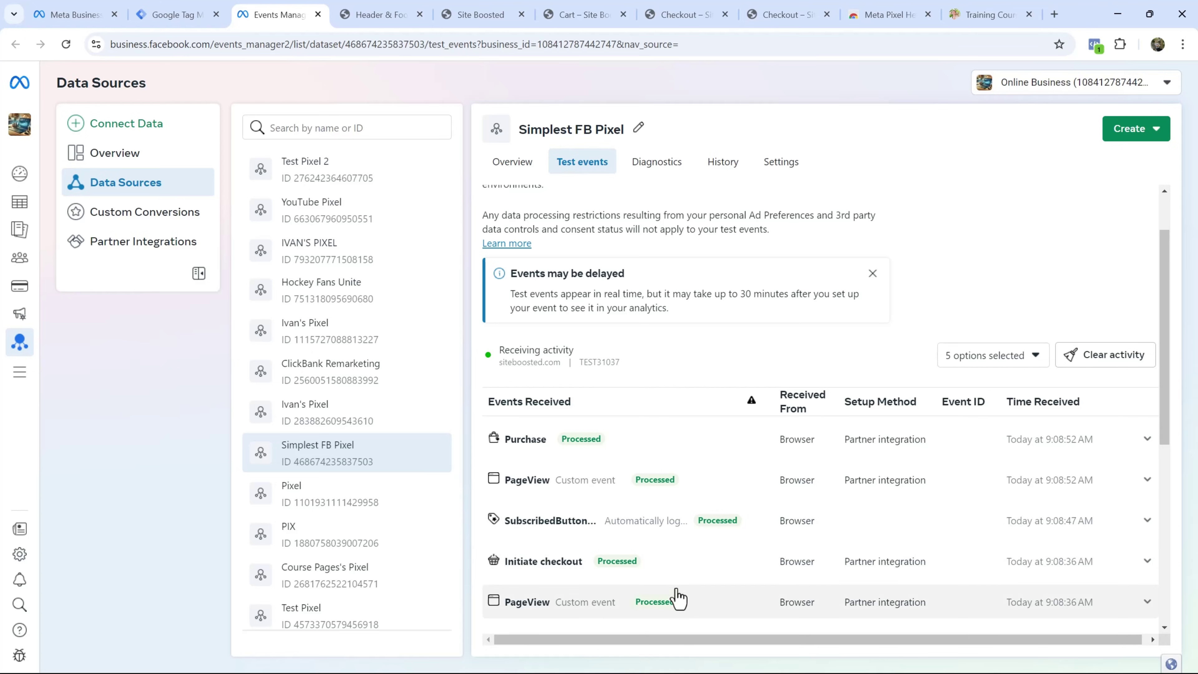